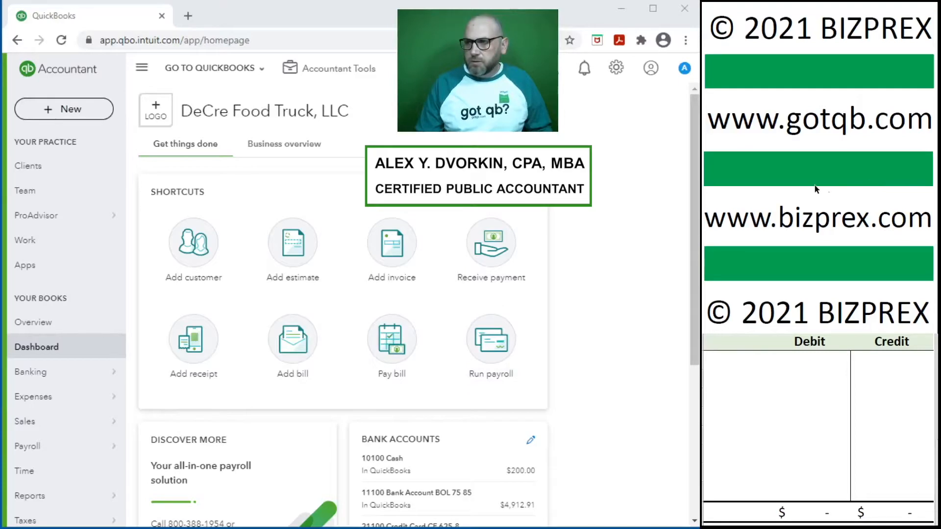
Step: Bring the Food Traders invoice into view and upload DeCre_FoodTruck_VideoSlides_202004_I01.pdf as a receipt from the computer
{"action": "scroll", "coordinate": [816, 189], "scroll_direction": "down", "scroll_amount": 3}
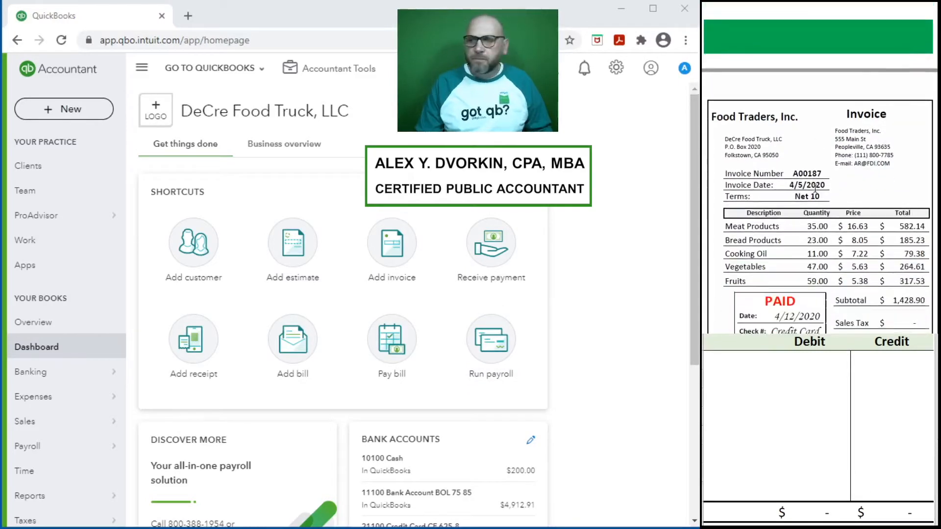
{"action": "scroll", "coordinate": [815, 188], "scroll_direction": "down", "scroll_amount": 1}
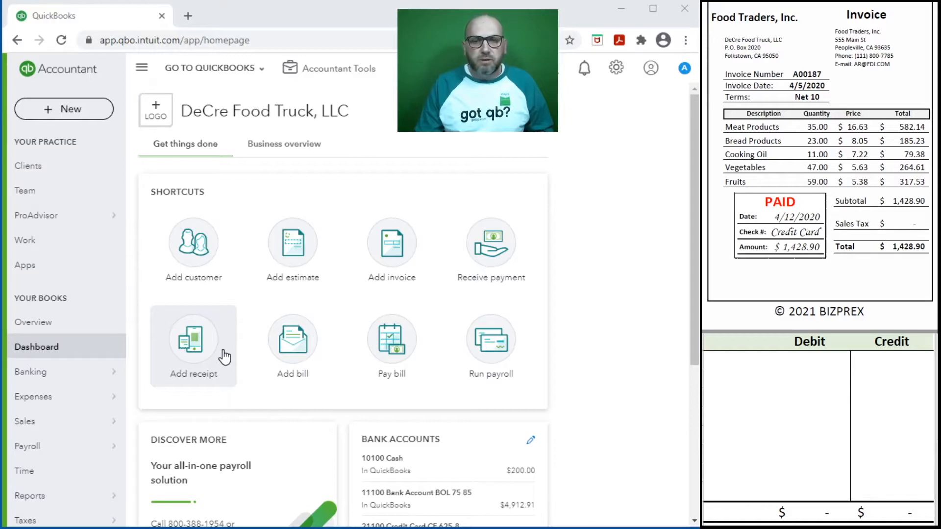
{"action": "left_click", "coordinate": [198, 354]}
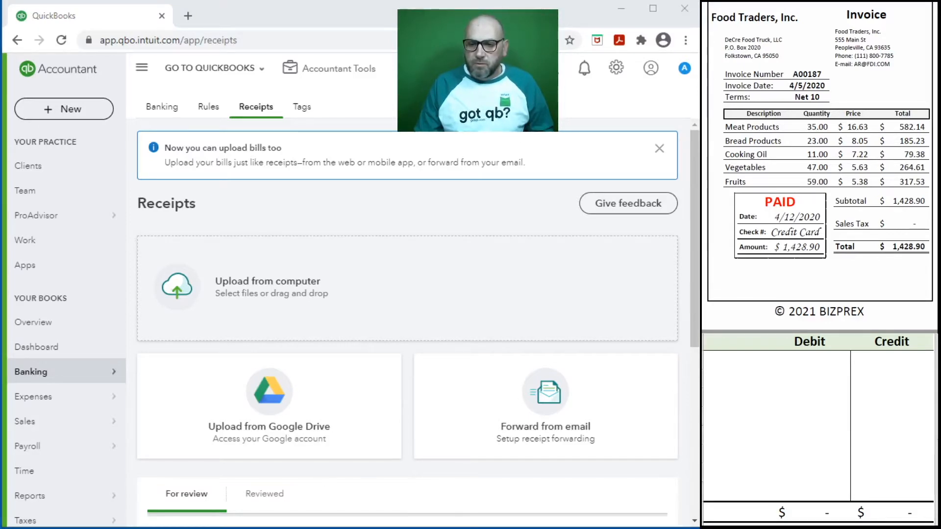
{"action": "left_click_drag", "start_coordinate": [264, 527], "coordinate": [240, 289]}
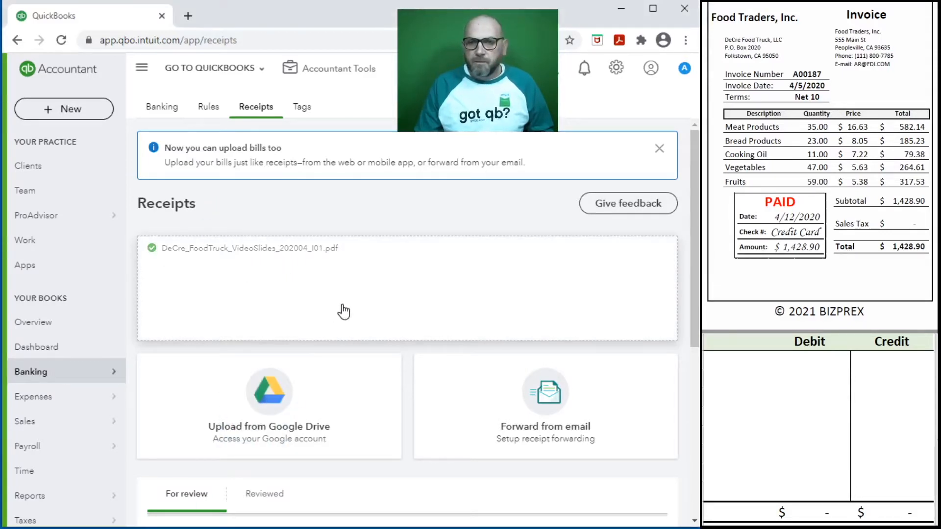
Step: Reload the receipts page and open the uploaded Food Traders receipt from the For review list
{"action": "scroll", "coordinate": [384, 316], "scroll_direction": "down", "scroll_amount": 6}
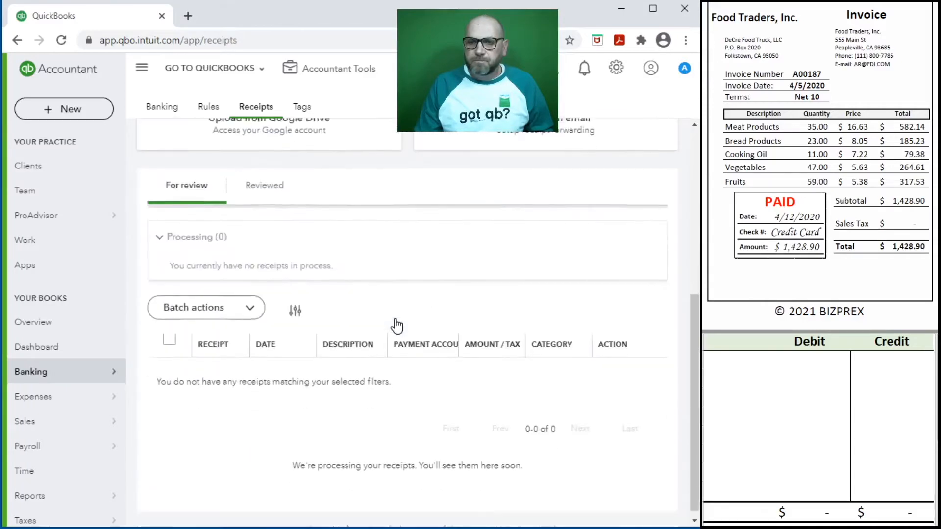
{"action": "scroll", "coordinate": [431, 380], "scroll_direction": "up", "scroll_amount": 5}
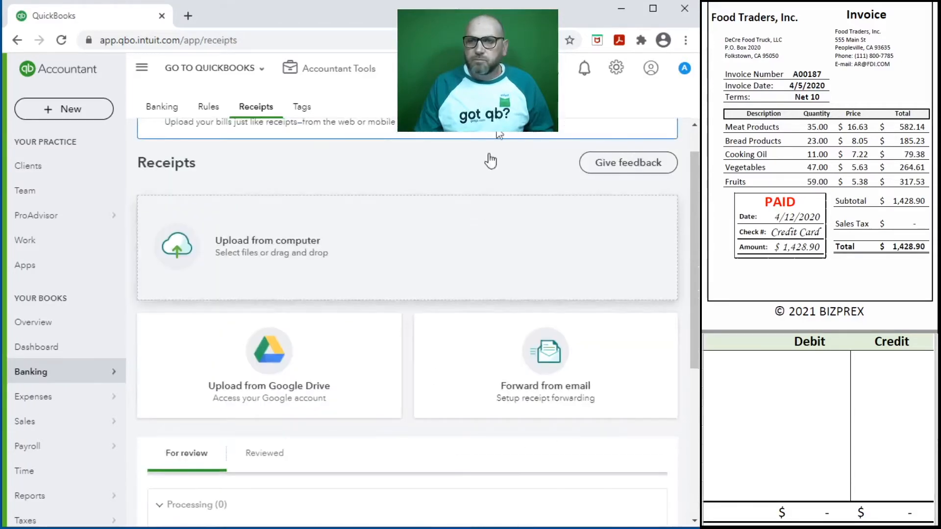
{"action": "left_click", "coordinate": [61, 41]}
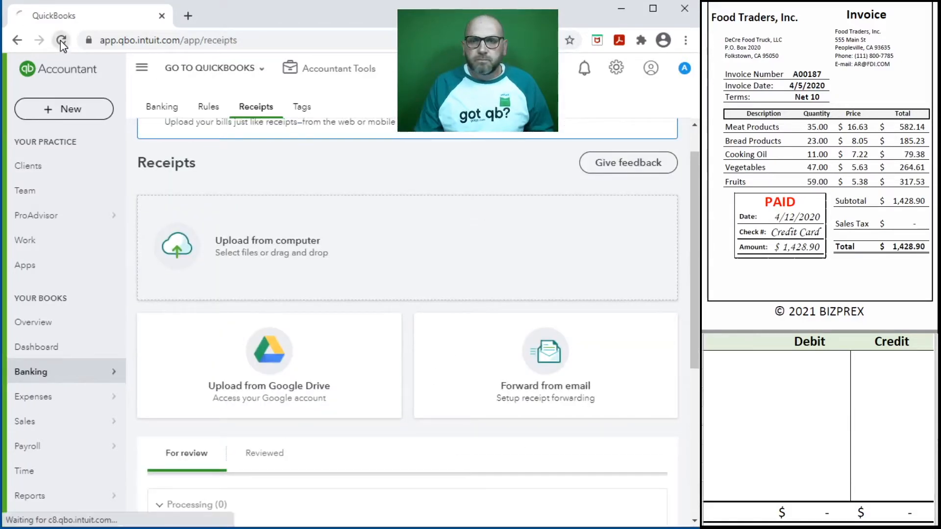
{"action": "scroll", "coordinate": [386, 271], "scroll_direction": "down", "scroll_amount": 5}
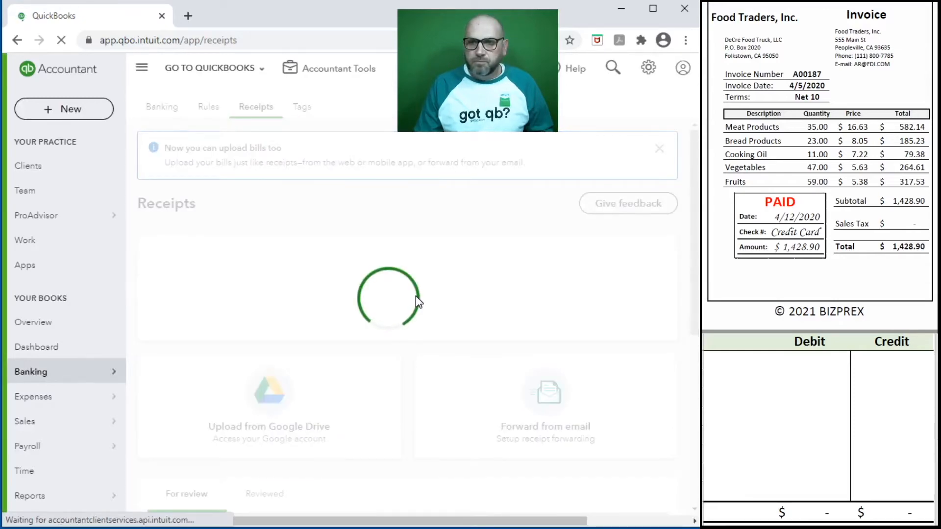
{"action": "scroll", "coordinate": [416, 296], "scroll_direction": "down", "scroll_amount": 8}
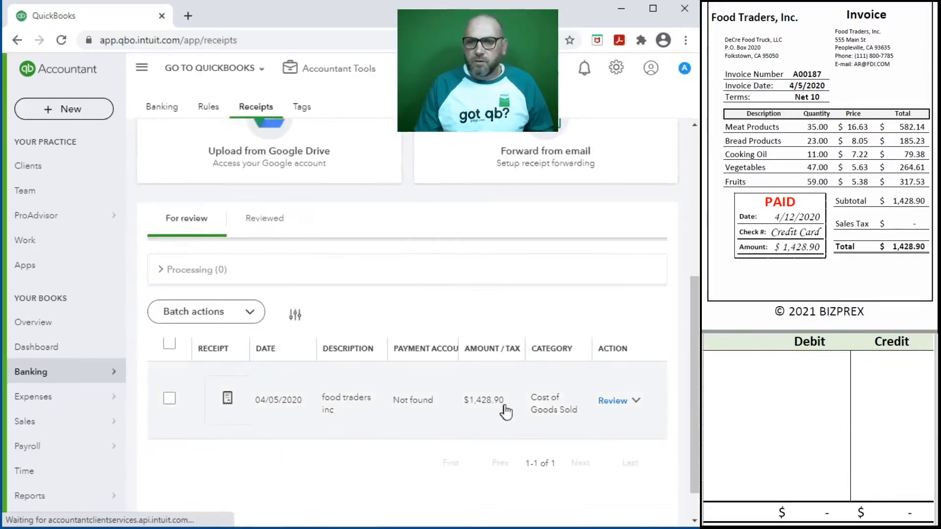
{"action": "left_click", "coordinate": [482, 403]}
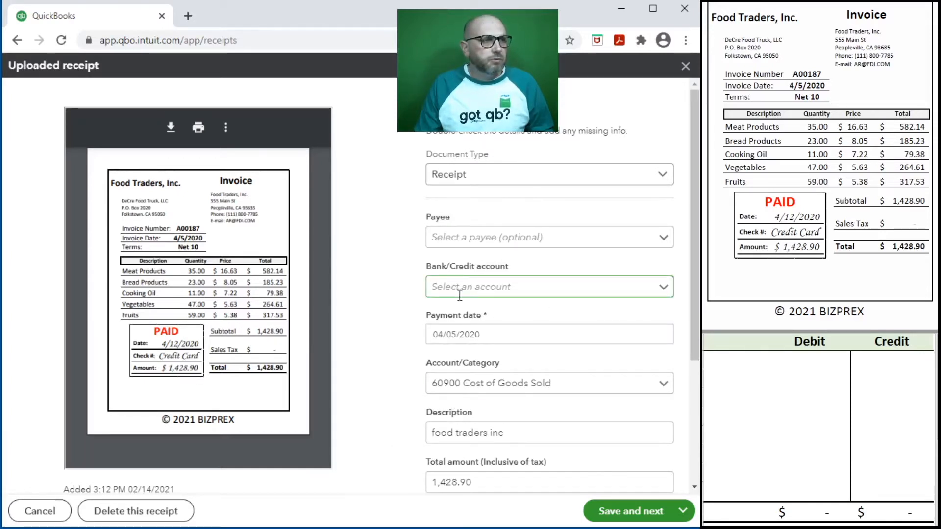
Step: Look at the document type choices for the uploaded receipt, leaving it set to Receipt
{"action": "left_click", "coordinate": [551, 180]}
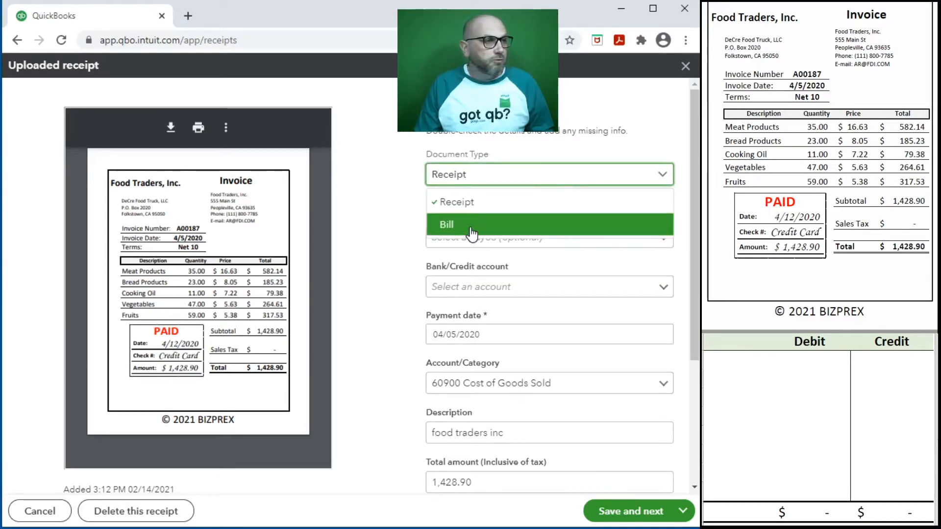
{"action": "left_click", "coordinate": [393, 154]}
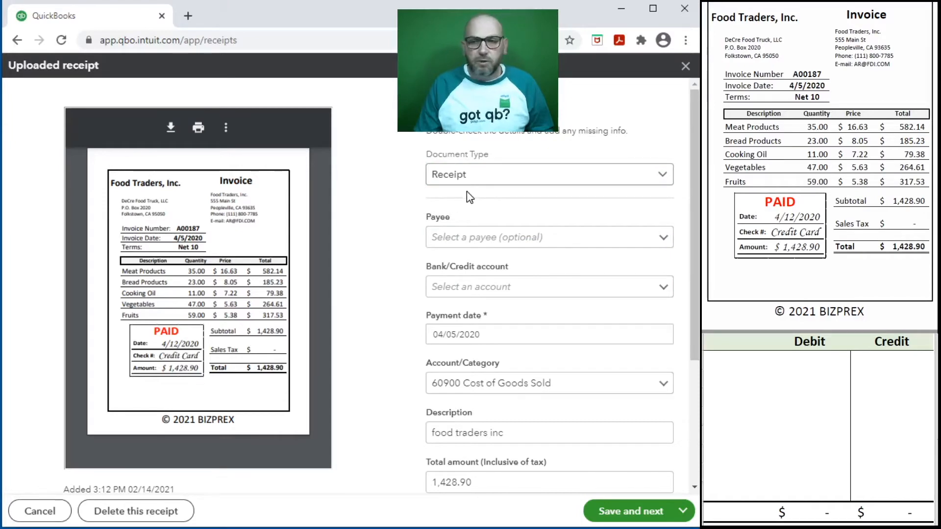
{"action": "left_click", "coordinate": [504, 180]}
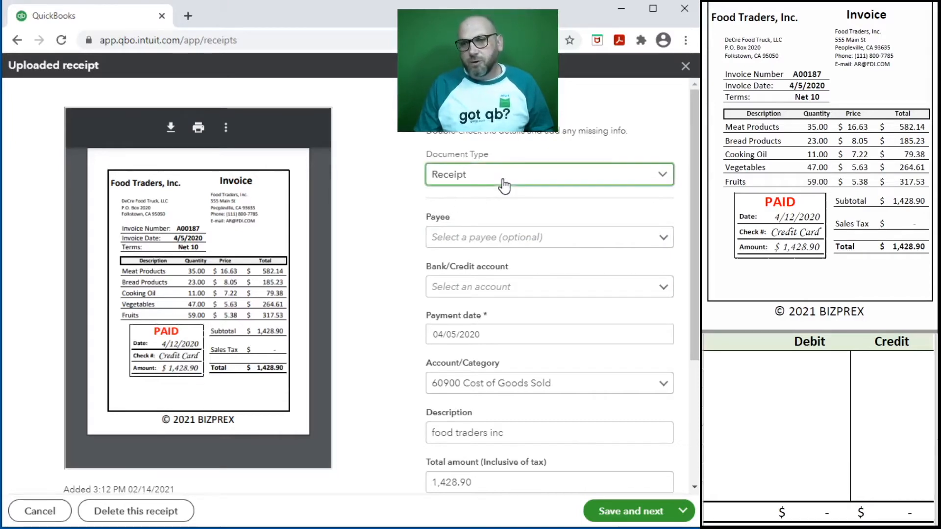
{"action": "left_click", "coordinate": [393, 163]}
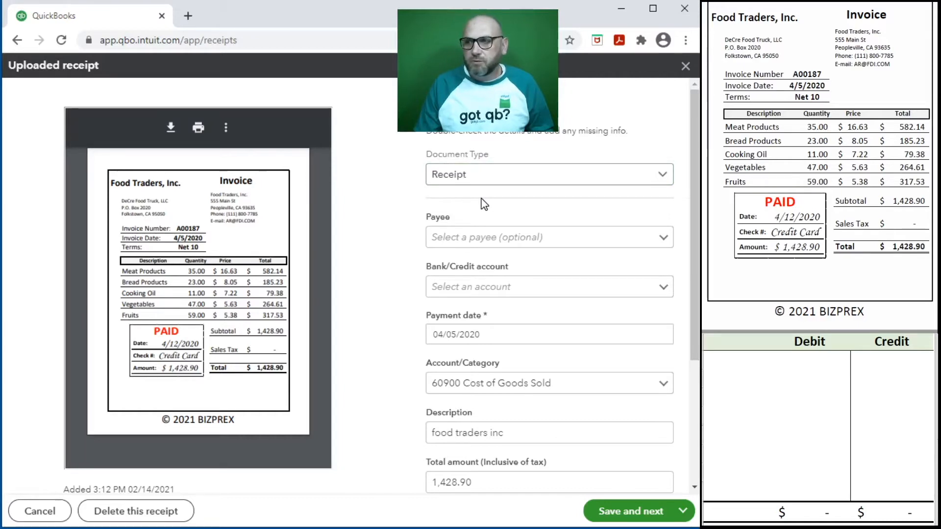
Step: Set the receipt's payee to Food Traders, Inc and its bank/credit account to the 21100 Credit Card account
{"action": "left_click", "coordinate": [464, 238]}
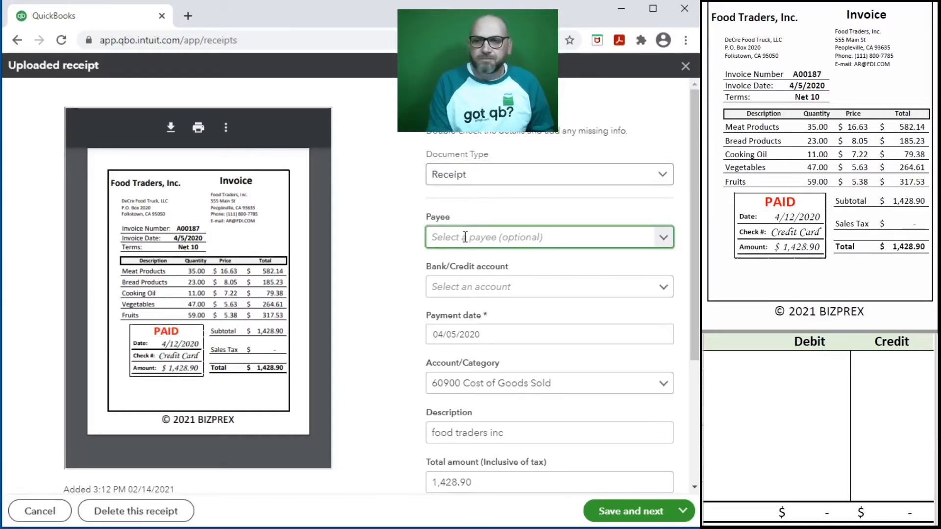
{"action": "type", "text": "food"}
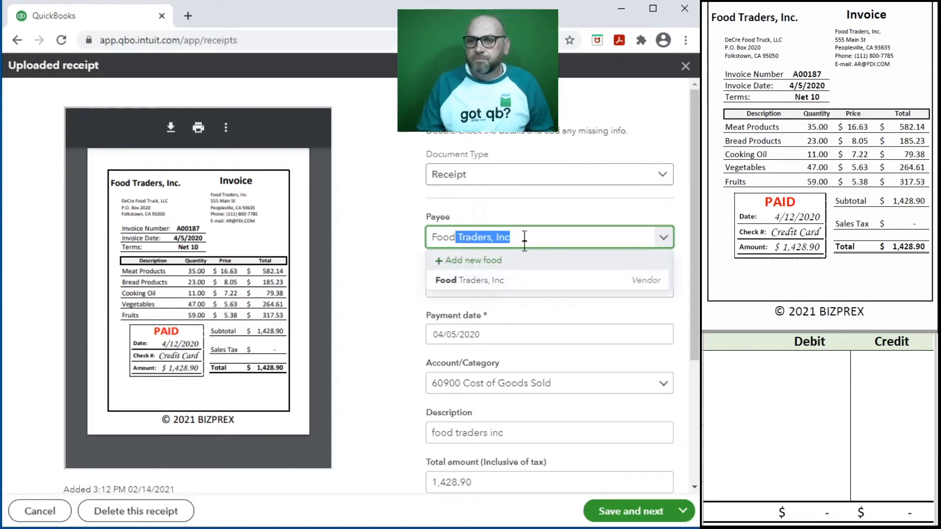
{"action": "left_click", "coordinate": [458, 280]}
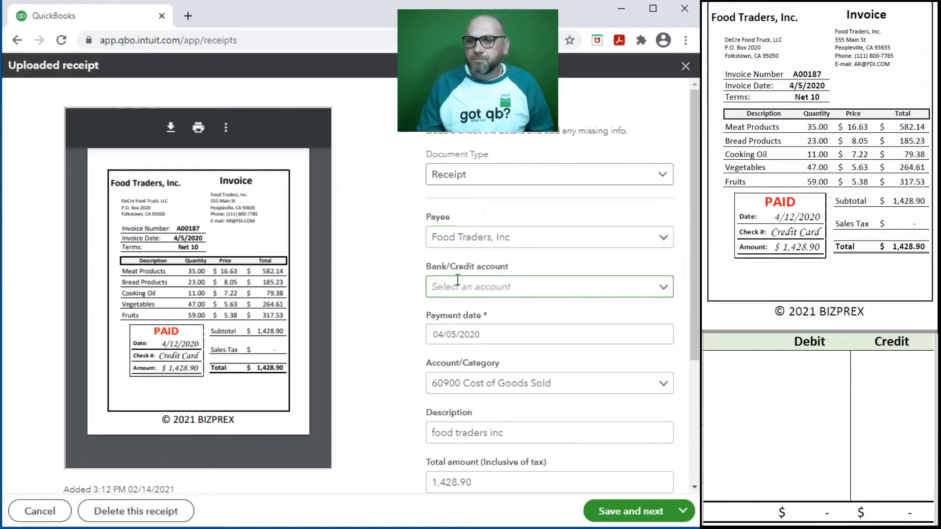
{"action": "left_click", "coordinate": [492, 288]}
{"action": "type", "text": "cre"}
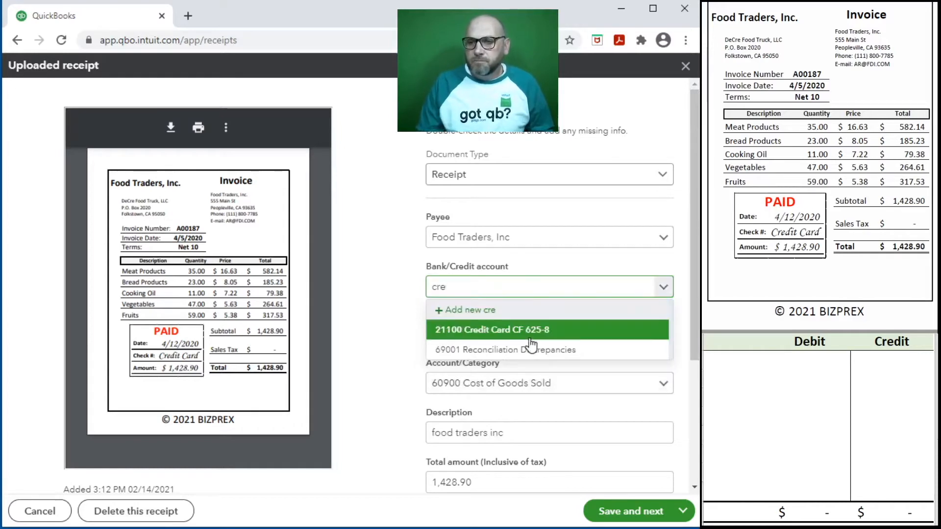
{"action": "left_click", "coordinate": [524, 338]}
Step: Set the receipt's payment date to 04/12/2020, the date in the invoice's PAID stamp
{"action": "left_click", "coordinate": [517, 335]}
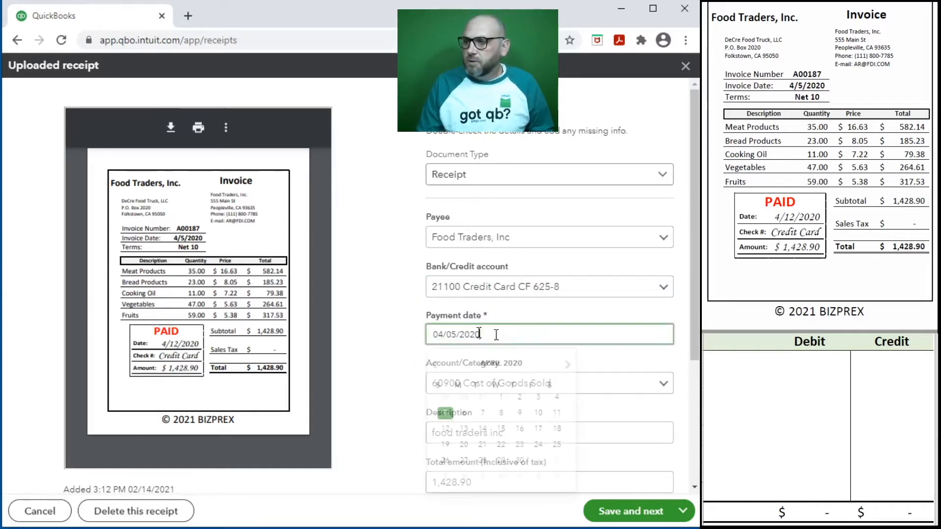
{"action": "type", "text": "4/12/2020"}
{"action": "left_click", "coordinate": [349, 328]}
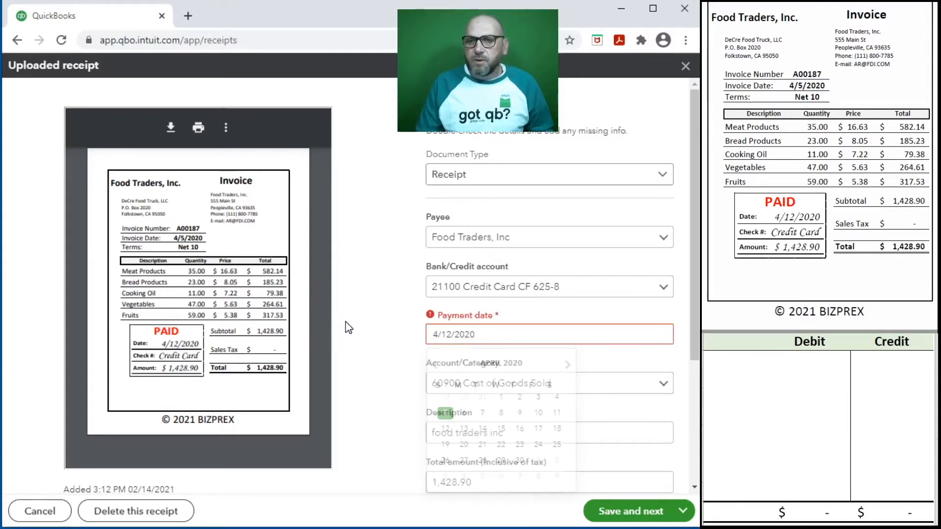
{"action": "mouse_move", "coordinate": [466, 335]}
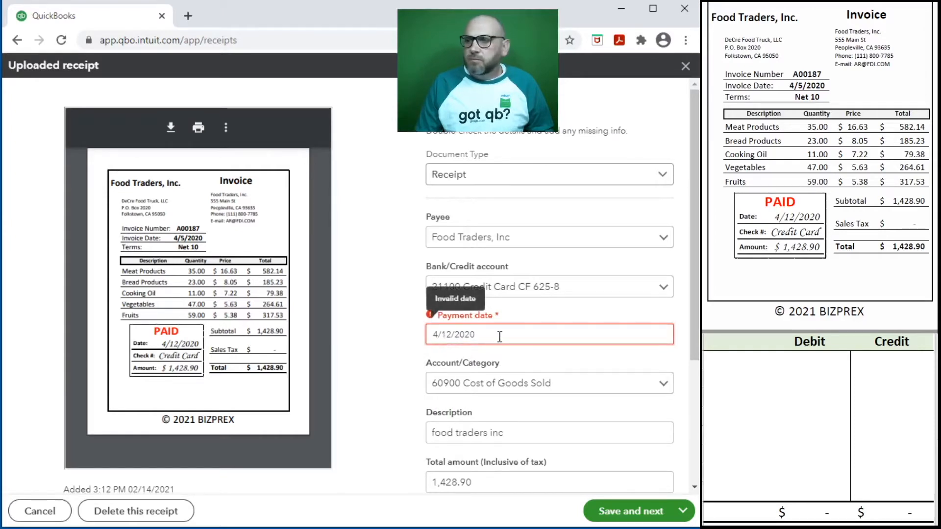
{"action": "left_click", "coordinate": [433, 335]}
{"action": "type", "text": "0"}
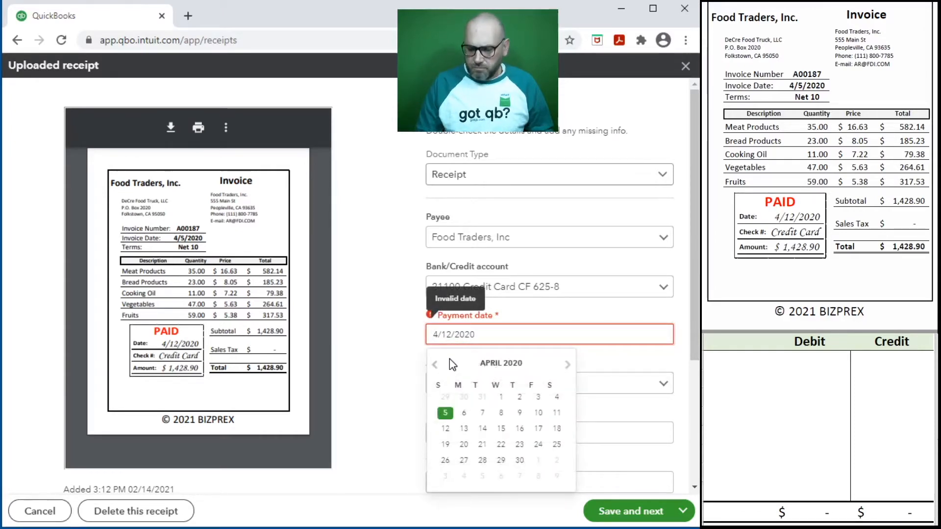
{"action": "left_click", "coordinate": [380, 363]}
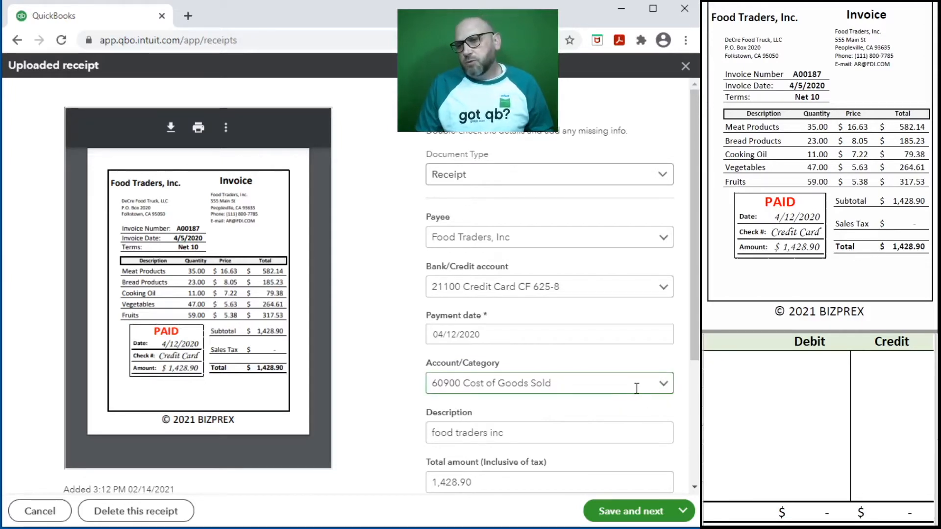
Step: Set the receipt's account/category to 60200 Food Purchases / Supplies
{"action": "left_click", "coordinate": [665, 385]}
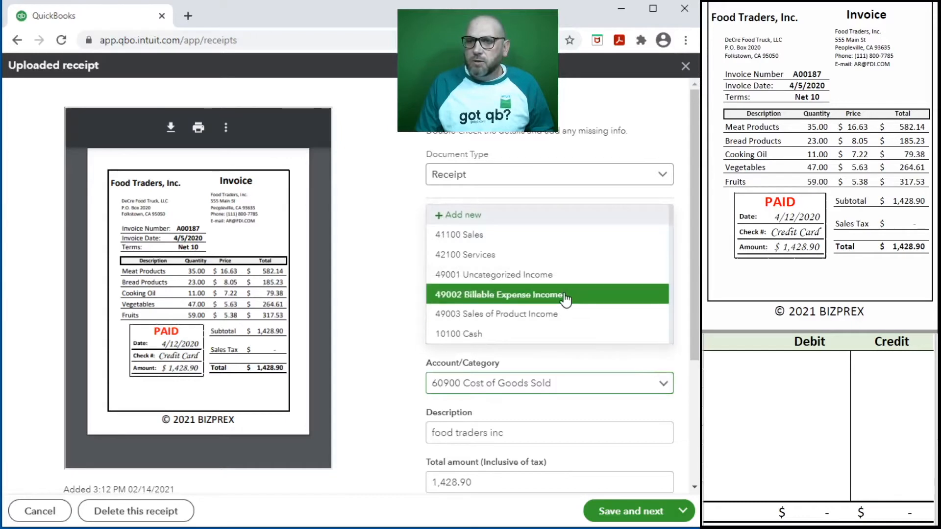
{"action": "scroll", "coordinate": [566, 299], "scroll_direction": "down", "scroll_amount": 3}
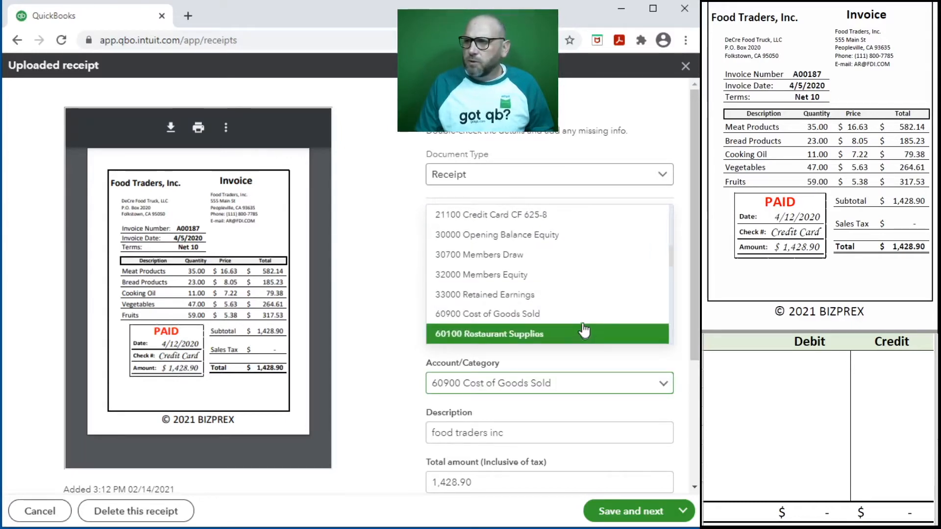
{"action": "scroll", "coordinate": [582, 319], "scroll_direction": "down", "scroll_amount": 2}
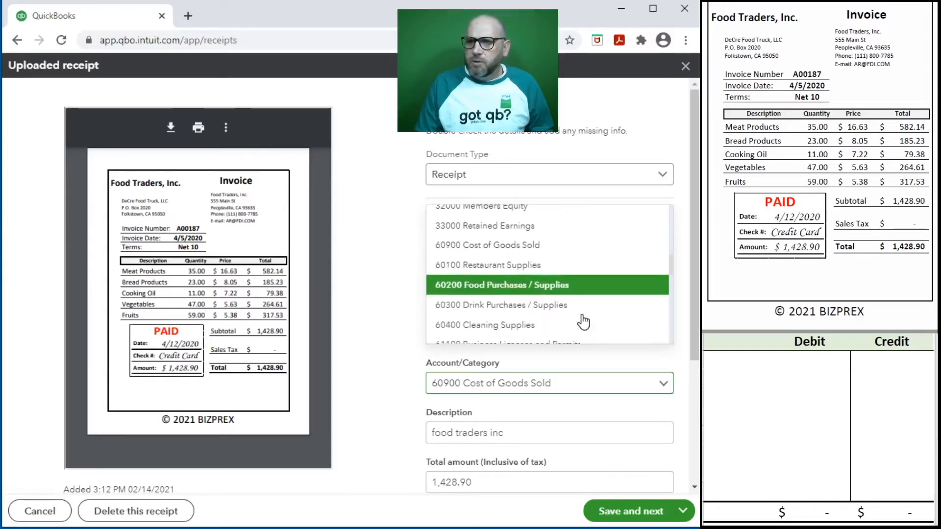
{"action": "left_click", "coordinate": [583, 289]}
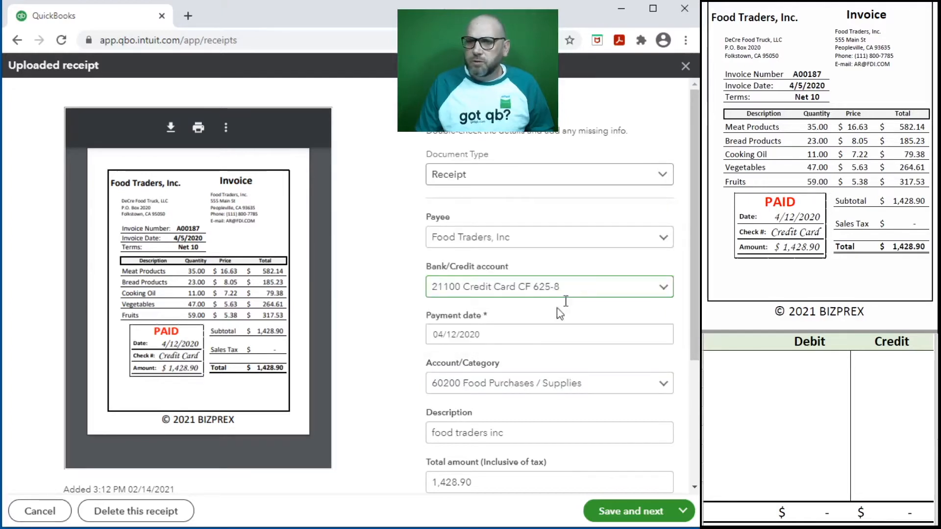
Step: Replace the receipt's description with the invoice number and copy the same number into the memo
{"action": "left_click_drag", "start_coordinate": [542, 434], "coordinate": [411, 426]}
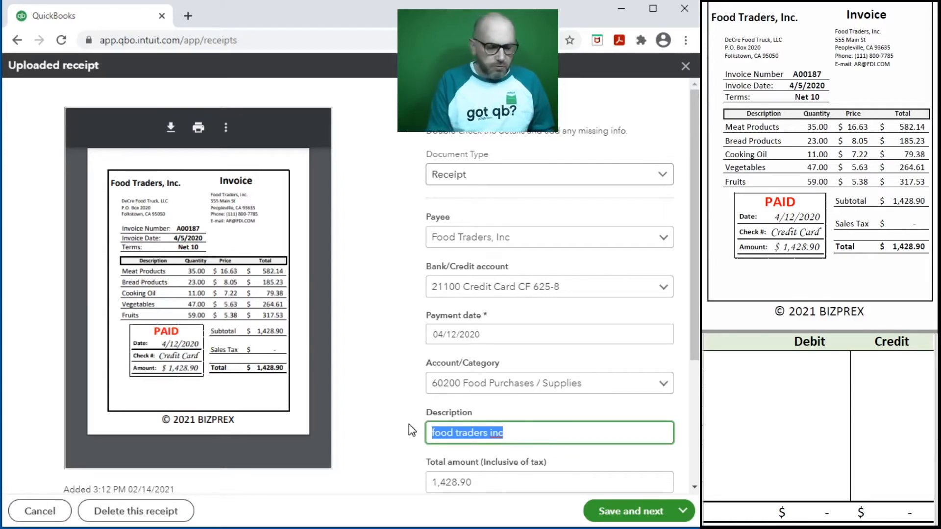
{"action": "type", "text": "A00187"}
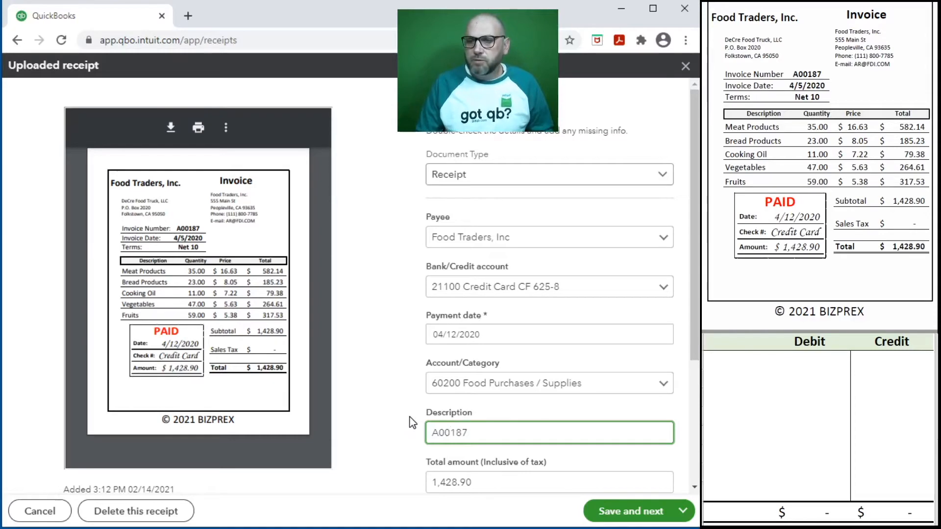
{"action": "scroll", "coordinate": [409, 425], "scroll_direction": "down", "scroll_amount": 3}
{"action": "left_click_drag", "start_coordinate": [483, 298], "coordinate": [387, 294]}
{"action": "key", "text": "ctrl+c"}
{"action": "left_click", "coordinate": [513, 424]}
{"action": "key", "text": "ctrl+v"}
{"action": "left_click", "coordinate": [322, 399]}
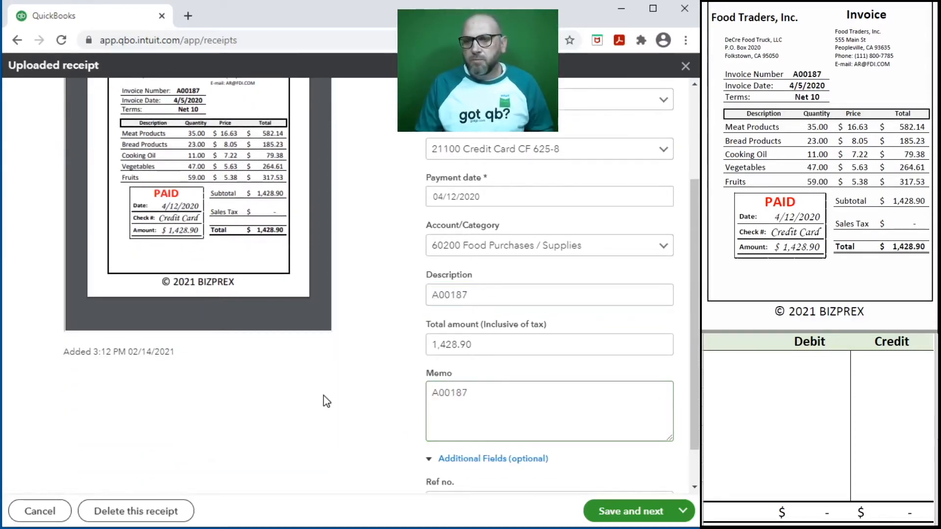
{"action": "scroll", "coordinate": [321, 399], "scroll_direction": "up", "scroll_amount": 3}
{"action": "scroll", "coordinate": [435, 429], "scroll_direction": "down", "scroll_amount": 2}
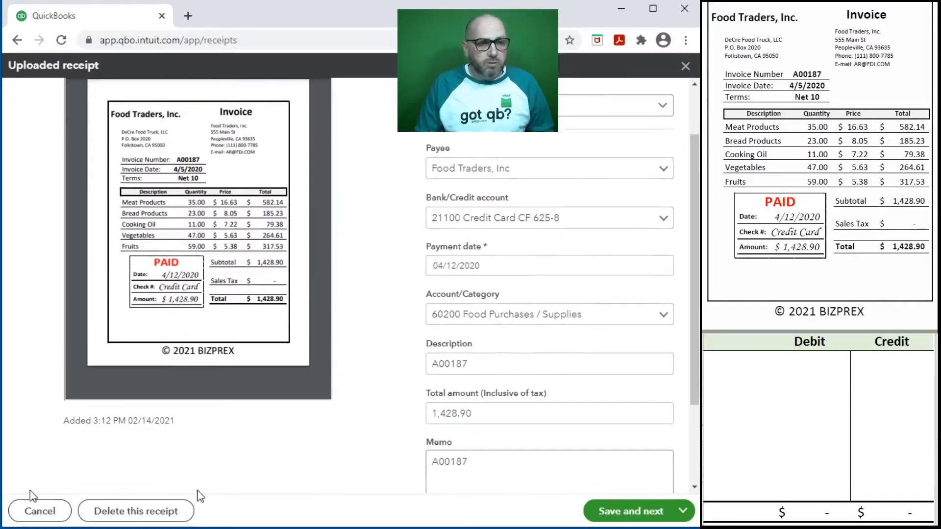
Step: Switch to the debit/credit spreadsheet and list accounts 21100 and 60200 in the first two rows
{"action": "left_click", "coordinate": [741, 364]}
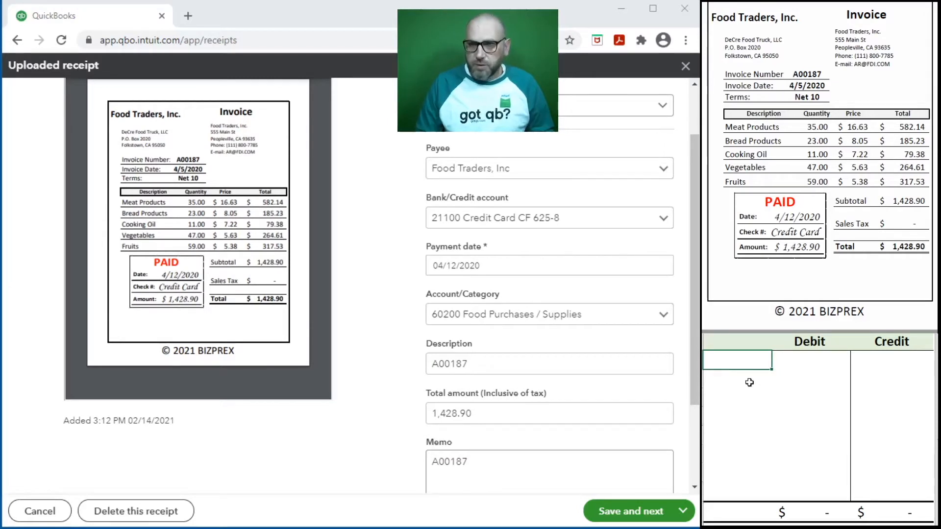
{"action": "type", "text": "21100"}
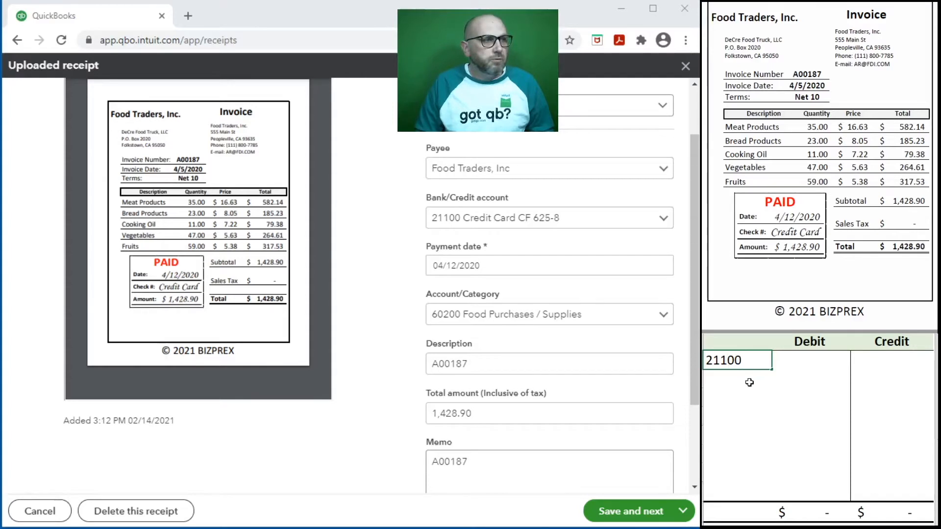
{"action": "key", "text": "Return"}
{"action": "type", "text": "60200"}
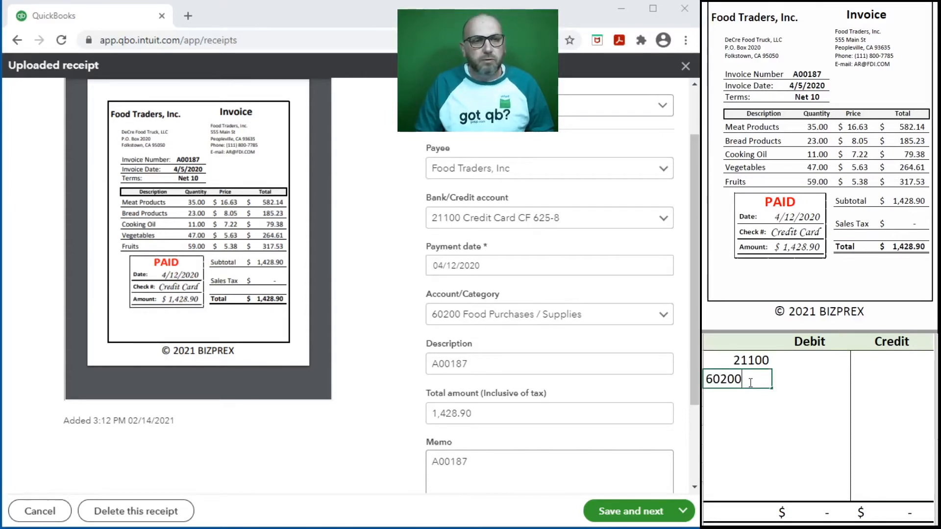
{"action": "key", "text": "Tab"}
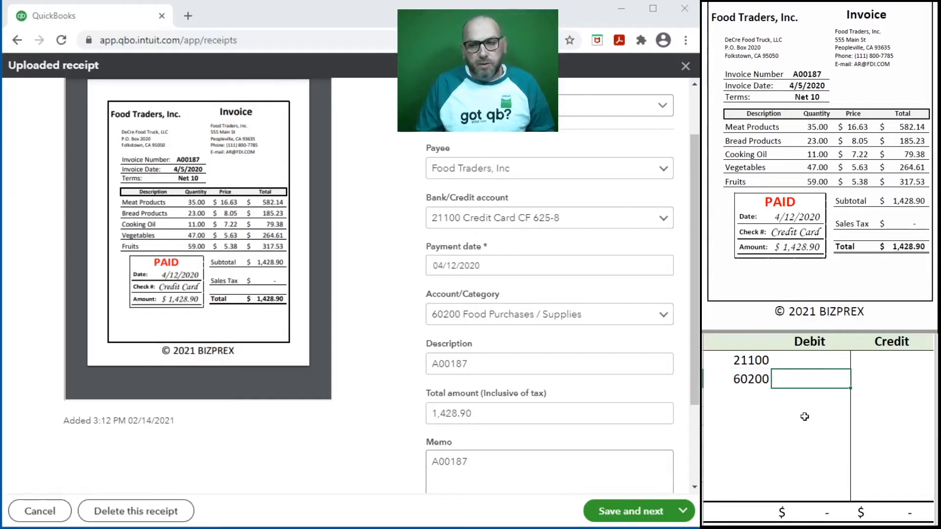
Step: Enter 1,428.90 as the debit for account 60200 and as the credit for account 21100
{"action": "type", "text": "14"}
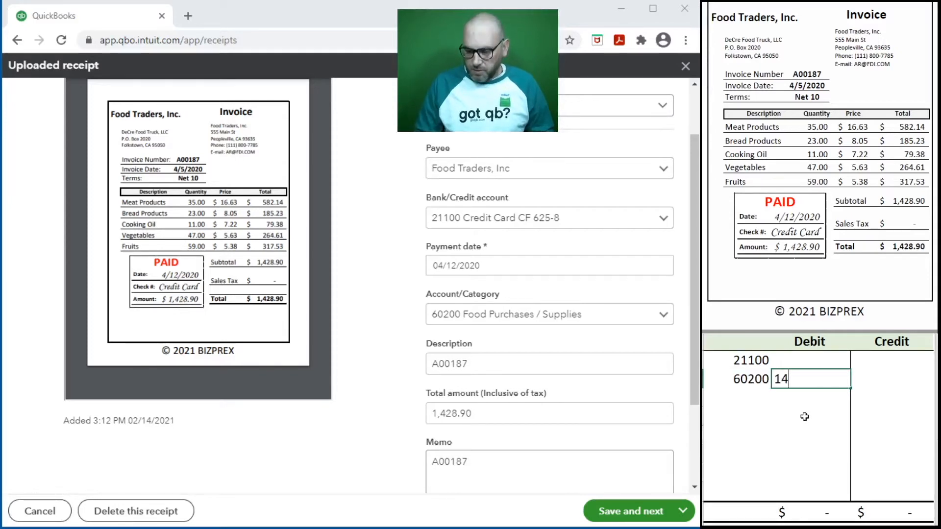
{"action": "type", "text": "28.9"}
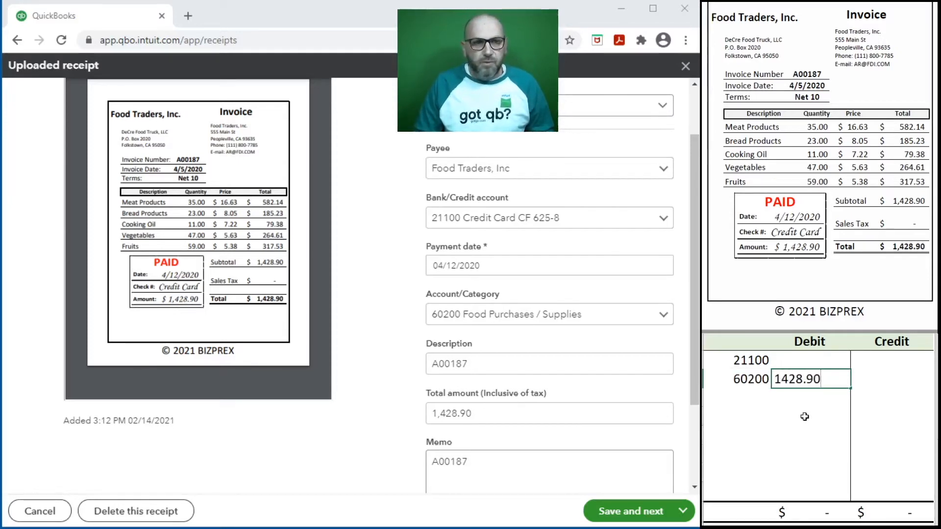
{"action": "key", "text": "Return"}
{"action": "left_click", "coordinate": [875, 365]}
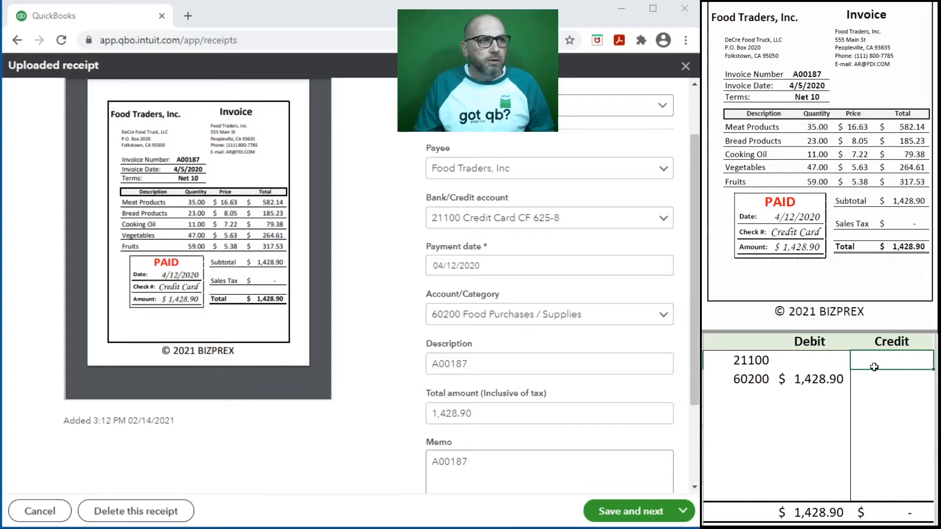
{"action": "type", "text": "1,428.9"}
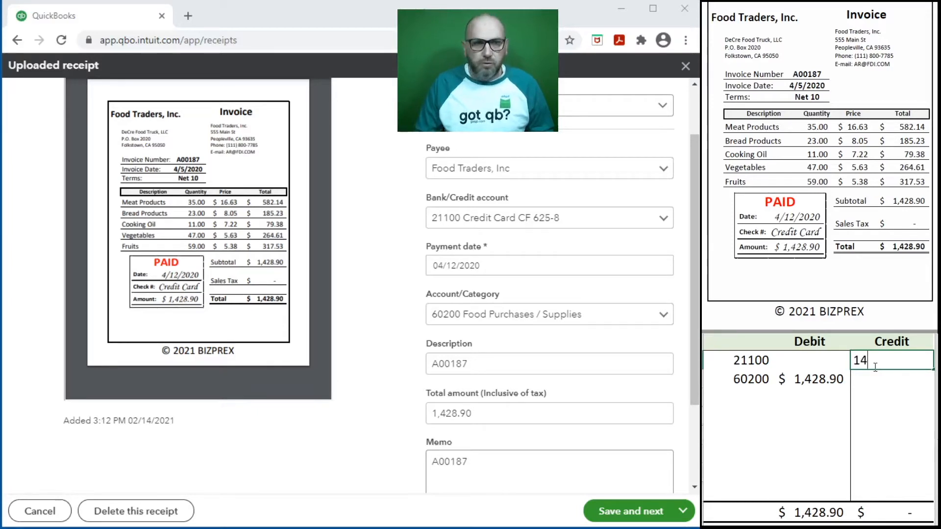
{"action": "type", "text": "0"}
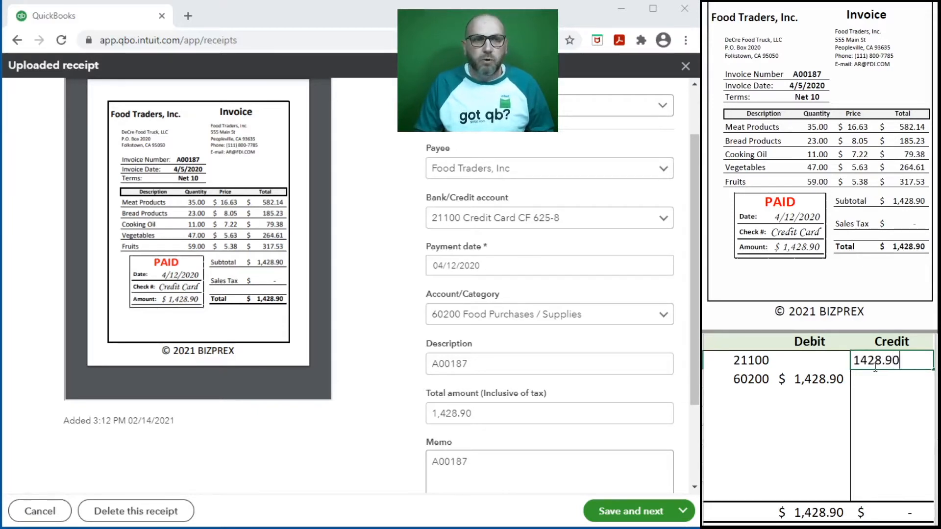
{"action": "key", "text": "Return"}
{"action": "left_click", "coordinate": [790, 439]}
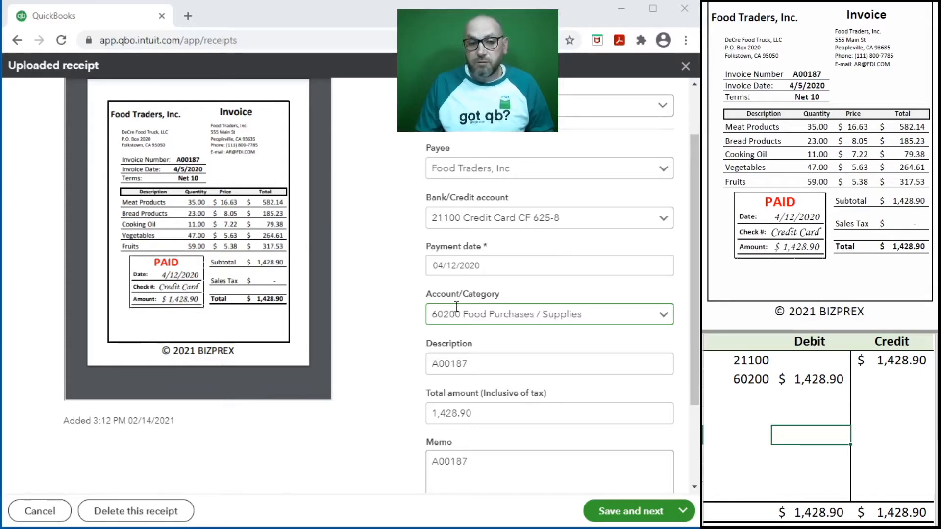
Step: Switch to QuickBooks, save the Food Traders receipt and create the expense from it
{"action": "left_click", "coordinate": [616, 513]}
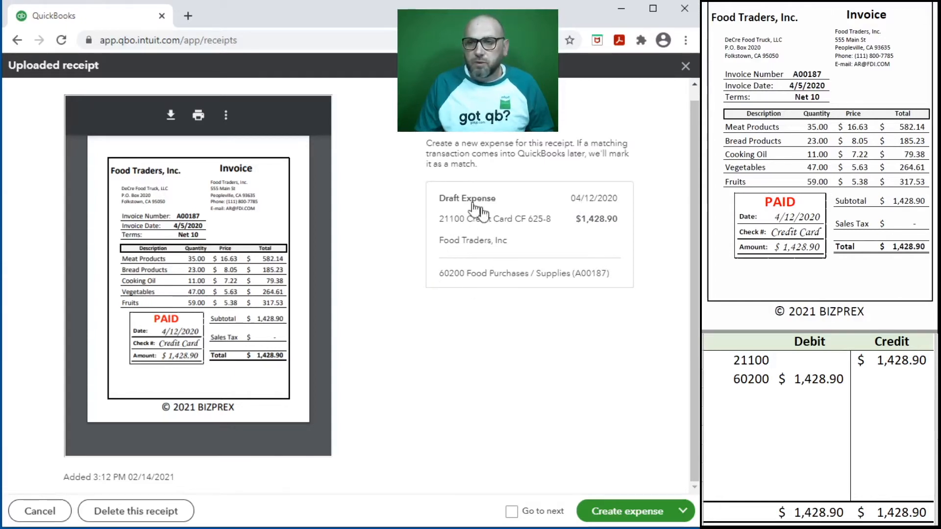
{"action": "left_click", "coordinate": [616, 512]}
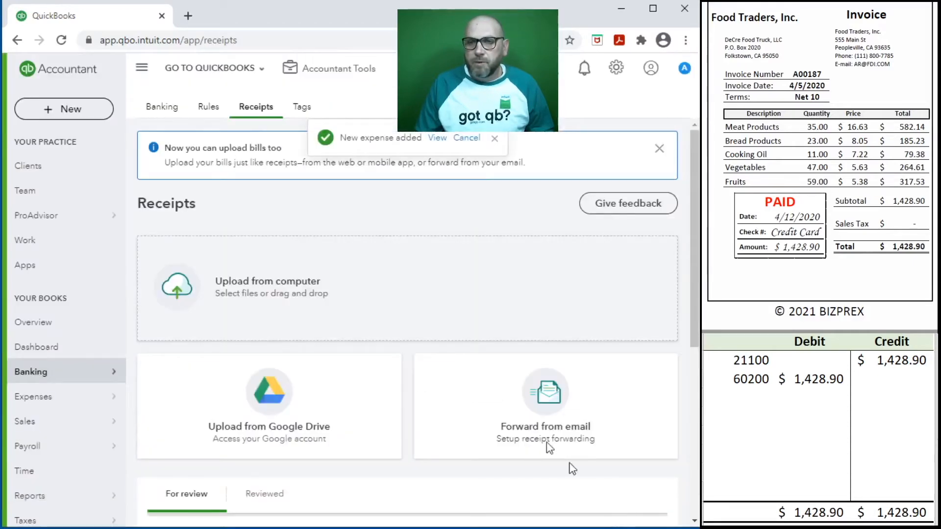
Step: Clear the account numbers and amounts from the debit/credit spreadsheet and bring up the To Go Packs invoice
{"action": "left_click", "coordinate": [848, 394]}
{"action": "left_click_drag", "start_coordinate": [869, 385], "coordinate": [757, 365]}
{"action": "key", "text": "Delete"}
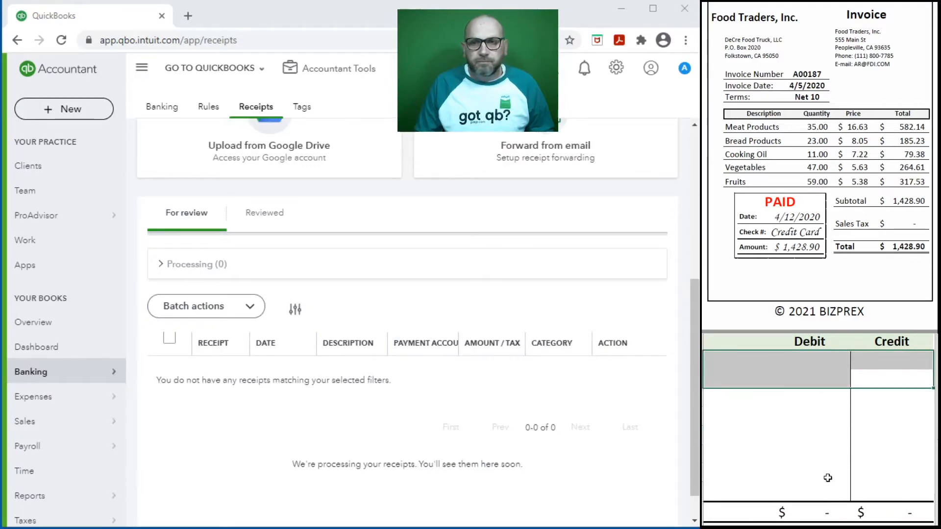
{"action": "scroll", "coordinate": [436, 299], "scroll_direction": "up", "scroll_amount": 5}
{"action": "scroll", "coordinate": [762, 157], "scroll_direction": "down", "scroll_amount": 3}
{"action": "scroll", "coordinate": [762, 157], "scroll_direction": "down", "scroll_amount": 5}
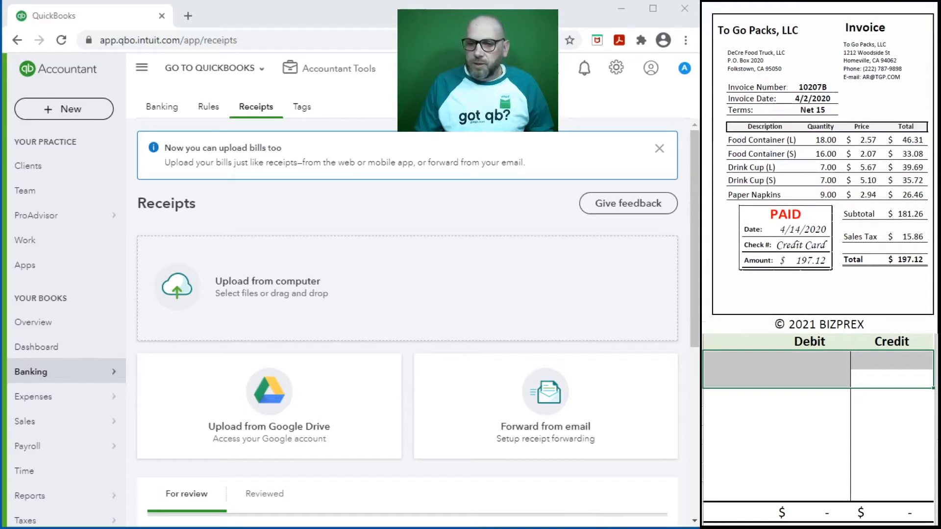
Step: Upload the To Go Packs invoice from the computer to the QuickBooks receipts and reload the page
{"action": "left_click_drag", "start_coordinate": [287, 378], "coordinate": [269, 310]}
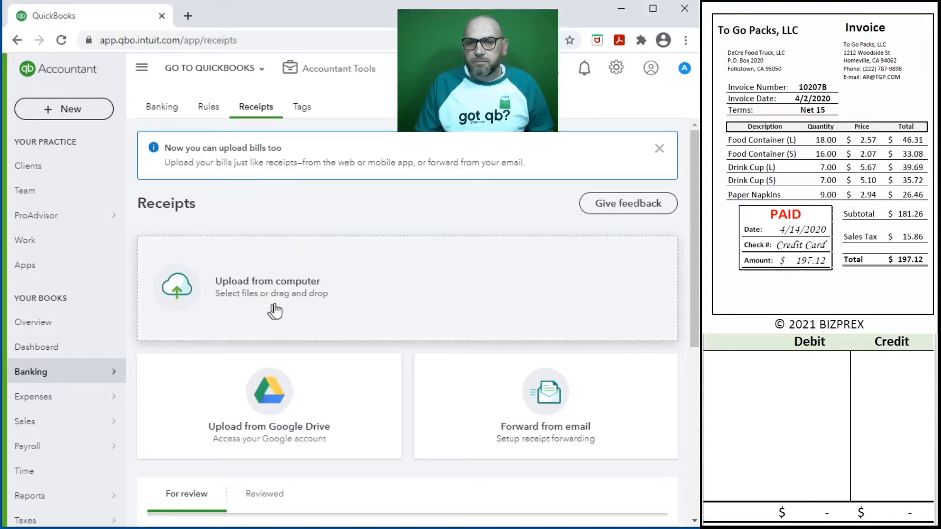
{"action": "scroll", "coordinate": [418, 303], "scroll_direction": "down", "scroll_amount": 2}
{"action": "scroll", "coordinate": [527, 323], "scroll_direction": "down", "scroll_amount": 4}
{"action": "scroll", "coordinate": [525, 332], "scroll_direction": "up", "scroll_amount": 3}
{"action": "left_click", "coordinate": [63, 41]}
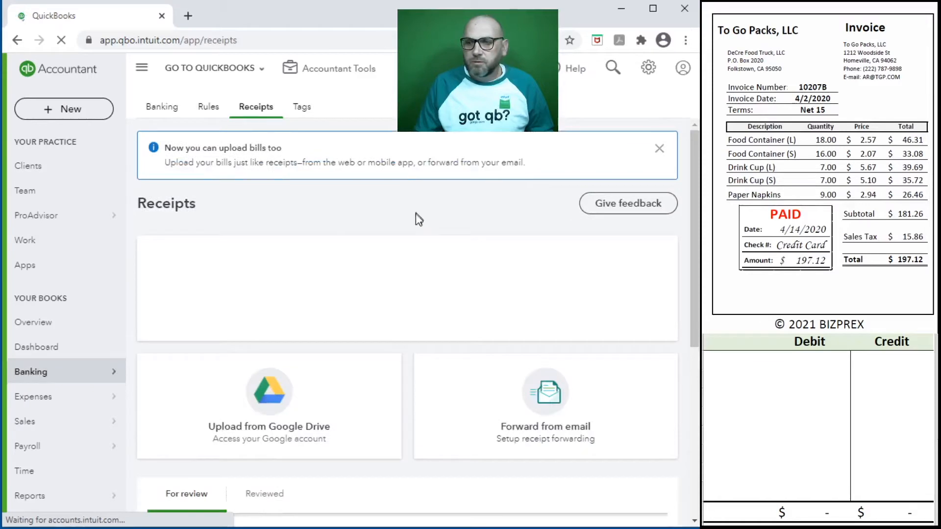
{"action": "scroll", "coordinate": [417, 223], "scroll_direction": "down", "scroll_amount": 3}
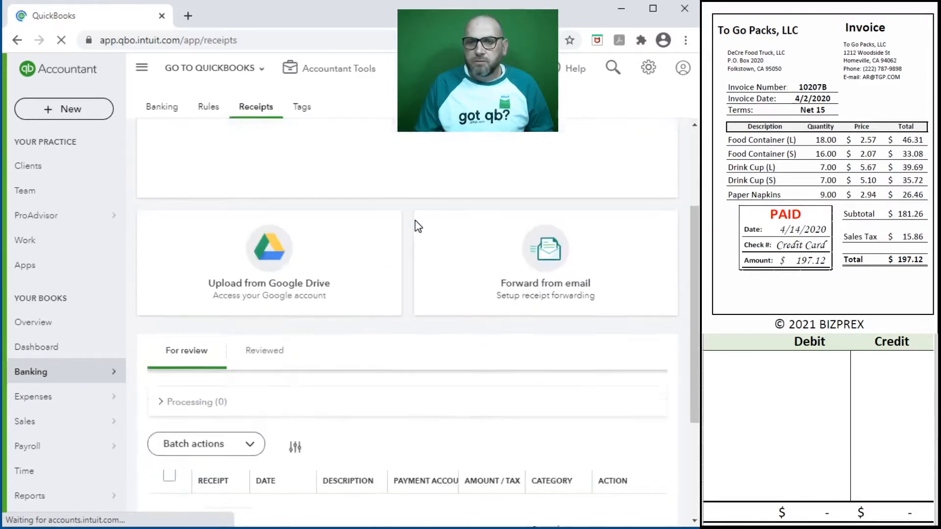
{"action": "scroll", "coordinate": [417, 225], "scroll_direction": "down", "scroll_amount": 3}
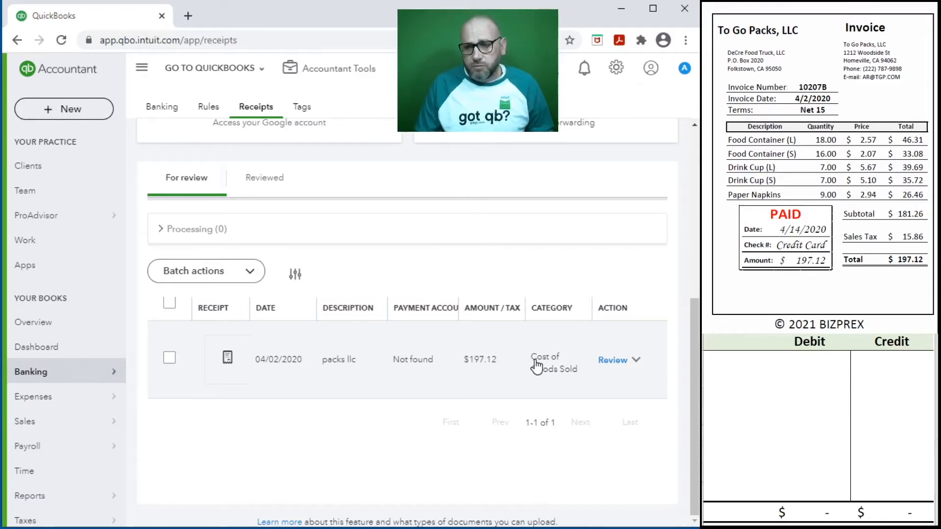
Step: Open the uploaded To Go Packs receipt for review and set its payee to To Go Packs, LLC
{"action": "left_click", "coordinate": [533, 364]}
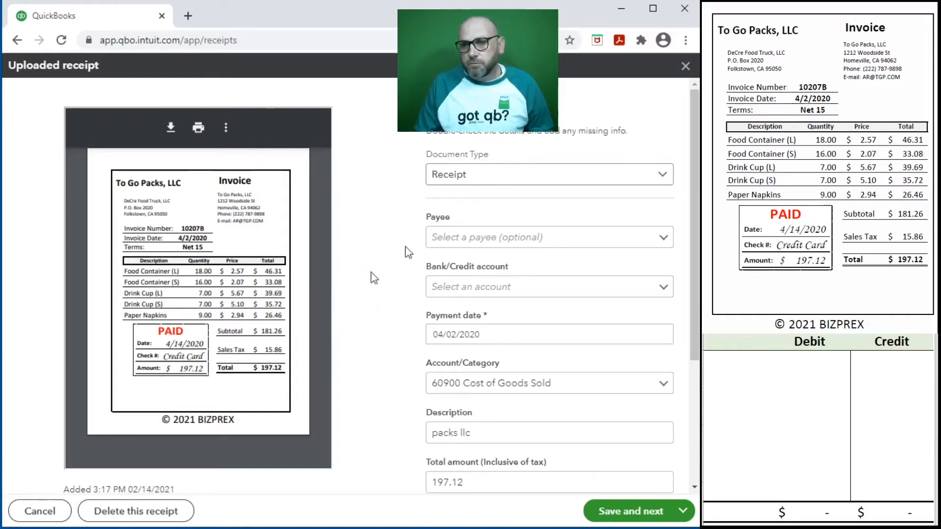
{"action": "left_click", "coordinate": [466, 238]}
{"action": "type", "text": "to go"}
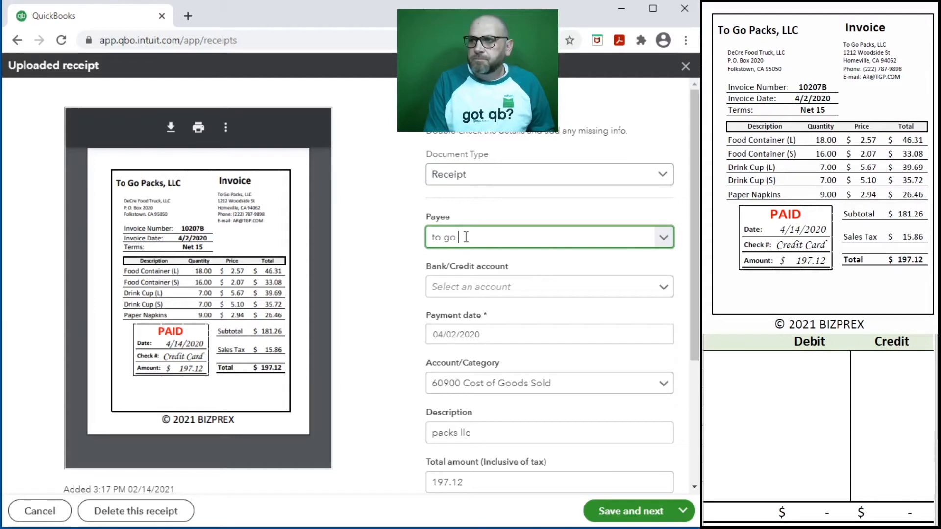
{"action": "left_click", "coordinate": [507, 286]}
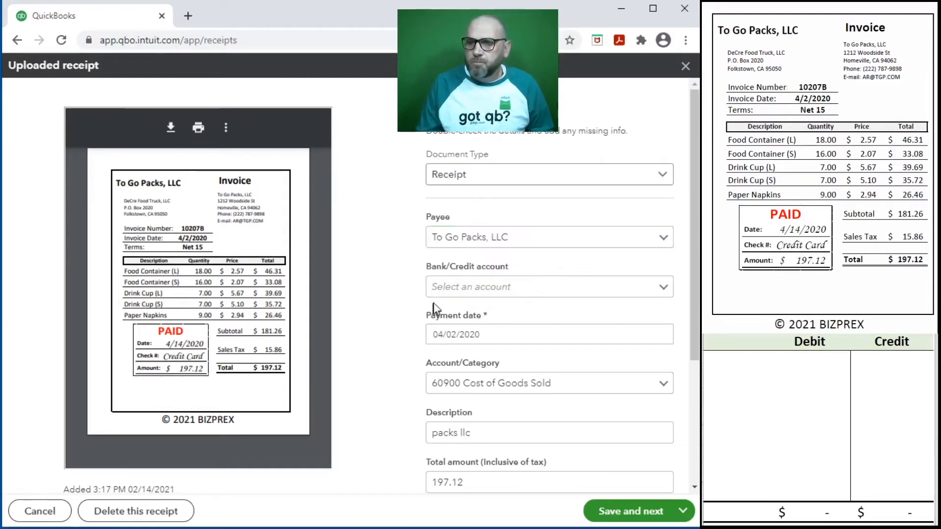
{"action": "left_click", "coordinate": [498, 290]}
{"action": "type", "text": "cred"}
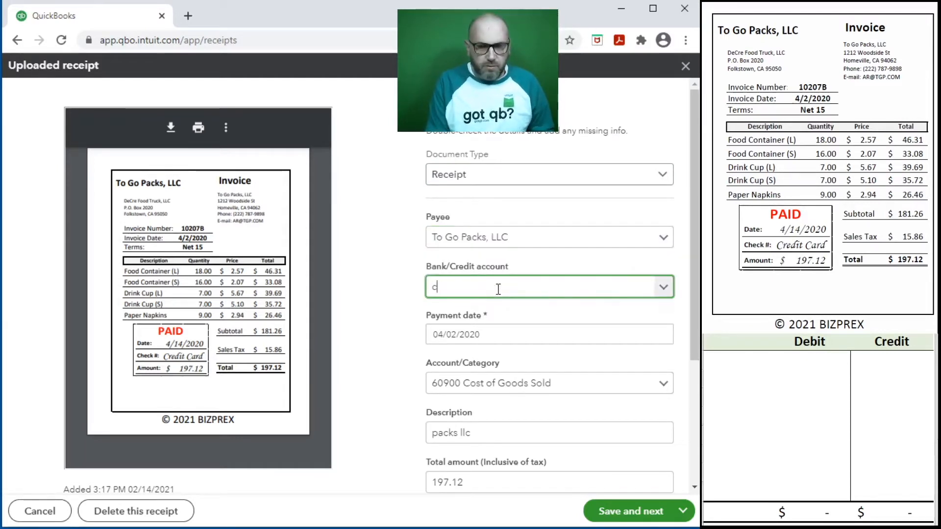
{"action": "left_click", "coordinate": [495, 311]}
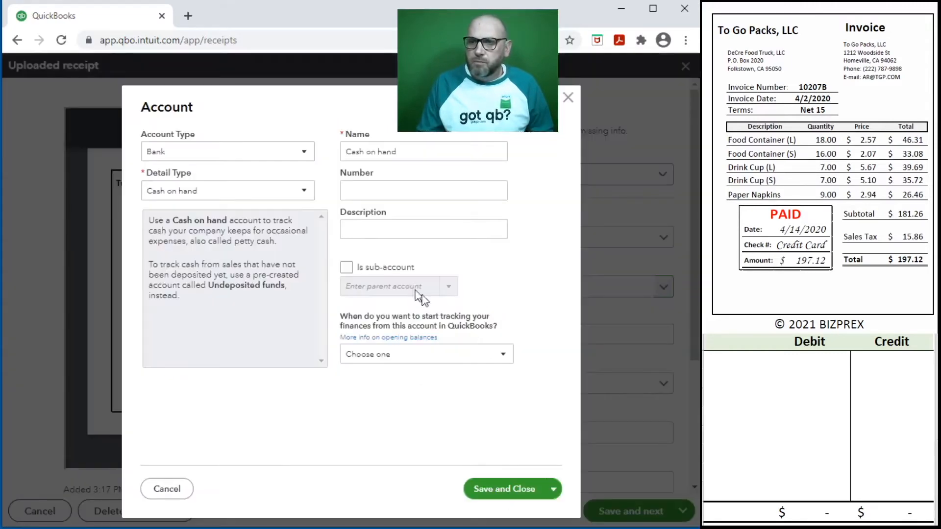
{"action": "left_click", "coordinate": [183, 495]}
Step: Set the receipt's bank/credit account to the 21100 Credit Card account
{"action": "left_click_drag", "start_coordinate": [382, 282], "coordinate": [374, 281]}
{"action": "type", "text": "cred"}
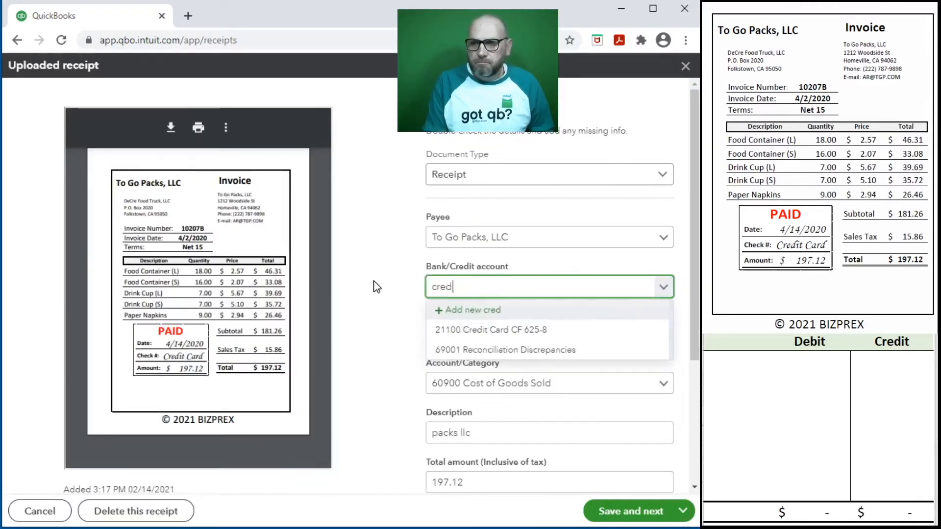
{"action": "left_click", "coordinate": [492, 328]}
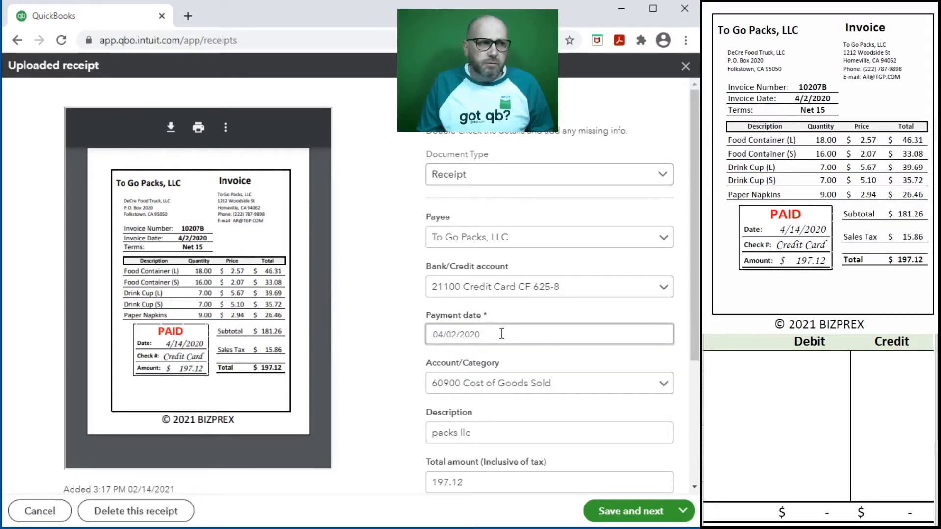
Step: Set the receipt's payment date to 04/14/2020, the date in the invoice's PAID stamp
{"action": "left_click_drag", "start_coordinate": [501, 334], "coordinate": [439, 335]}
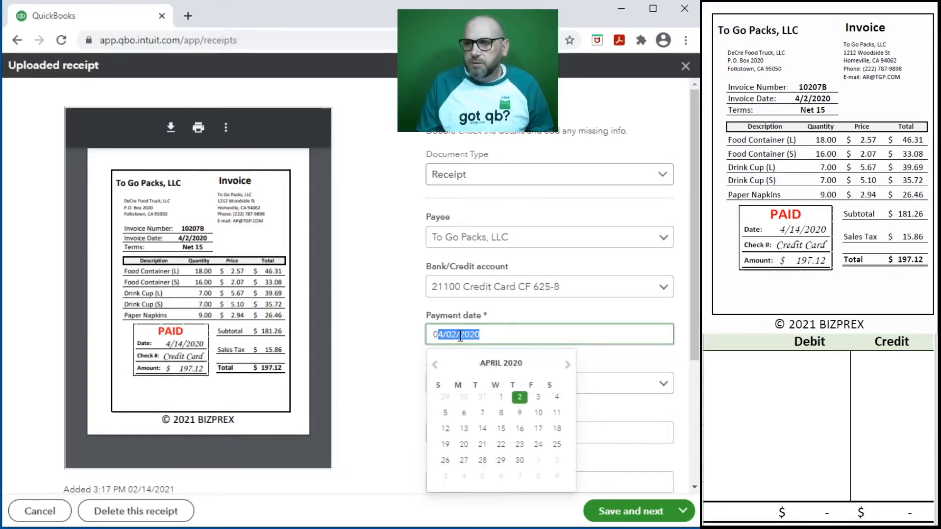
{"action": "left_click", "coordinate": [460, 336]}
{"action": "key", "text": "BackSpace"}
{"action": "key", "text": "BackSpace"}
{"action": "type", "text": "14"}
{"action": "key", "text": "BackSpace"}
{"action": "key", "text": "BackSpace"}
{"action": "key", "text": "BackSpace"}
{"action": "type", "text": "14/"}
{"action": "left_click", "coordinate": [393, 379]}
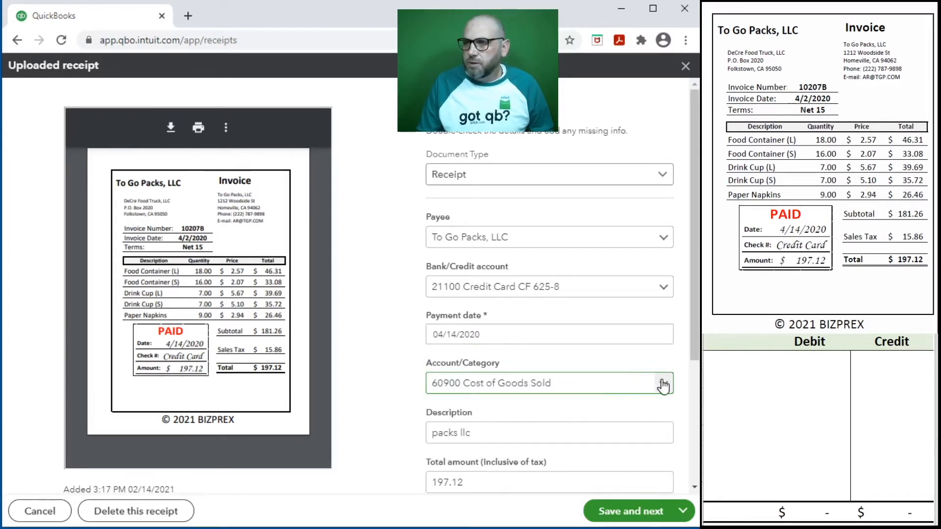
Step: Set the receipt's account/category to 60100 Restaurant Supplies
{"action": "left_click", "coordinate": [606, 384]}
{"action": "type", "text": "up"}
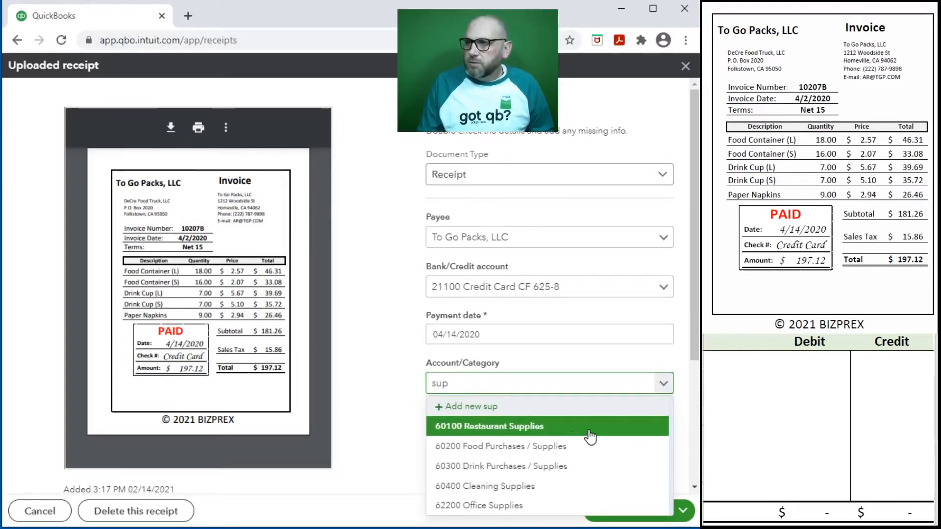
{"action": "left_click", "coordinate": [590, 436]}
Step: Replace the To Go Packs receipt's description with its invoice number and copy that number into the memo
{"action": "left_click_drag", "start_coordinate": [520, 438], "coordinate": [356, 422]}
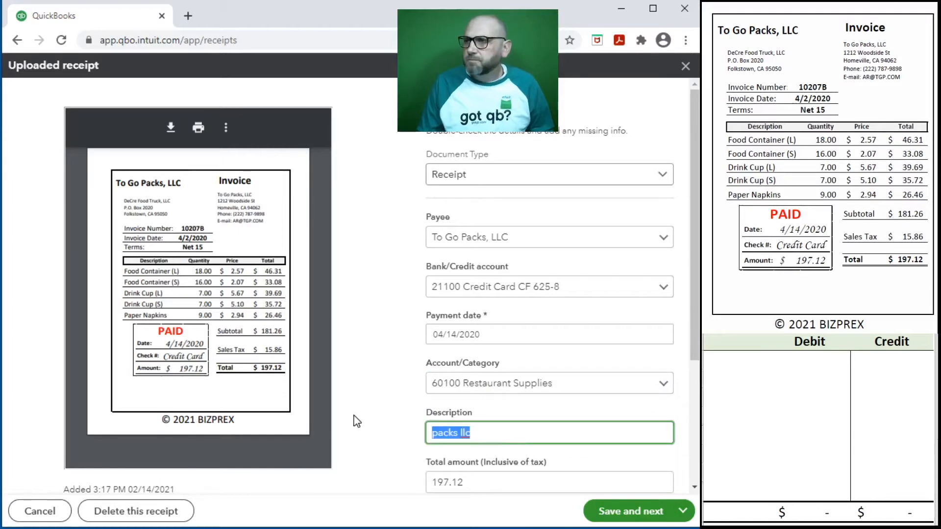
{"action": "type", "text": "10207B"}
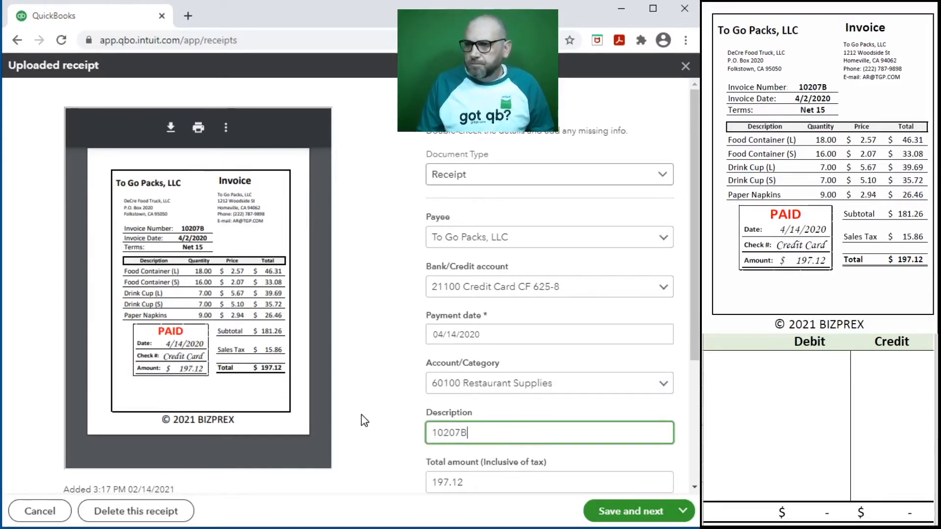
{"action": "left_click", "coordinate": [361, 419]}
{"action": "scroll", "coordinate": [387, 417], "scroll_direction": "down", "scroll_amount": 2}
{"action": "left_click_drag", "start_coordinate": [491, 366], "coordinate": [382, 372]}
{"action": "key", "text": "ctrl+c"}
{"action": "left_click", "coordinate": [471, 463]}
{"action": "key", "text": "ctrl+v"}
{"action": "left_click", "coordinate": [351, 448]}
{"action": "scroll", "coordinate": [356, 446], "scroll_direction": "up", "scroll_amount": 2}
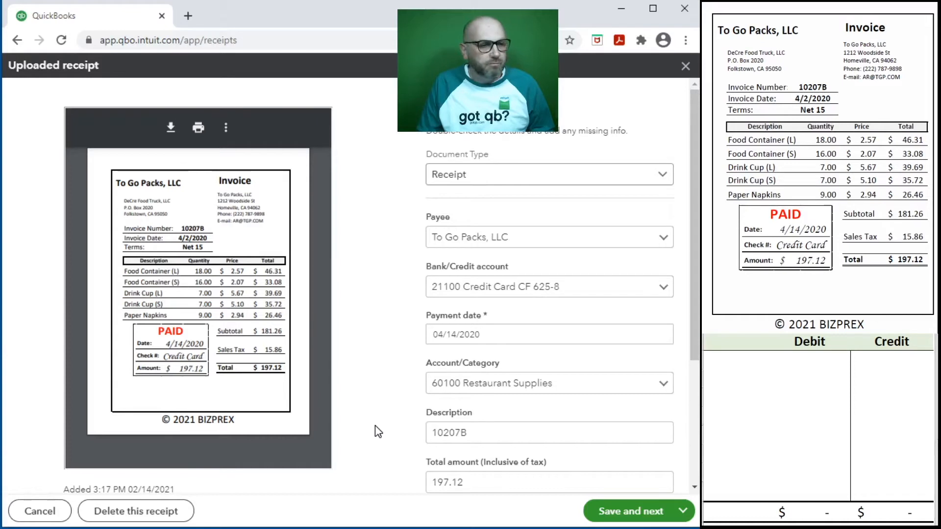
Step: In the debit/credit spreadsheet, enter account 21100 with a 197.12 credit and account 60100 with a 197.12 debit
{"action": "left_click", "coordinate": [726, 364]}
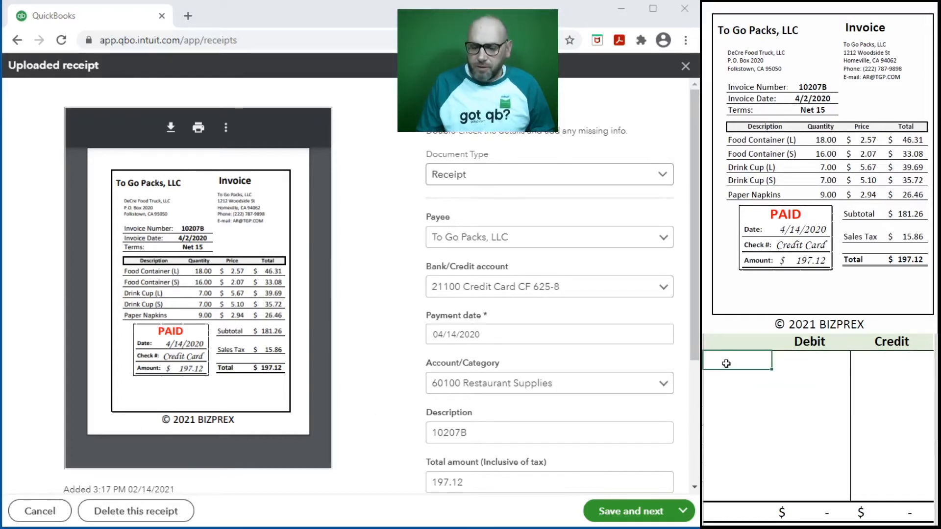
{"action": "type", "text": "21100"}
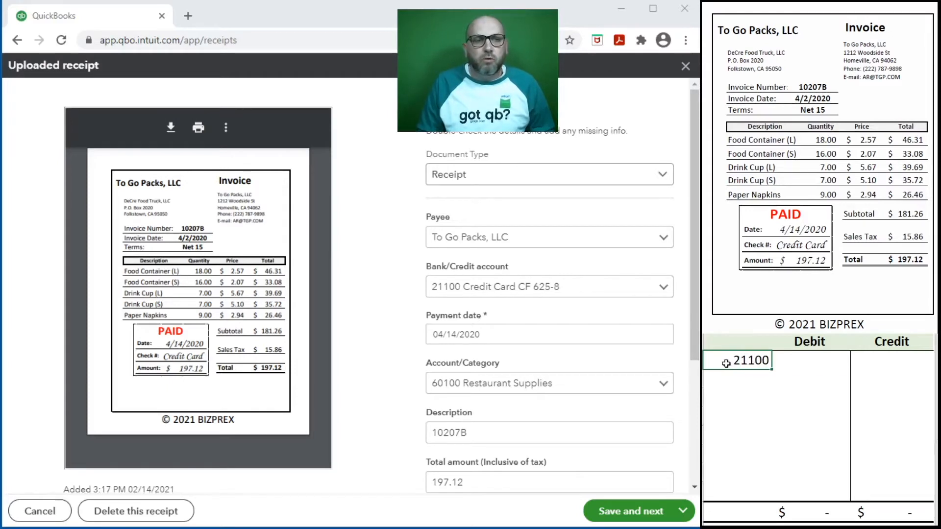
{"action": "key", "text": "Tab"}
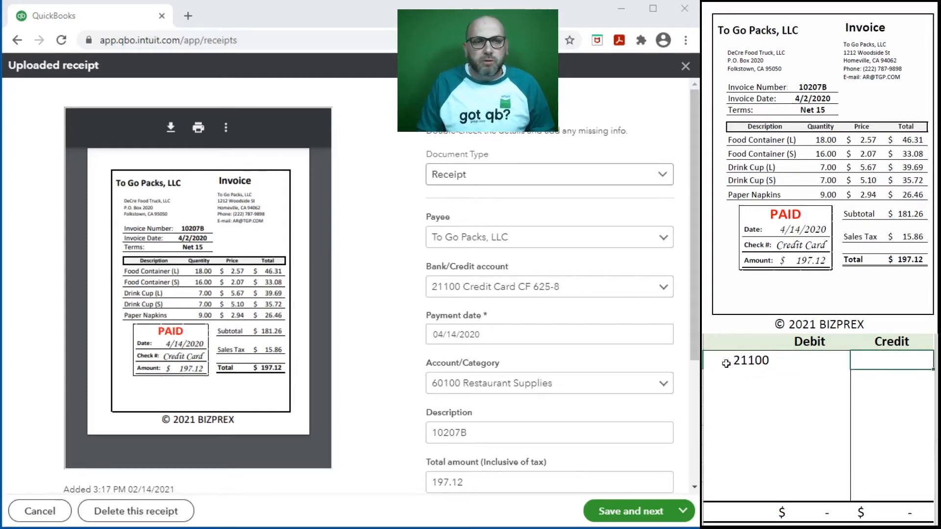
{"action": "type", "text": "197.12"}
{"action": "key", "text": "Return"}
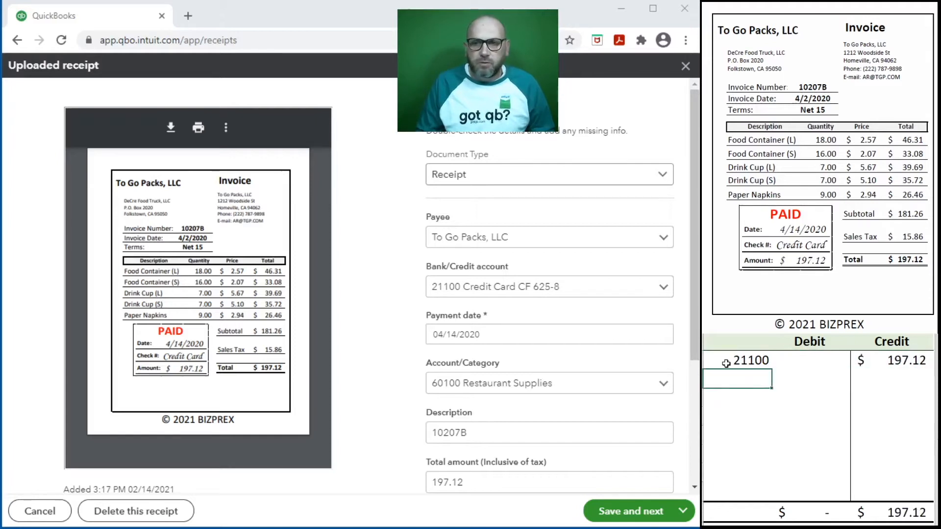
{"action": "type", "text": "60100"}
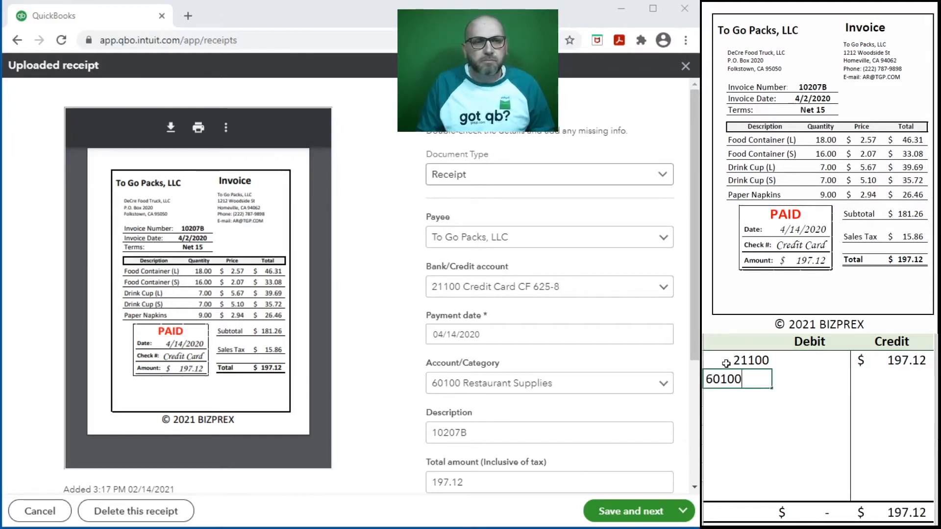
{"action": "key", "text": "Tab"}
{"action": "type", "text": "197.12"}
{"action": "key", "text": "Return"}
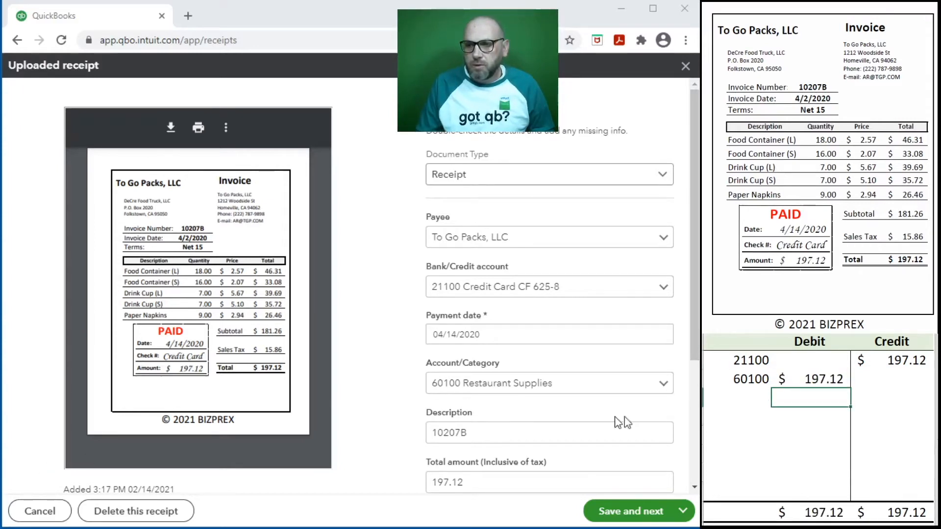
Step: Switch back to the QuickBooks receipt and check its total amount against the invoice
{"action": "scroll", "coordinate": [564, 432], "scroll_direction": "down", "scroll_amount": 2}
{"action": "left_click", "coordinate": [445, 414]}
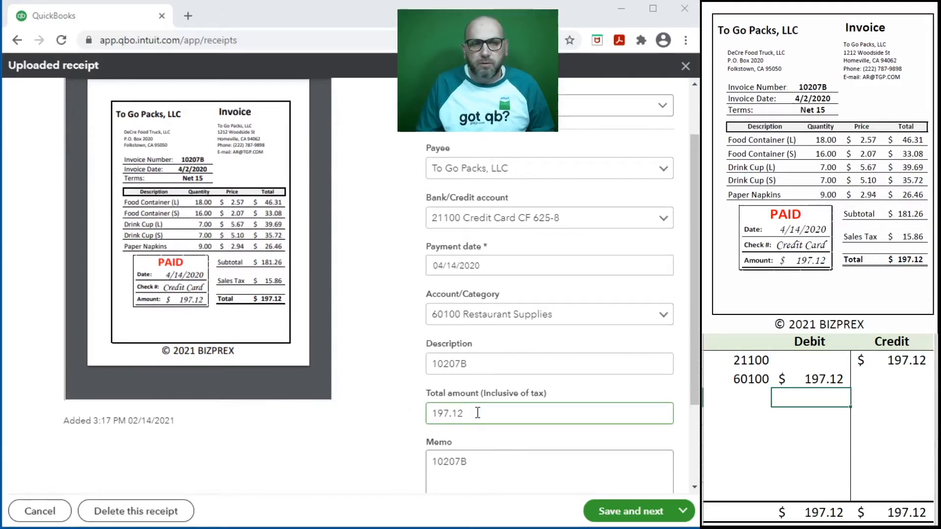
{"action": "scroll", "coordinate": [538, 390], "scroll_direction": "up", "scroll_amount": 2}
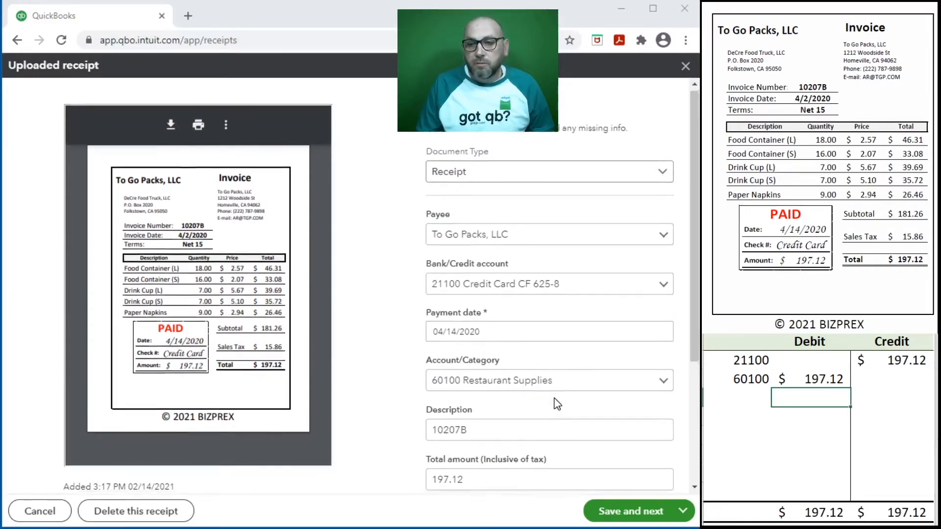
Step: Review the To Go Packs receipt's details, save it and create its expense
{"action": "scroll", "coordinate": [559, 400], "scroll_direction": "down", "scroll_amount": 2}
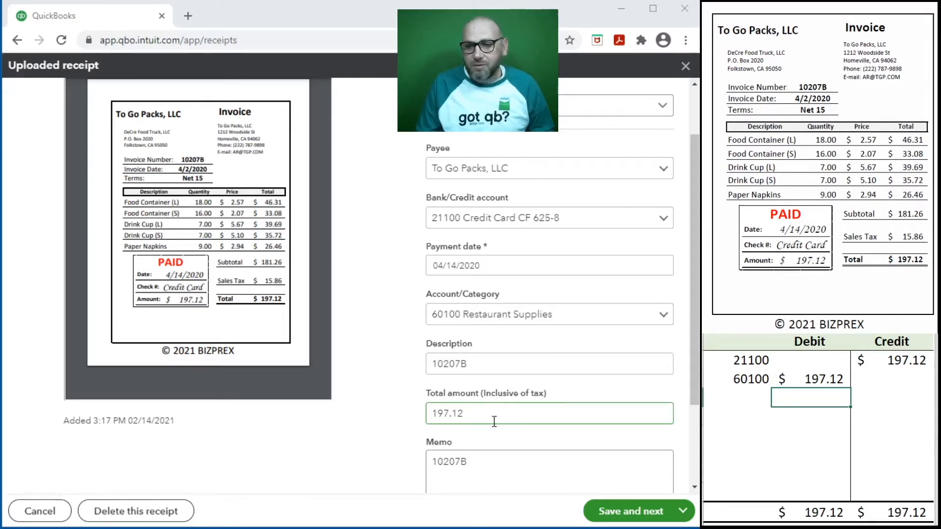
{"action": "scroll", "coordinate": [516, 422], "scroll_direction": "up", "scroll_amount": 2}
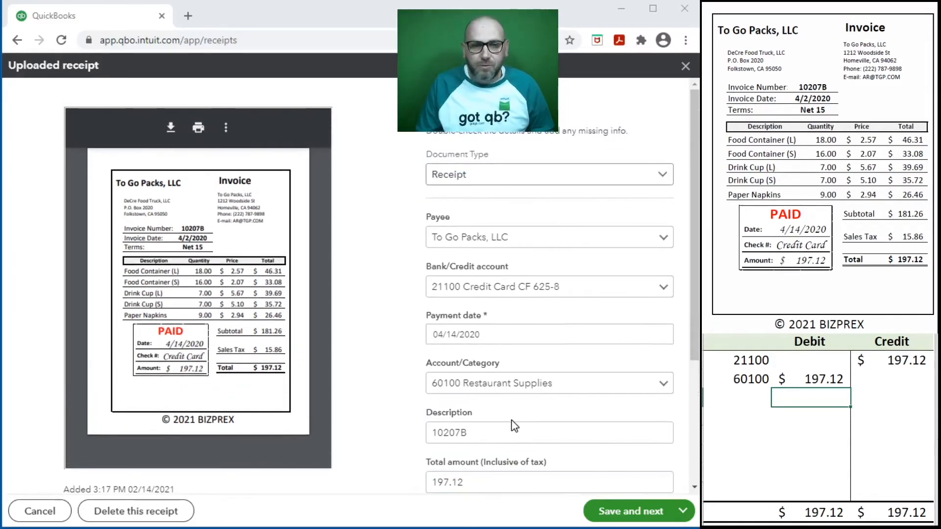
{"action": "left_click", "coordinate": [630, 512]}
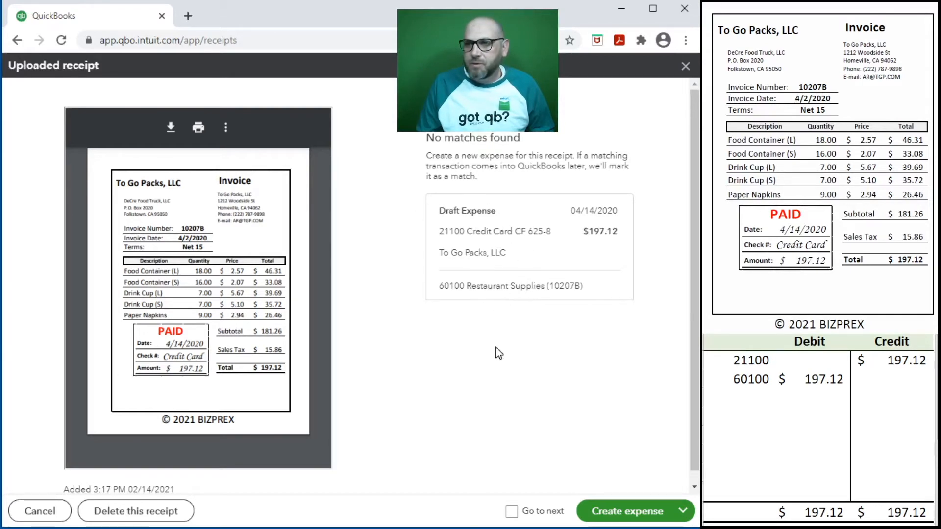
{"action": "left_click", "coordinate": [613, 510]}
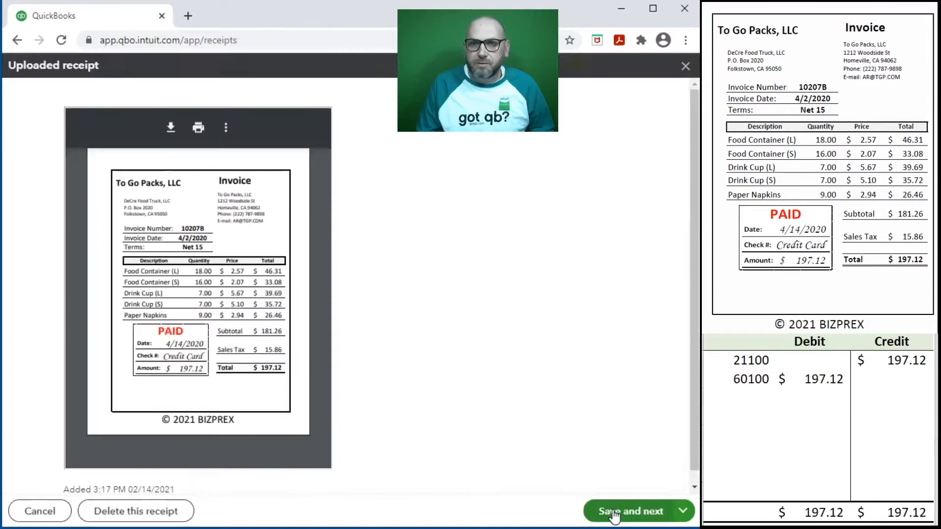
{"action": "left_click", "coordinate": [614, 514]}
Step: Clear the previous entries from the debit/credit spreadsheet and bring up the Clean Depot, Inc. invoice
{"action": "left_click", "coordinate": [827, 395]}
{"action": "left_click_drag", "start_coordinate": [881, 383], "coordinate": [749, 360]}
{"action": "key", "text": "Delete"}
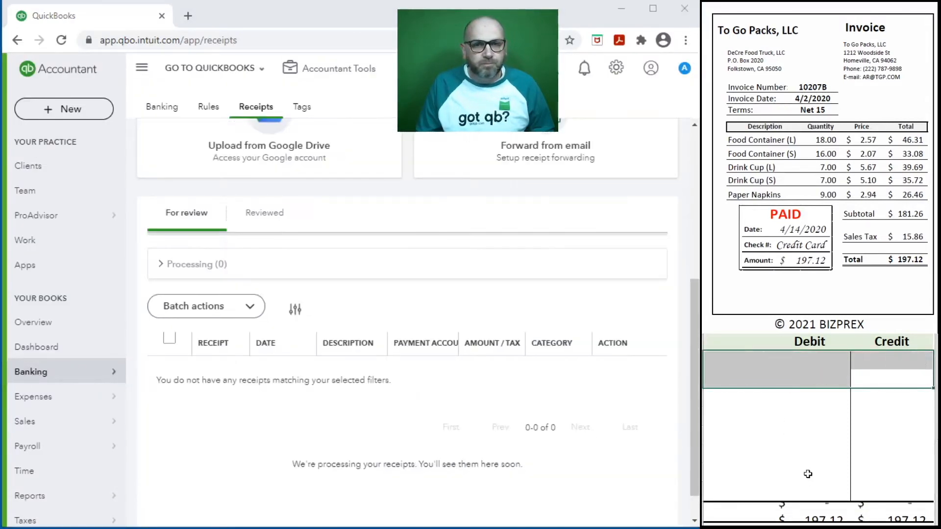
{"action": "scroll", "coordinate": [817, 182], "scroll_direction": "down", "scroll_amount": 5}
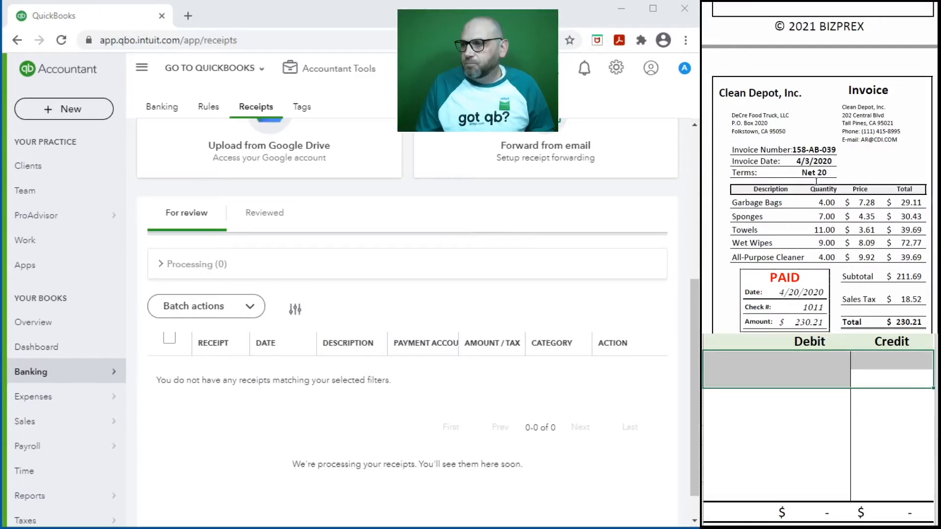
{"action": "scroll", "coordinate": [816, 182], "scroll_direction": "down", "scroll_amount": 2}
{"action": "scroll", "coordinate": [816, 181], "scroll_direction": "down", "scroll_amount": 1}
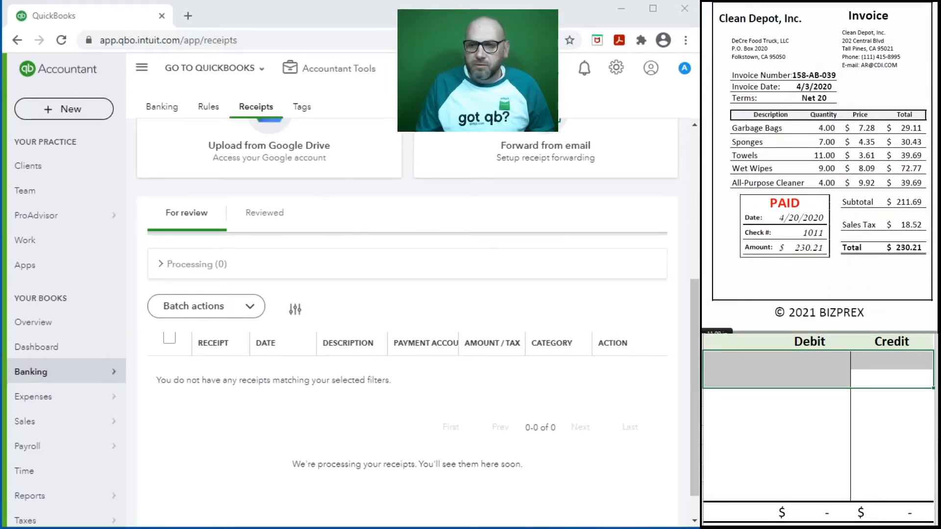
Step: Upload the Clean Depot invoice as a receipt, refresh the receipts page and open the receipt for review
{"action": "scroll", "coordinate": [362, 495], "scroll_direction": "up", "scroll_amount": 5}
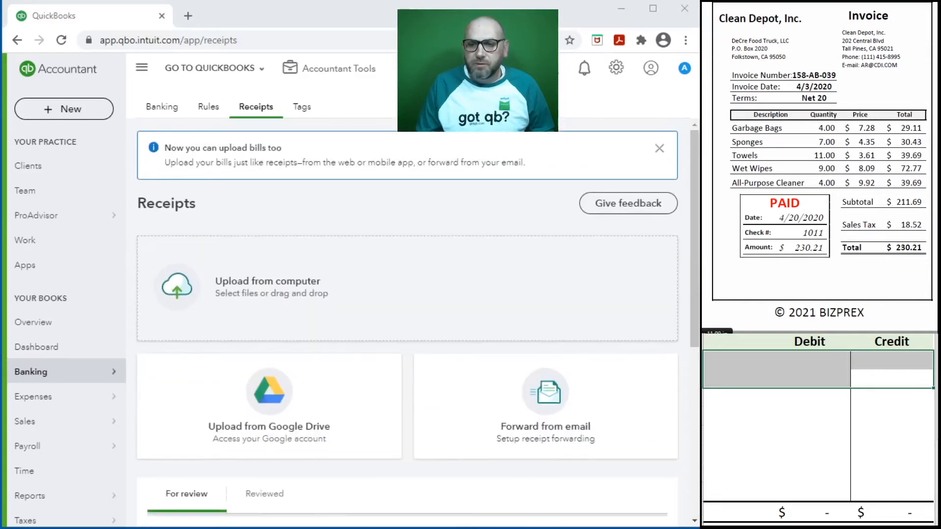
{"action": "left_click_drag", "start_coordinate": [315, 452], "coordinate": [209, 312]}
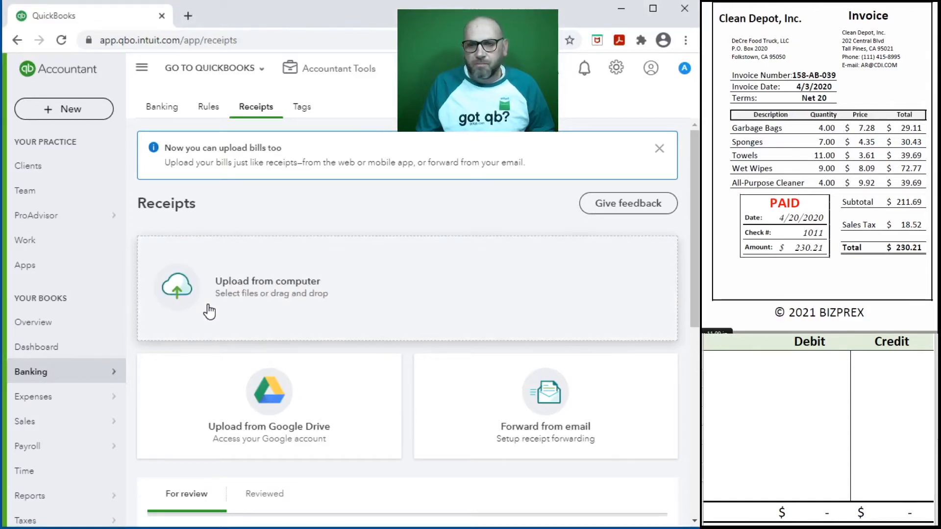
{"action": "scroll", "coordinate": [338, 342], "scroll_direction": "down", "scroll_amount": 5}
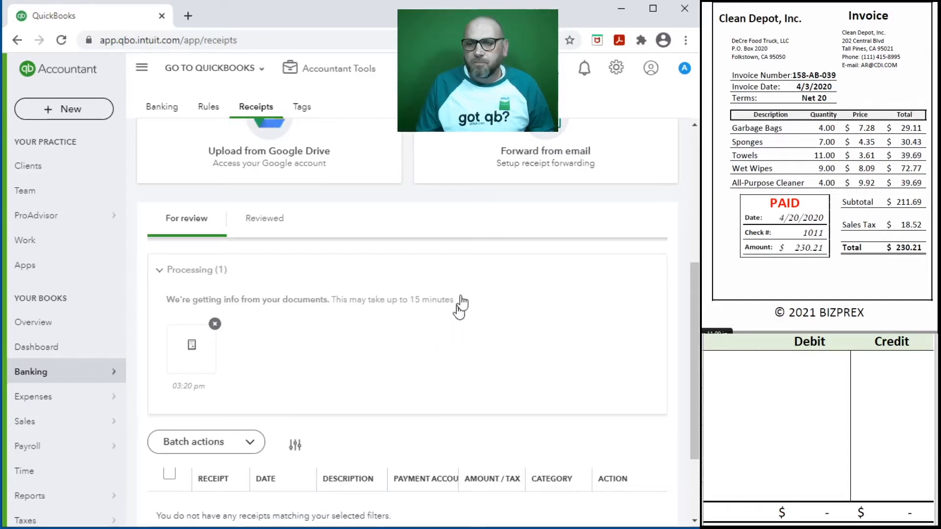
{"action": "left_click", "coordinate": [61, 40]}
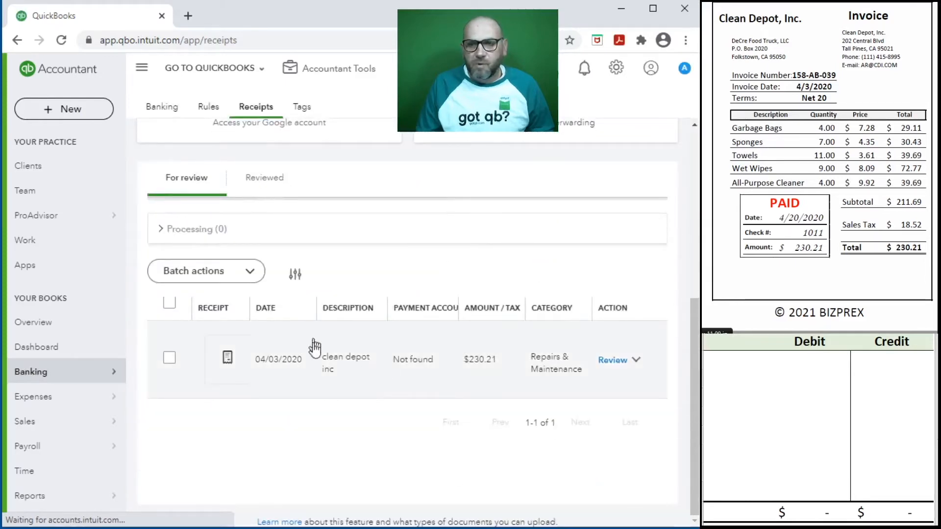
{"action": "left_click", "coordinate": [612, 361]}
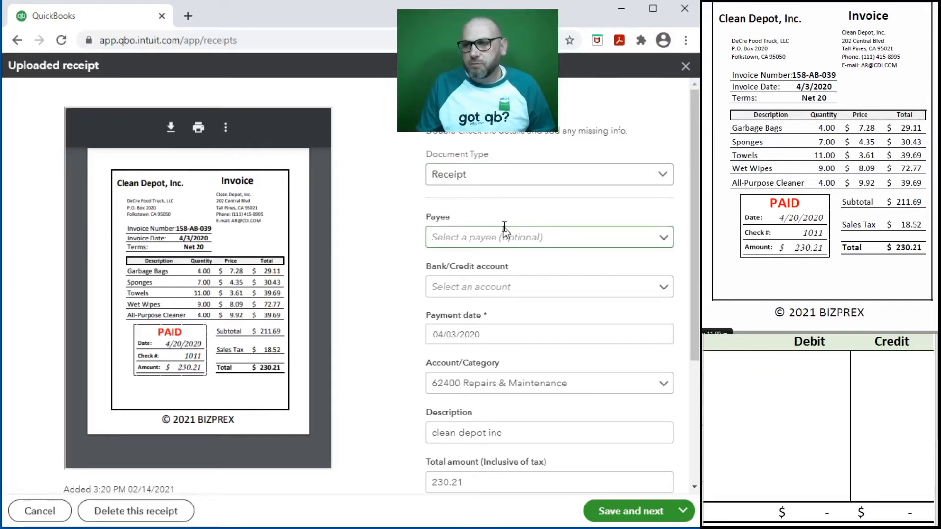
Step: Set the receipt's payee to the vendor Clean Depot, Inc
{"action": "left_click", "coordinate": [476, 237]}
{"action": "type", "text": "clean"}
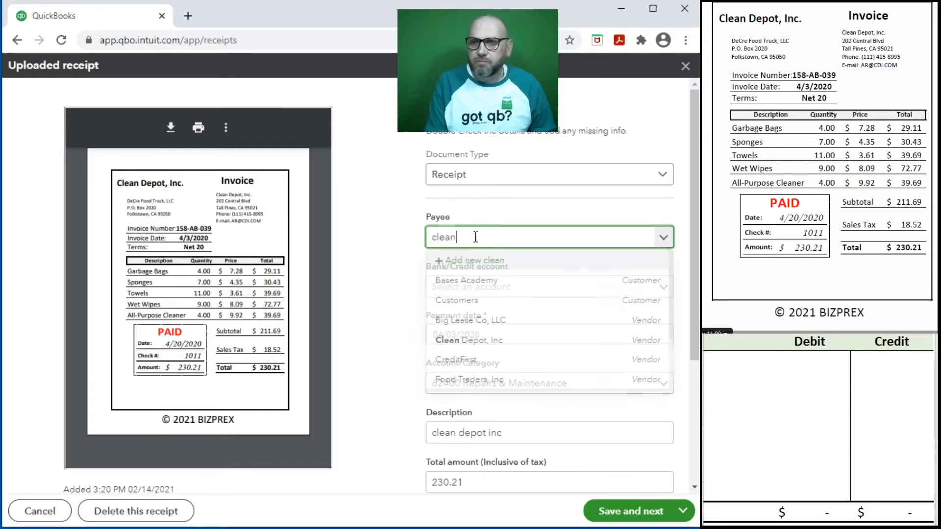
{"action": "left_click", "coordinate": [491, 281]}
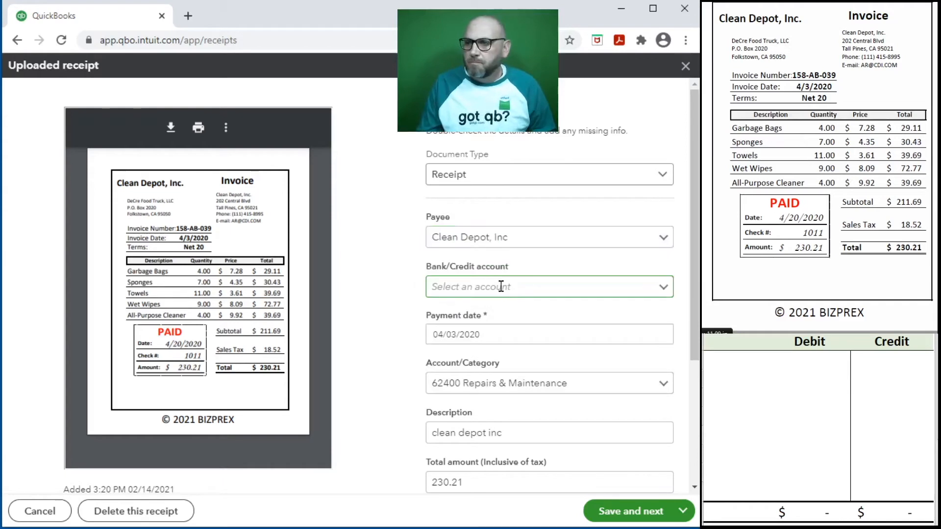
Step: Change the receipt's payment date to 04/20/2020
{"action": "left_click", "coordinate": [454, 335]}
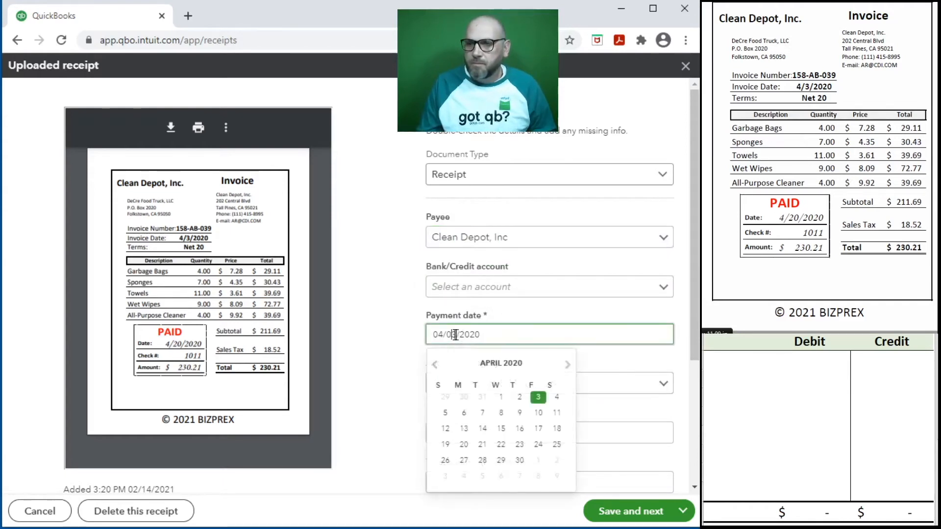
{"action": "key", "text": "Right"}
{"action": "key", "text": "BackSpace"}
{"action": "key", "text": "Right"}
{"action": "key", "text": "Right"}
{"action": "key", "text": "Down"}
{"action": "key", "text": "Down"}
{"action": "key", "text": "Return"}
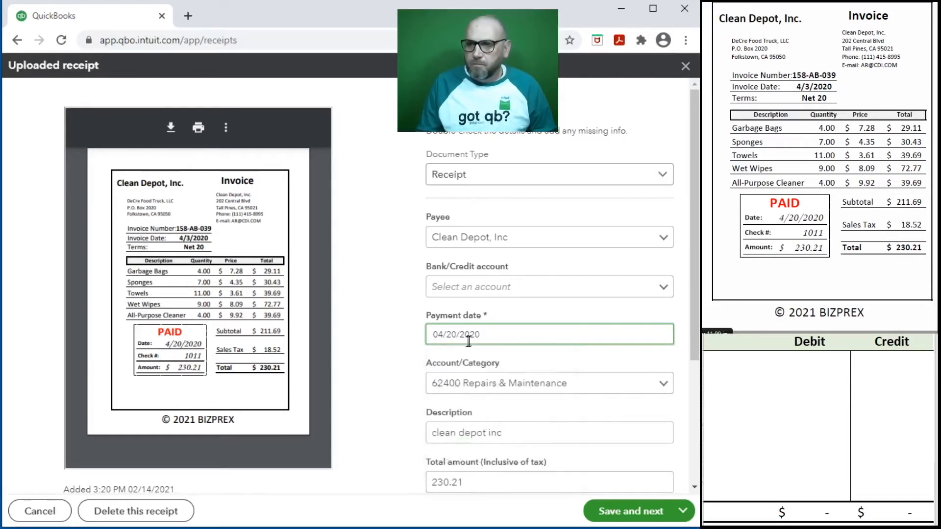
Step: Set the receipt's account/category to 60400 Cleaning Supplies
{"action": "left_click", "coordinate": [622, 385]}
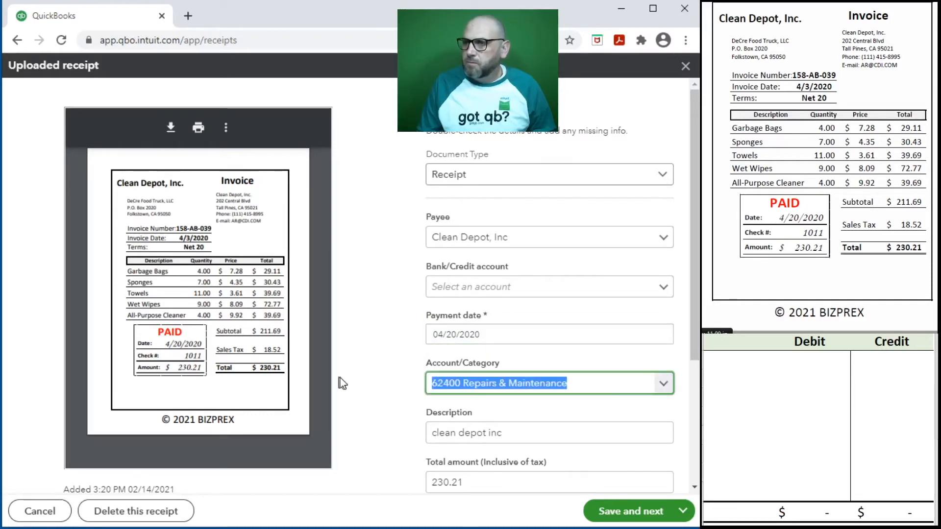
{"action": "type", "text": "clean"}
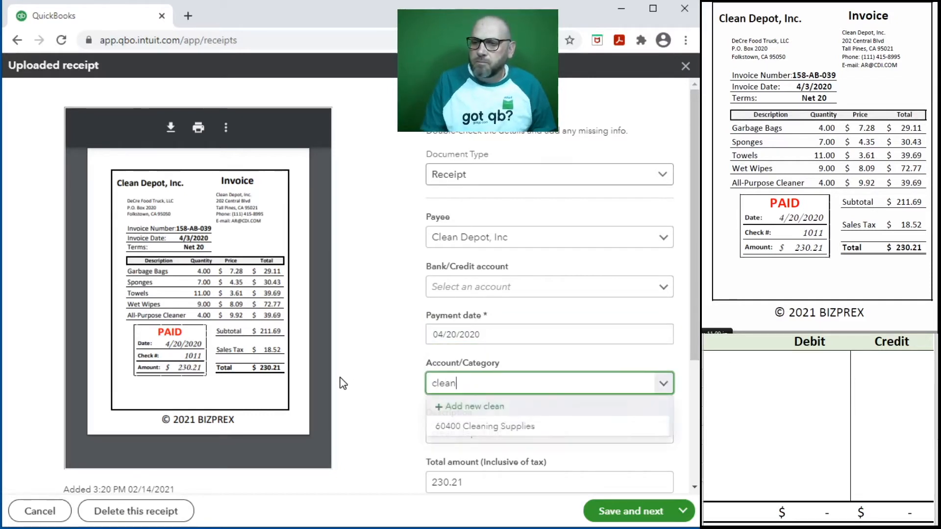
{"action": "left_click", "coordinate": [475, 427]}
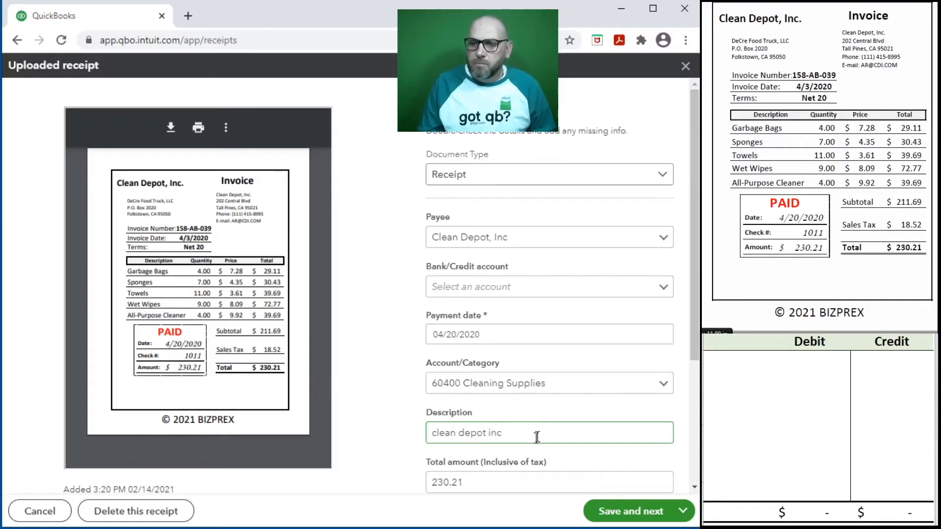
Step: Replace the Clean Depot receipt's description with its invoice number and copy that number into the memo
{"action": "key", "text": "Tab"}
{"action": "type", "text": "158"}
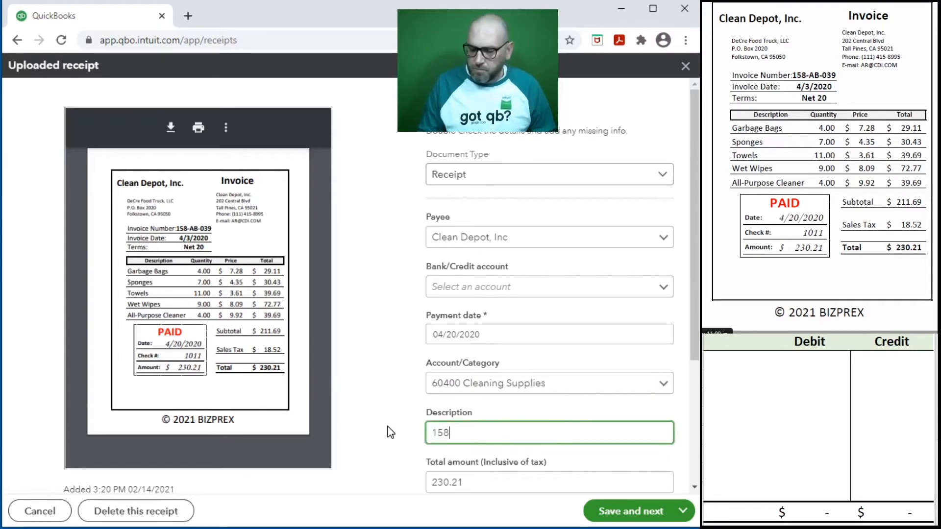
{"action": "type", "text": "-AB"}
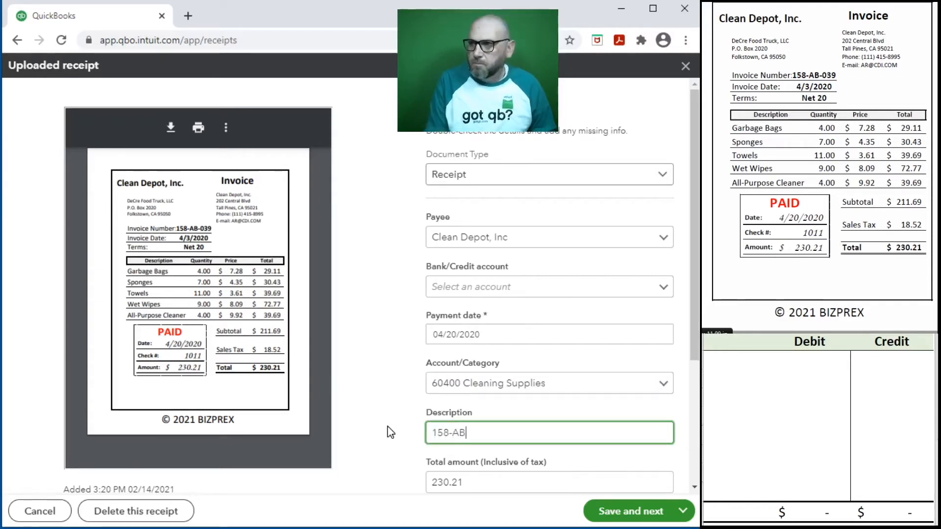
{"action": "type", "text": "-039"}
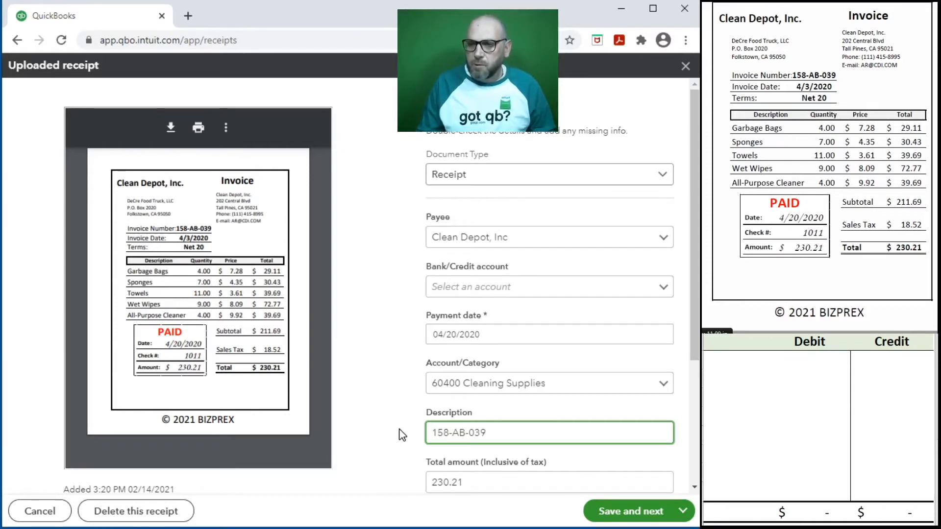
{"action": "key", "text": "ctrl+a"}
{"action": "key", "text": "ctrl+c"}
{"action": "scroll", "coordinate": [395, 414], "scroll_direction": "down", "scroll_amount": 3}
{"action": "scroll", "coordinate": [375, 425], "scroll_direction": "down", "scroll_amount": 1}
{"action": "left_click", "coordinate": [524, 349]}
{"action": "key", "text": "ctrl+v"}
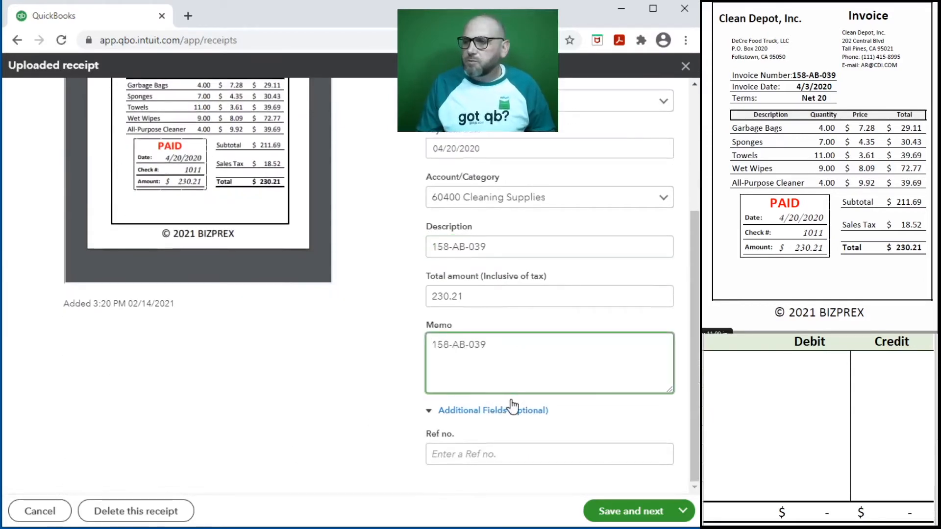
Step: Replace the invoice number in the receipt's description with "Check 1011"
{"action": "scroll", "coordinate": [512, 406], "scroll_direction": "up", "scroll_amount": 4}
{"action": "scroll", "coordinate": [473, 451], "scroll_direction": "down", "scroll_amount": 1}
{"action": "left_click_drag", "start_coordinate": [497, 366], "coordinate": [331, 357]}
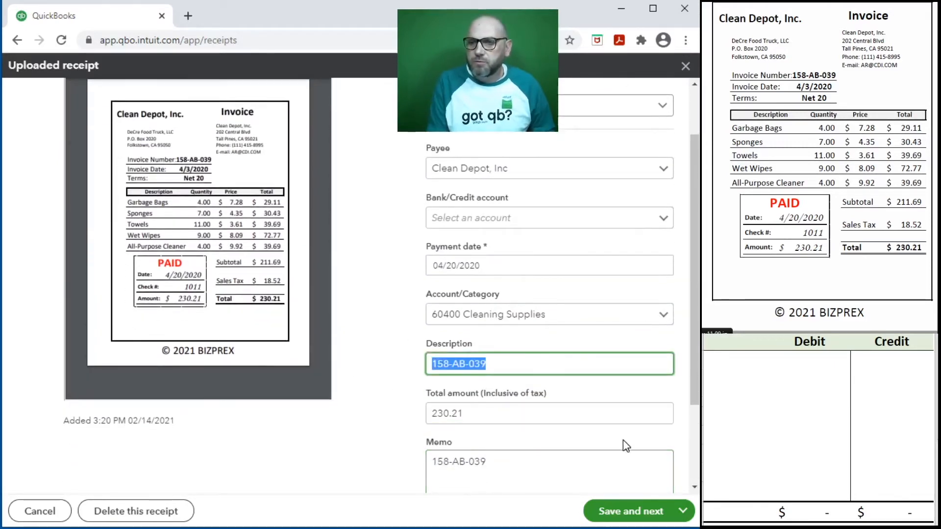
{"action": "type", "text": "Check "}
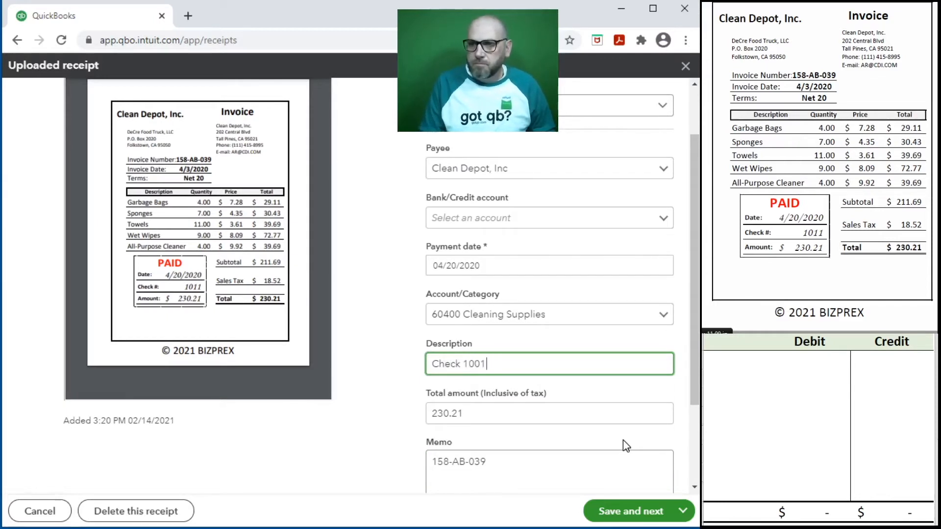
{"action": "type", "text": "1011"}
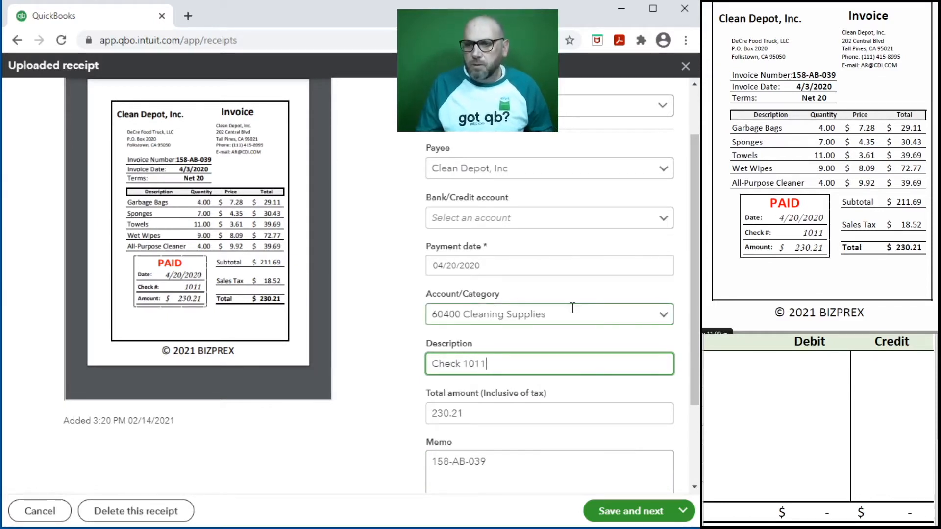
Step: Copy "Check 1011" from the description, append it to the memo after a slash, and enter it as the reference number
{"action": "left_click_drag", "start_coordinate": [503, 361], "coordinate": [361, 367]}
{"action": "key", "text": "ctrl+c"}
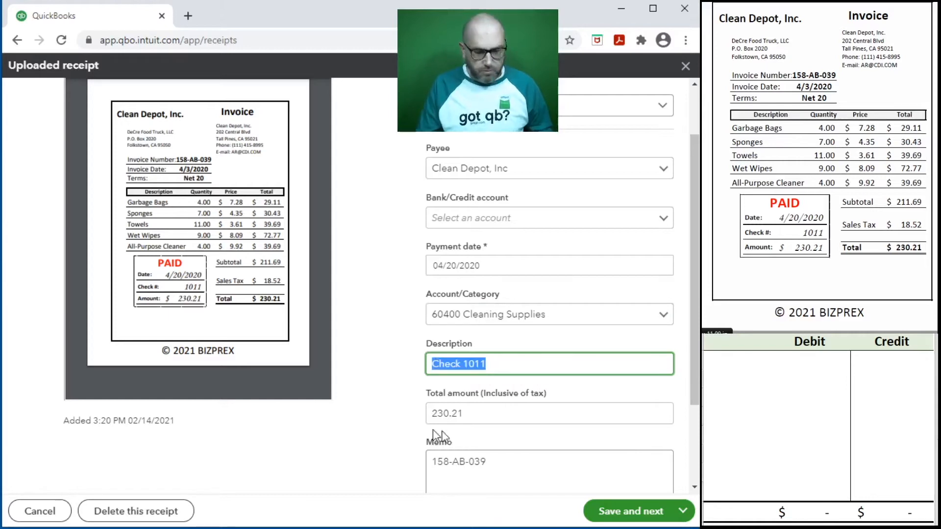
{"action": "left_click", "coordinate": [523, 459]}
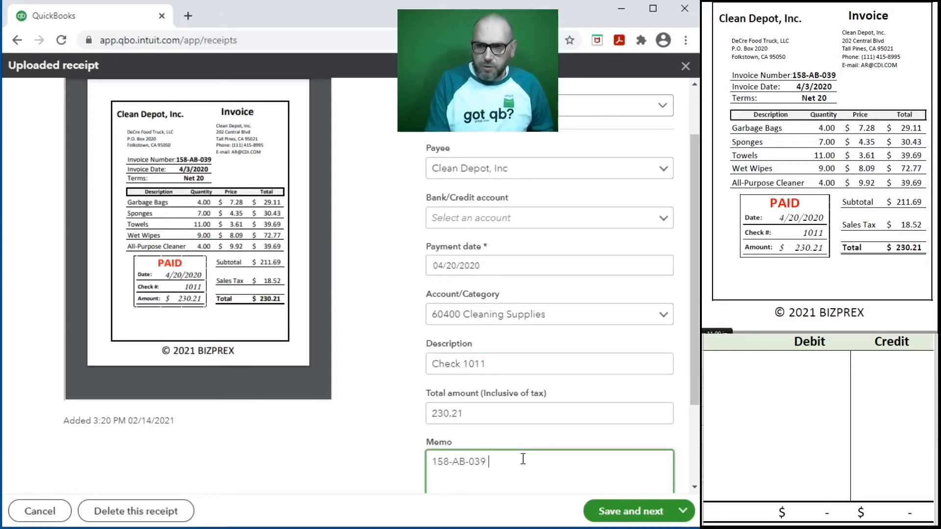
{"action": "type", "text": "/"}
{"action": "key", "text": "ctrl+v"}
{"action": "scroll", "coordinate": [551, 424], "scroll_direction": "down", "scroll_amount": 3}
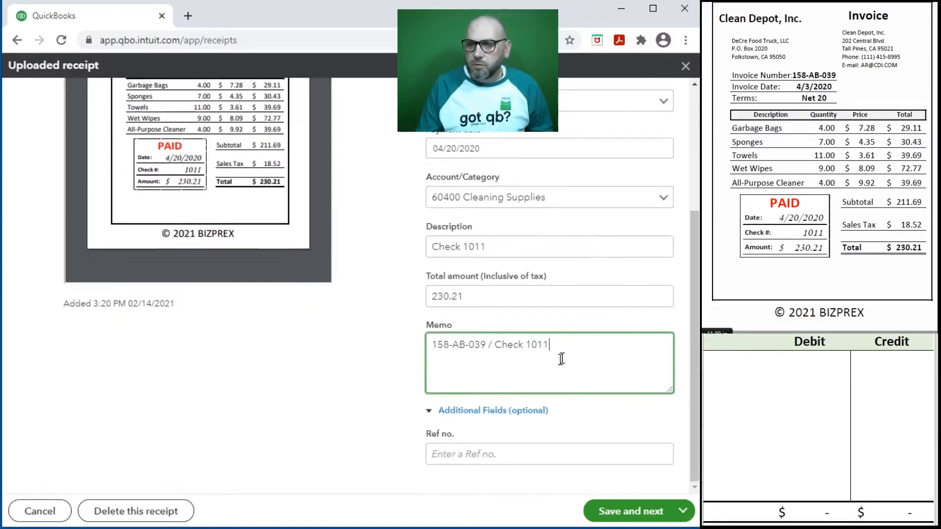
{"action": "left_click", "coordinate": [475, 455]}
{"action": "key", "text": "ctrl+v"}
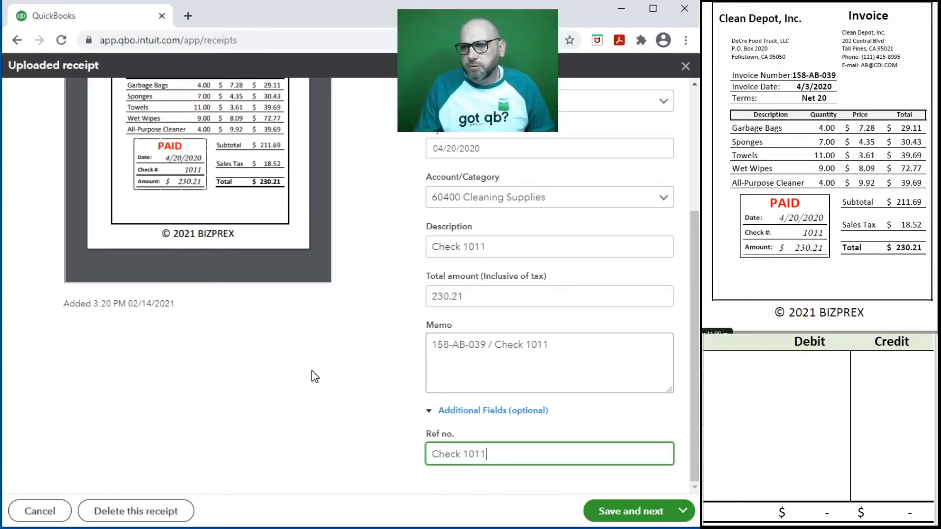
Step: Set the receipt's bank/credit account to the 11100 Bank Account
{"action": "scroll", "coordinate": [316, 395], "scroll_direction": "up", "scroll_amount": 4}
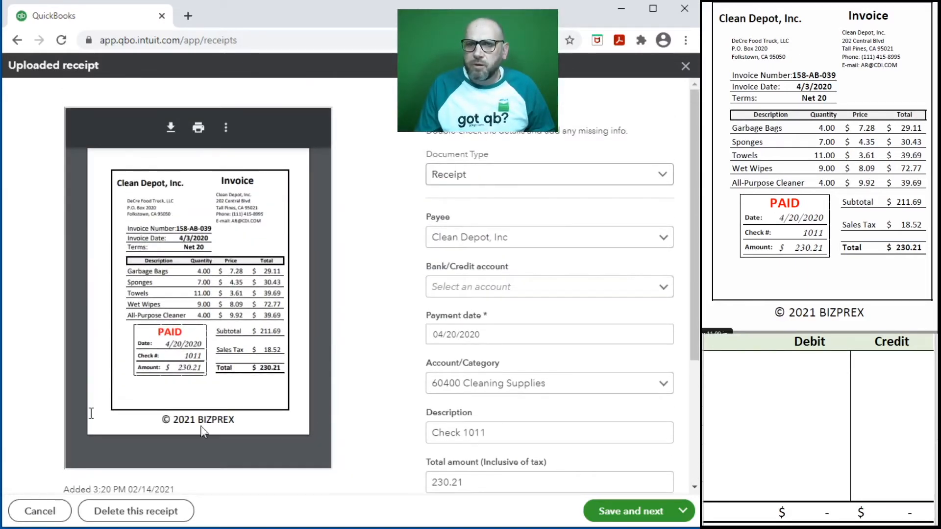
{"action": "left_click", "coordinate": [733, 363]}
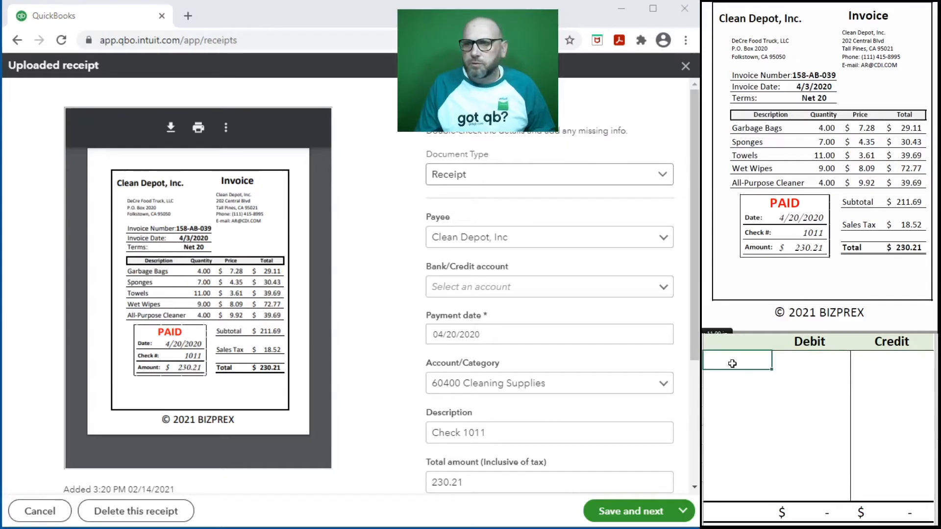
{"action": "left_click", "coordinate": [548, 285]}
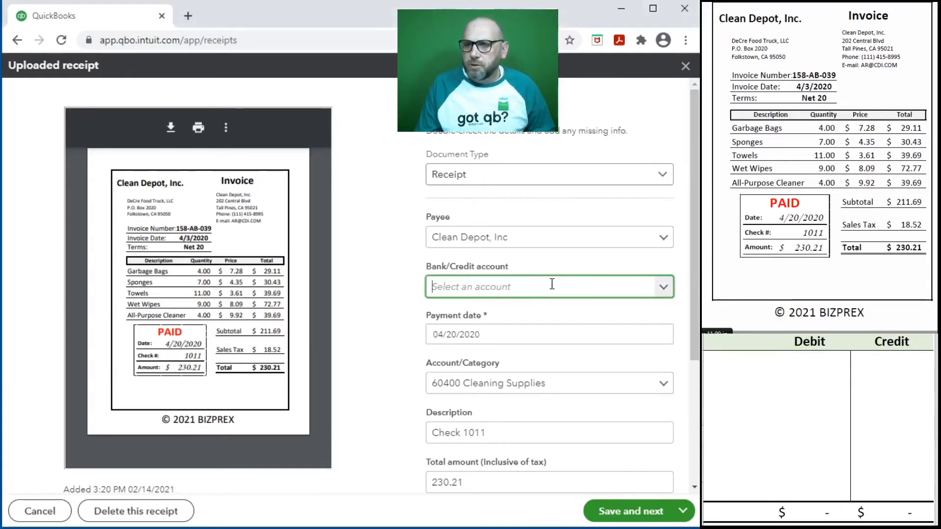
{"action": "type", "text": "1"}
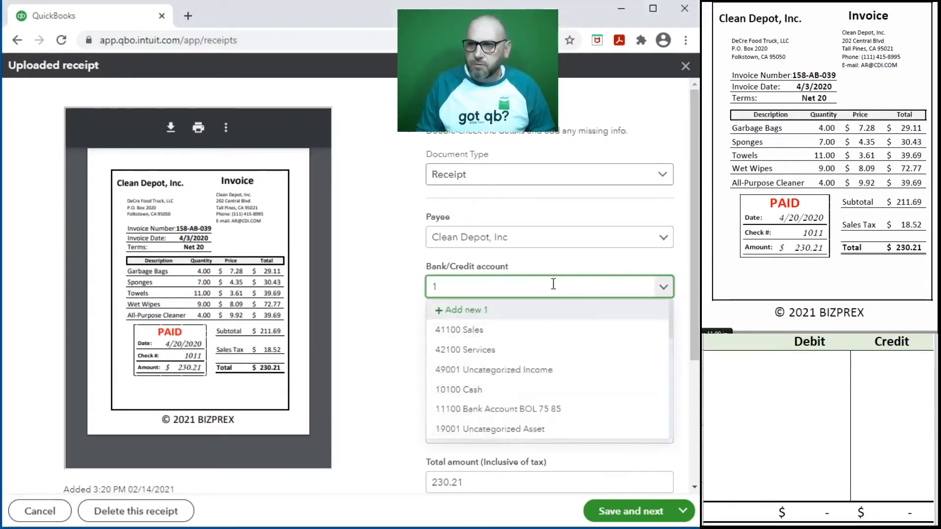
{"action": "left_click", "coordinate": [529, 409]}
Step: Enter account 11100 with a credit of 230.21 in the first row of the debit/credit table
{"action": "left_click", "coordinate": [738, 362]}
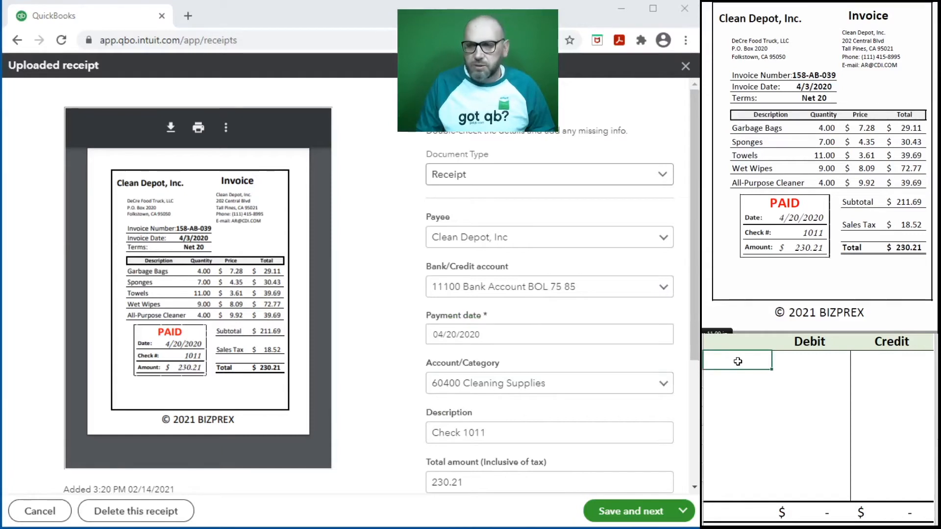
{"action": "type", "text": "11100"}
{"action": "key", "text": "Tab"}
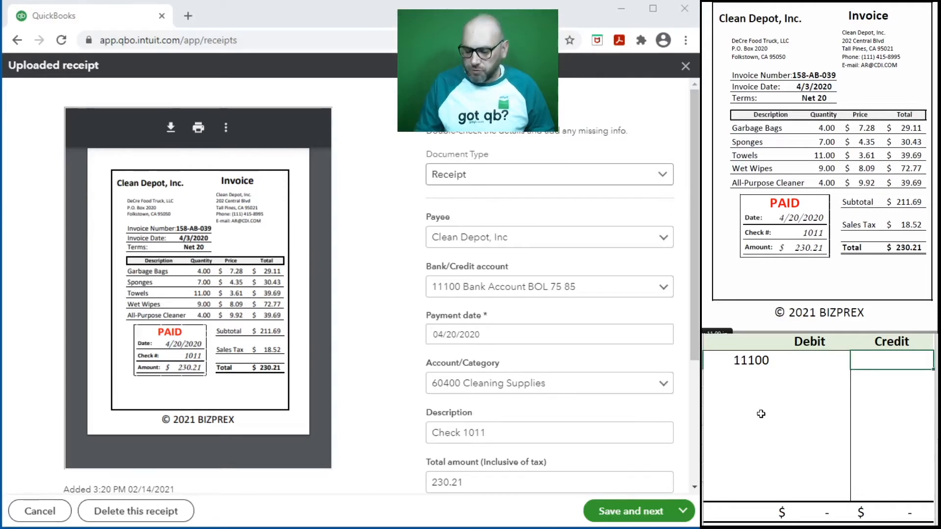
{"action": "type", "text": "230.21"}
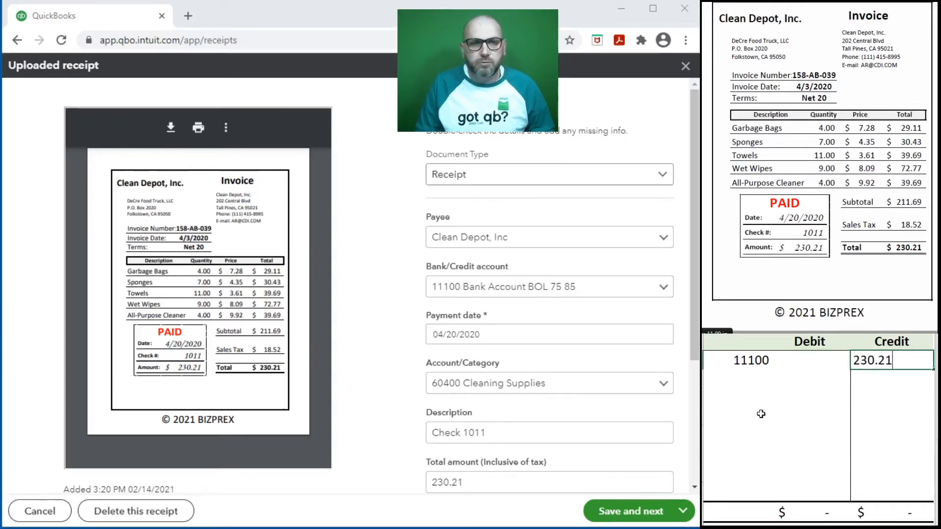
{"action": "key", "text": "Return"}
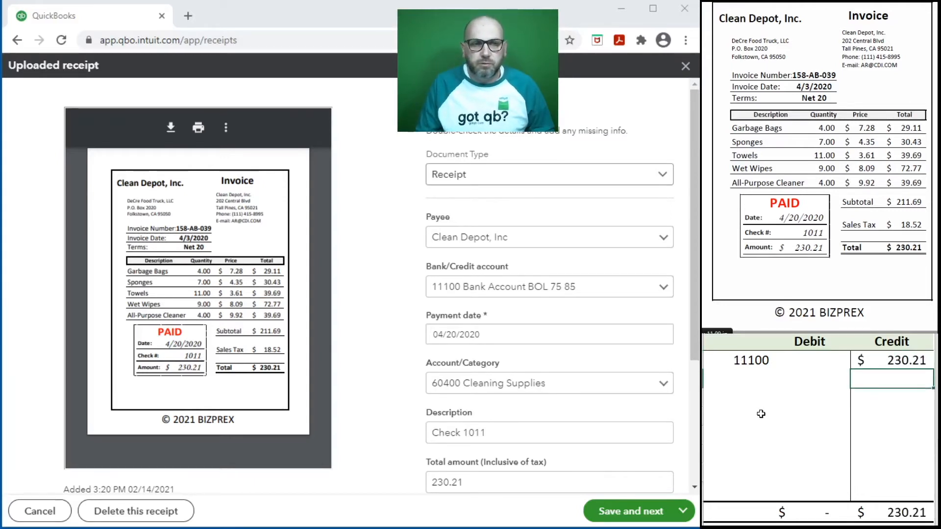
Step: Enter account 60400 with a debit of 230.21 in the second row of the debit/credit table
{"action": "left_click", "coordinate": [747, 377]}
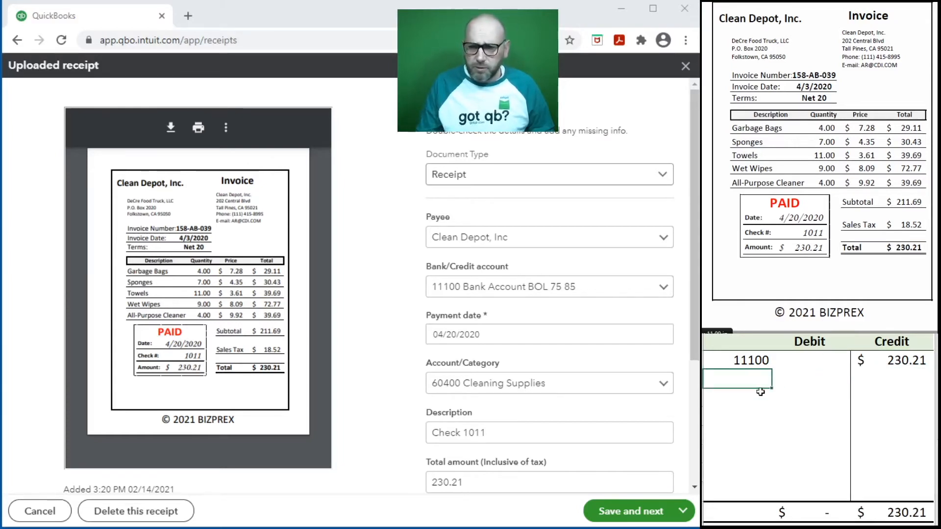
{"action": "type", "text": "60400"}
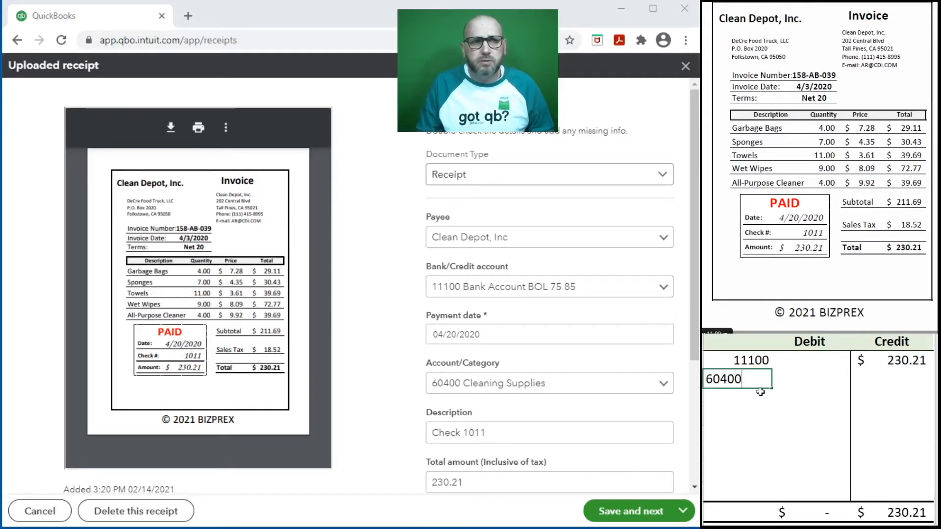
{"action": "key", "text": "Tab"}
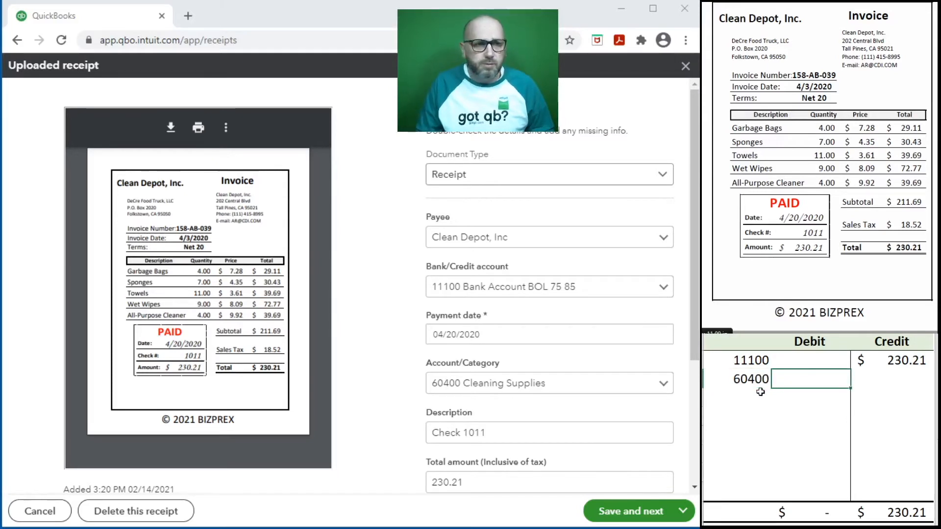
{"action": "type", "text": "60,400"}
{"action": "key", "text": "Return"}
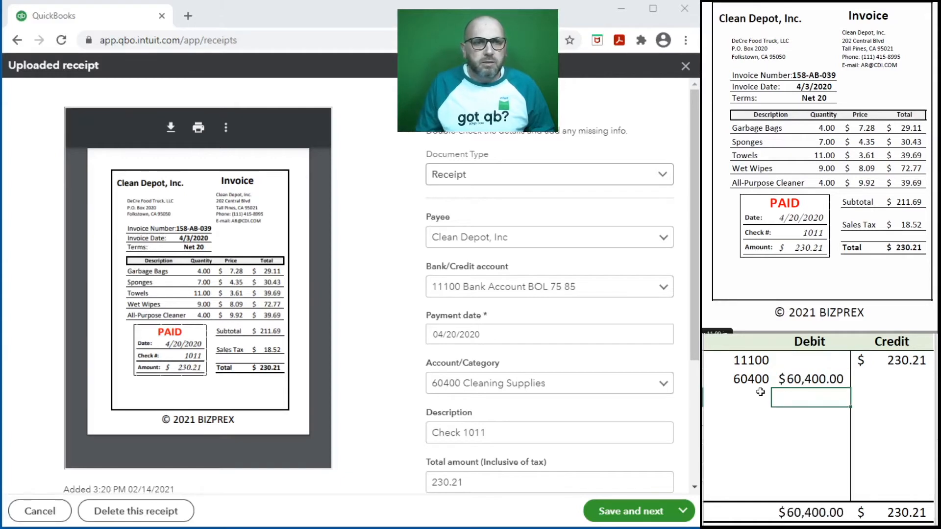
{"action": "key", "text": "Up"}
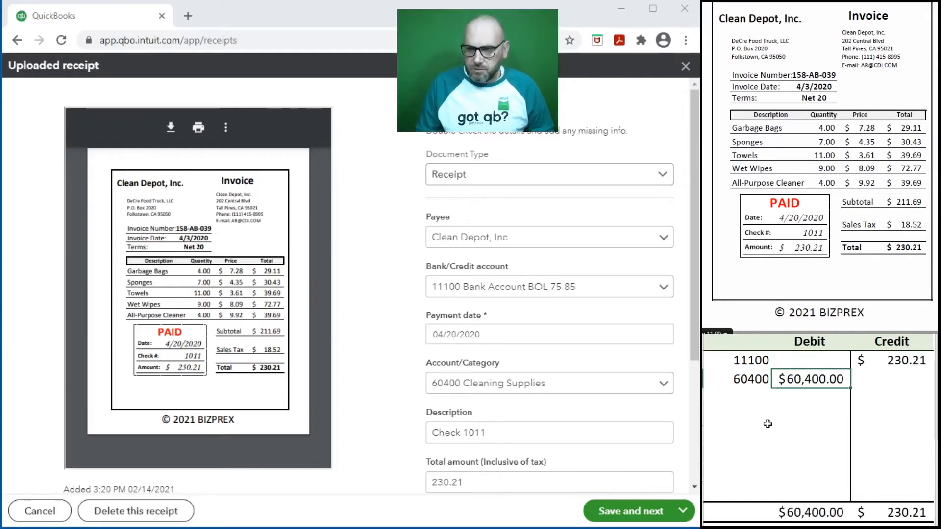
{"action": "type", "text": "230.21"}
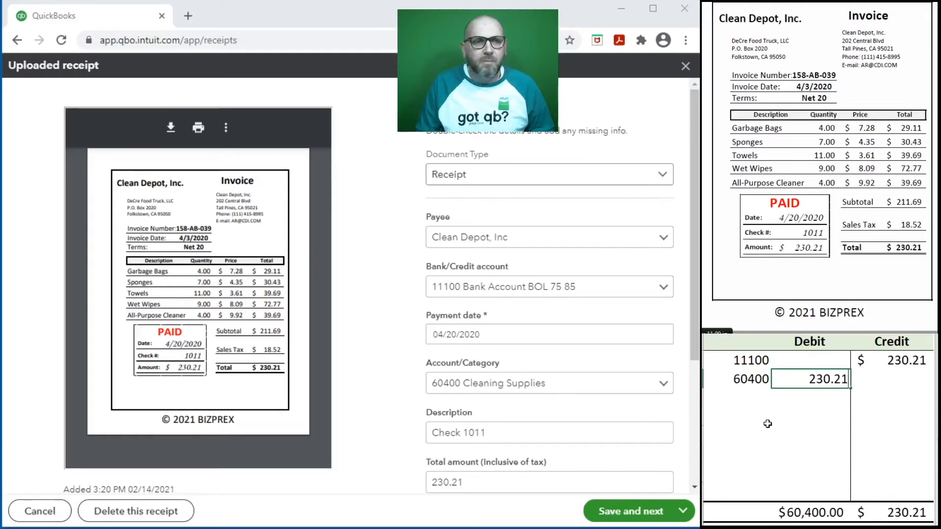
{"action": "key", "text": "Return"}
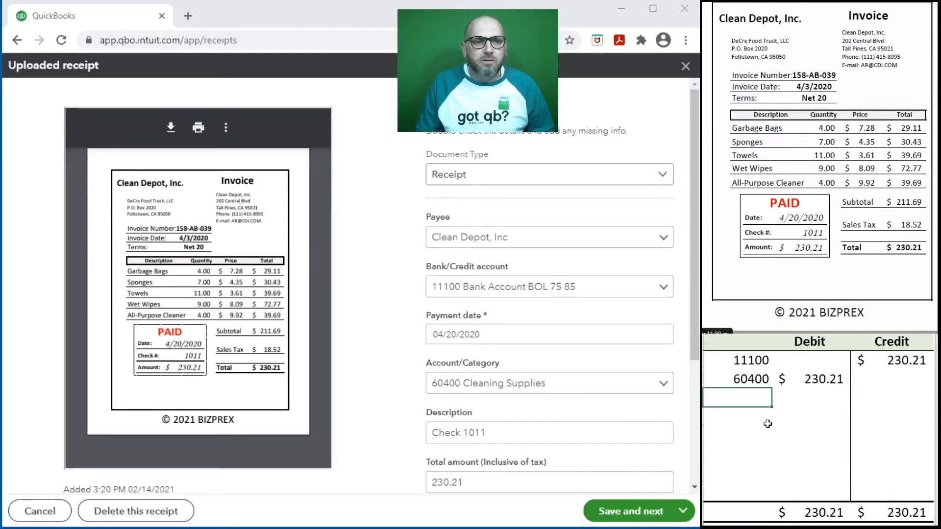
{"action": "left_click", "coordinate": [811, 424]}
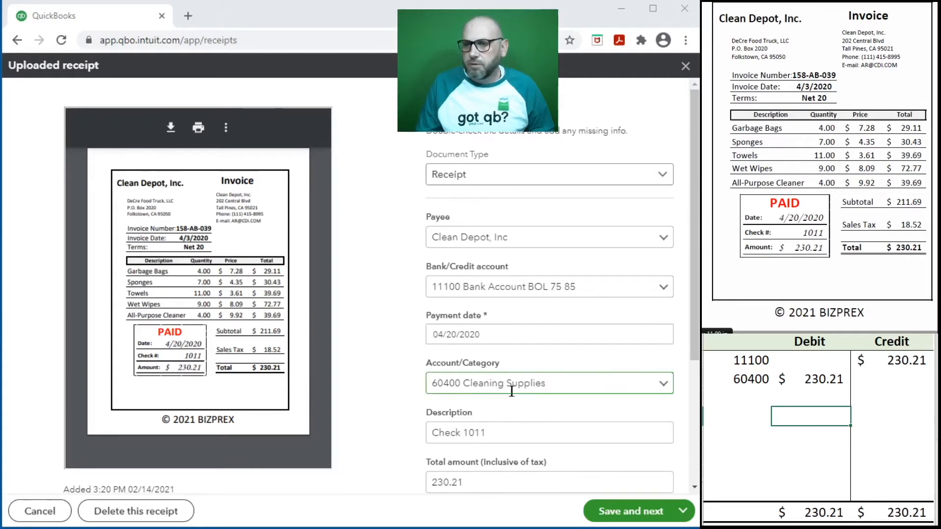
Step: Save the Clean Depot receipt and create a new expense from it
{"action": "left_click", "coordinate": [637, 512]}
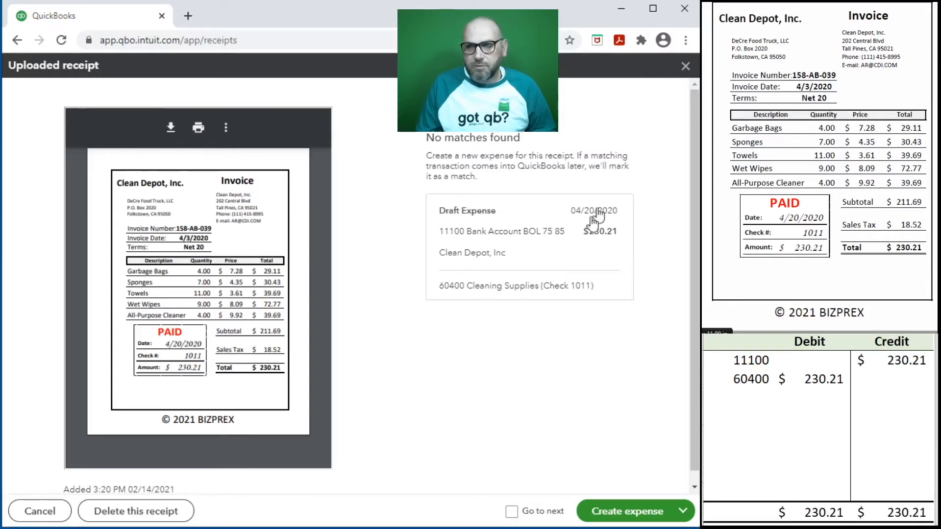
{"action": "left_click", "coordinate": [624, 512]}
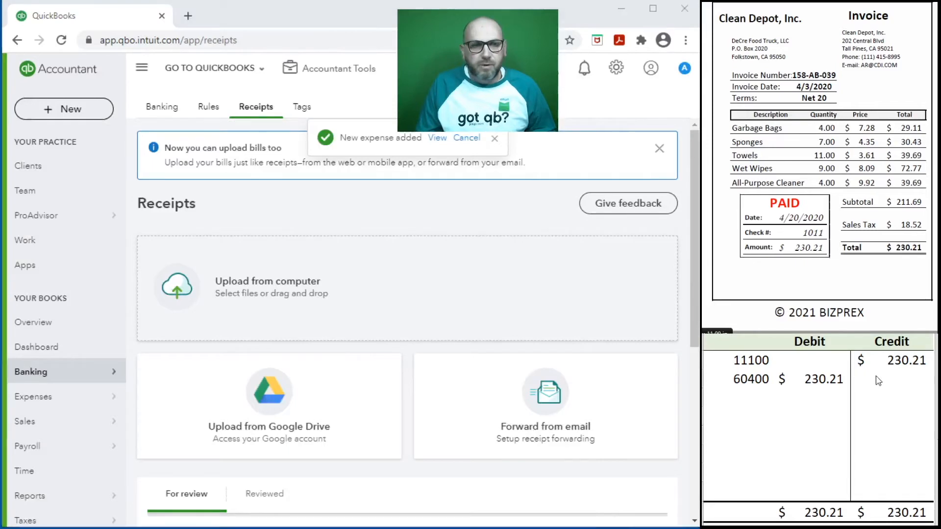
Step: Clear the Clean Depot entries from the debit/credit table and bring up the Soft Drinks 2U invoice
{"action": "left_click_drag", "start_coordinate": [885, 379], "coordinate": [754, 362]}
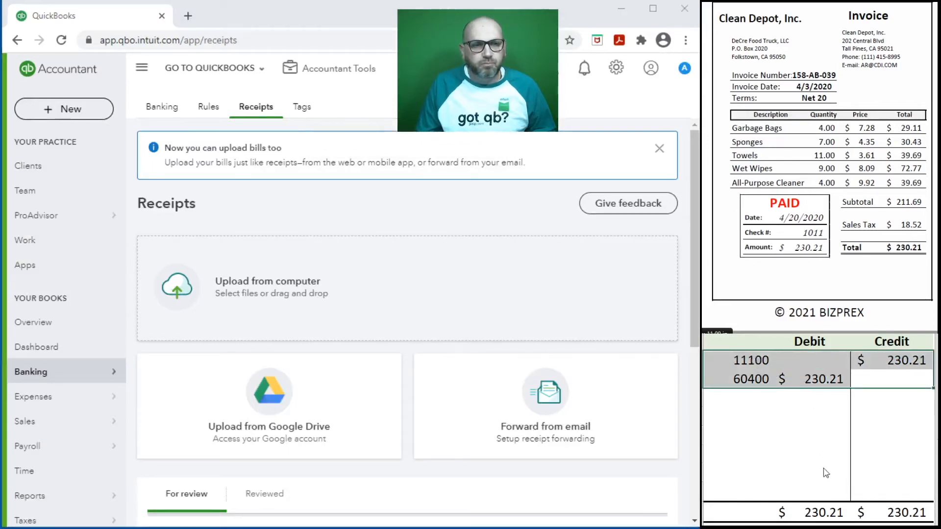
{"action": "key", "text": "Delete"}
{"action": "scroll", "coordinate": [852, 167], "scroll_direction": "down", "scroll_amount": 5}
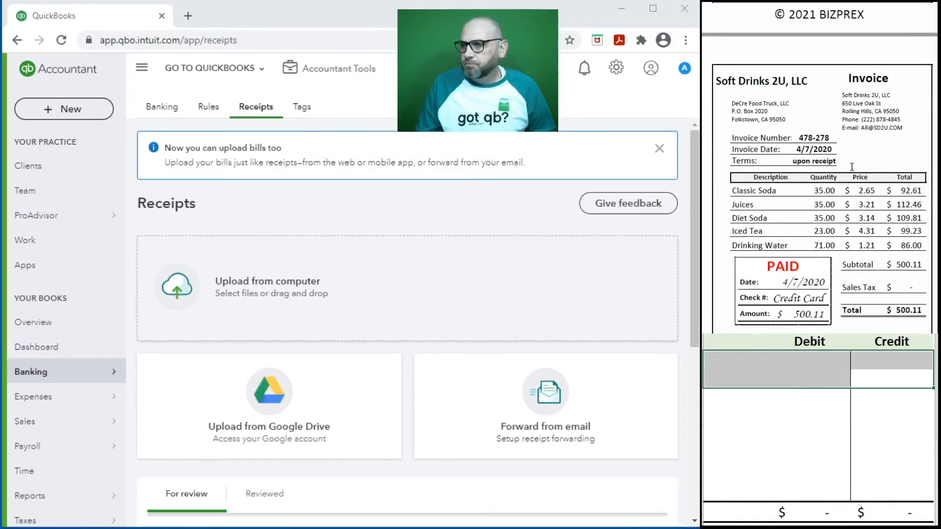
{"action": "scroll", "coordinate": [852, 167], "scroll_direction": "down", "scroll_amount": 1}
{"action": "scroll", "coordinate": [852, 167], "scroll_direction": "down", "scroll_amount": 1}
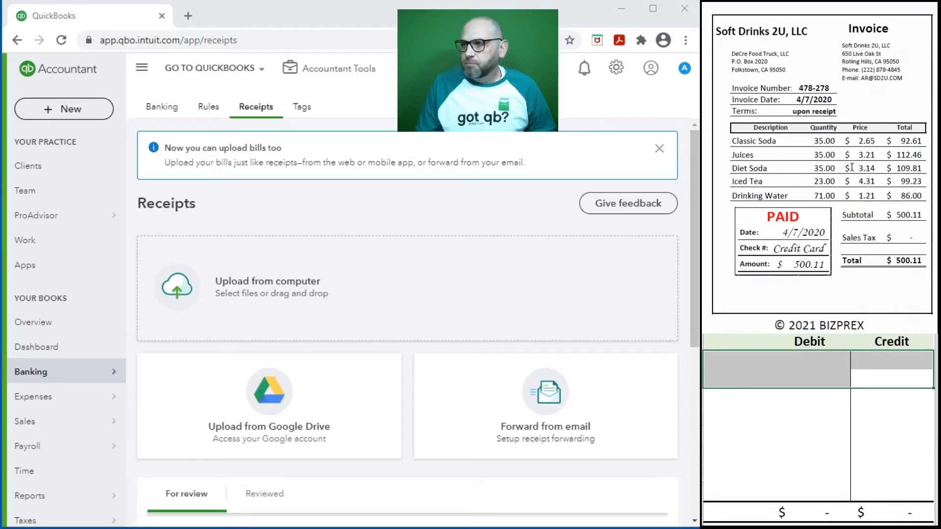
{"action": "key", "text": "Right"}
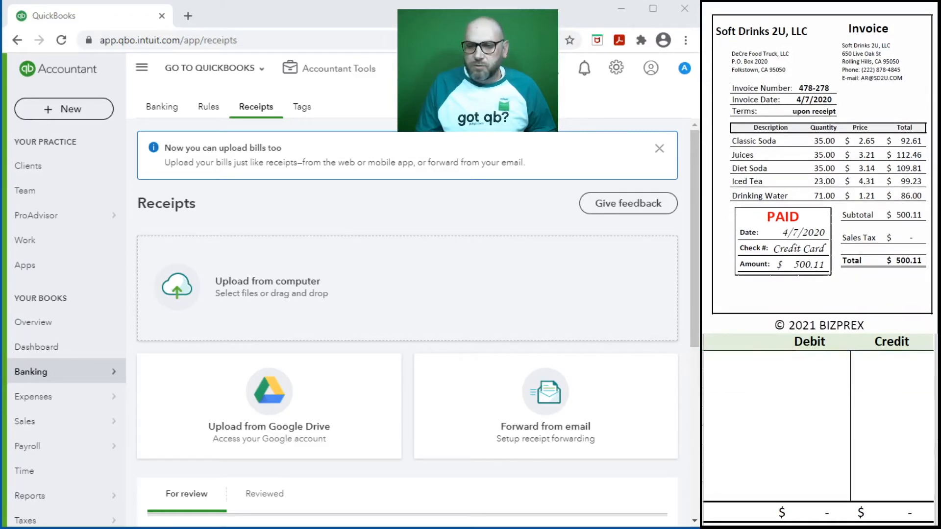
Step: Upload the Soft Drinks 2U invoice file from the computer as a receipt and check the review list for it
{"action": "left_click_drag", "start_coordinate": [274, 402], "coordinate": [244, 326]}
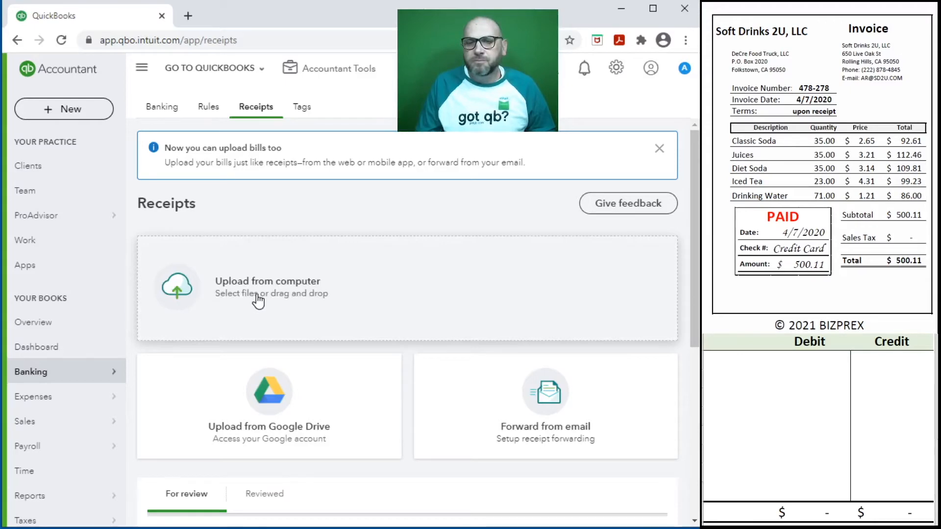
{"action": "scroll", "coordinate": [264, 319], "scroll_direction": "down", "scroll_amount": 3}
{"action": "scroll", "coordinate": [257, 314], "scroll_direction": "down", "scroll_amount": 4}
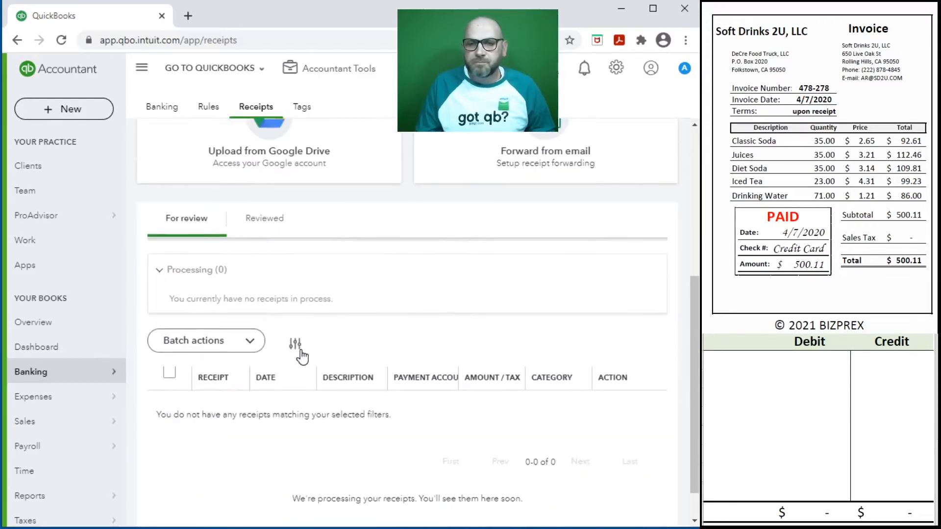
{"action": "scroll", "coordinate": [301, 270], "scroll_direction": "up", "scroll_amount": 3}
{"action": "scroll", "coordinate": [311, 274], "scroll_direction": "down", "scroll_amount": 3}
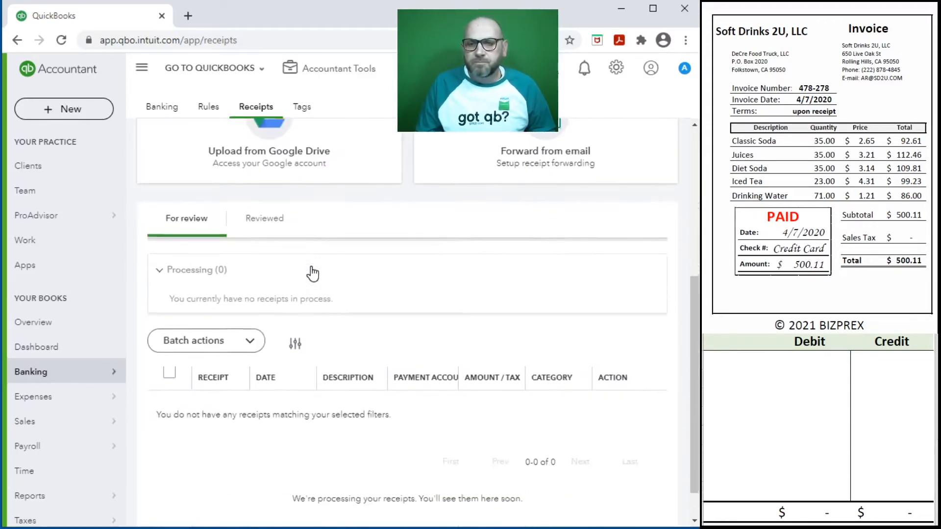
{"action": "scroll", "coordinate": [311, 271], "scroll_direction": "up", "scroll_amount": 6}
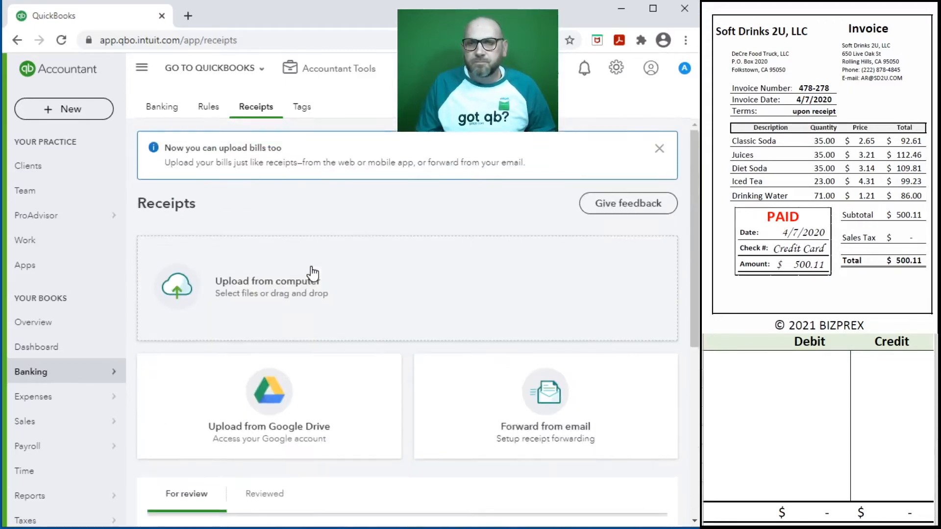
Step: Reload the receipts page and open the 04/07/2020 soft drinks receipt for review
{"action": "left_click", "coordinate": [61, 39]}
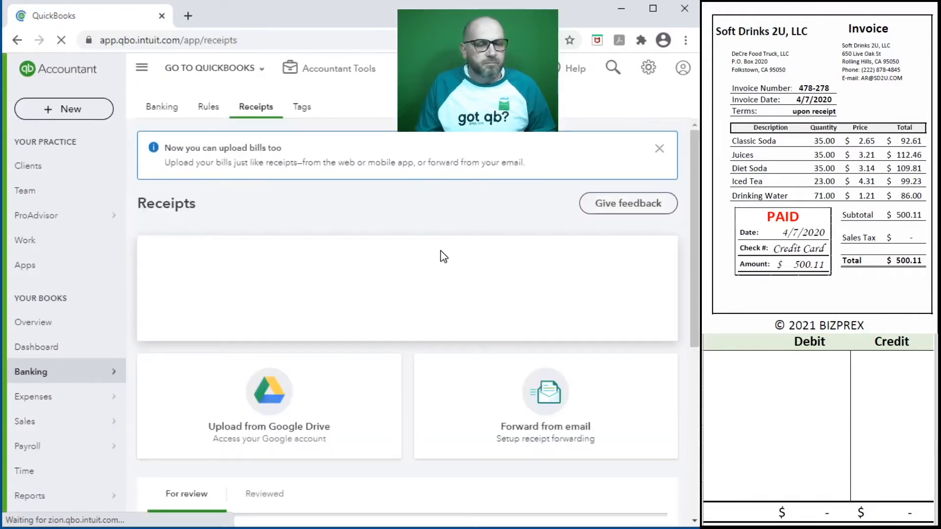
{"action": "scroll", "coordinate": [446, 259], "scroll_direction": "down", "scroll_amount": 5}
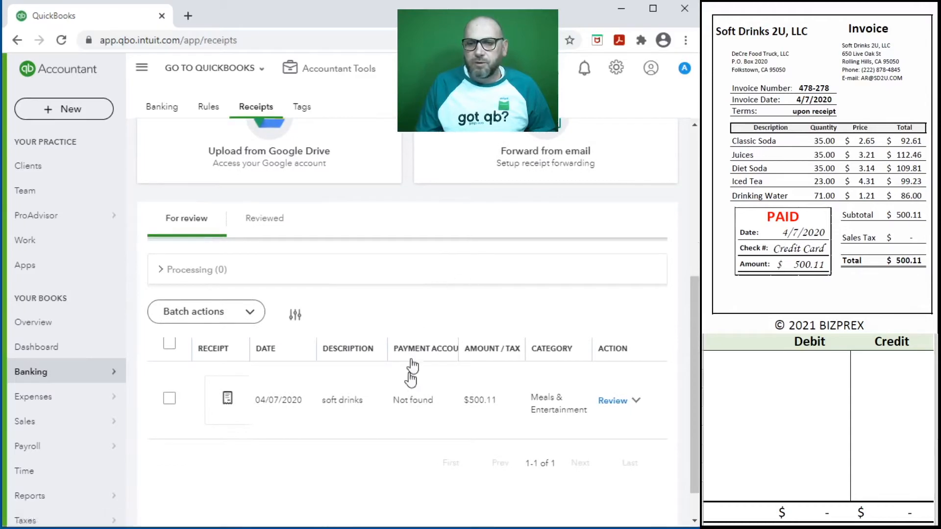
{"action": "left_click", "coordinate": [469, 407]}
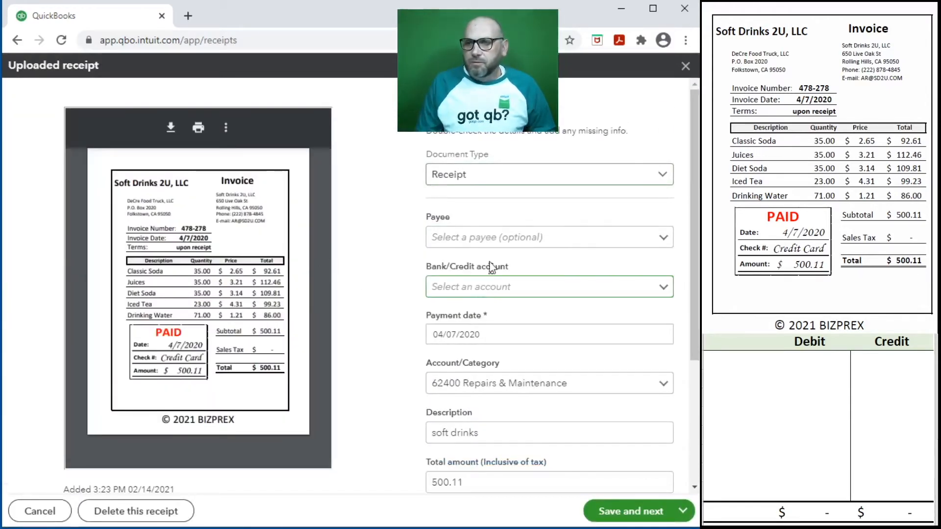
Step: Set the receipt's payee to Soft Drinks 2U, LLC and its bank/credit account to the 21100 Credit Card
{"action": "left_click", "coordinate": [475, 238]}
{"action": "type", "text": "Soft"}
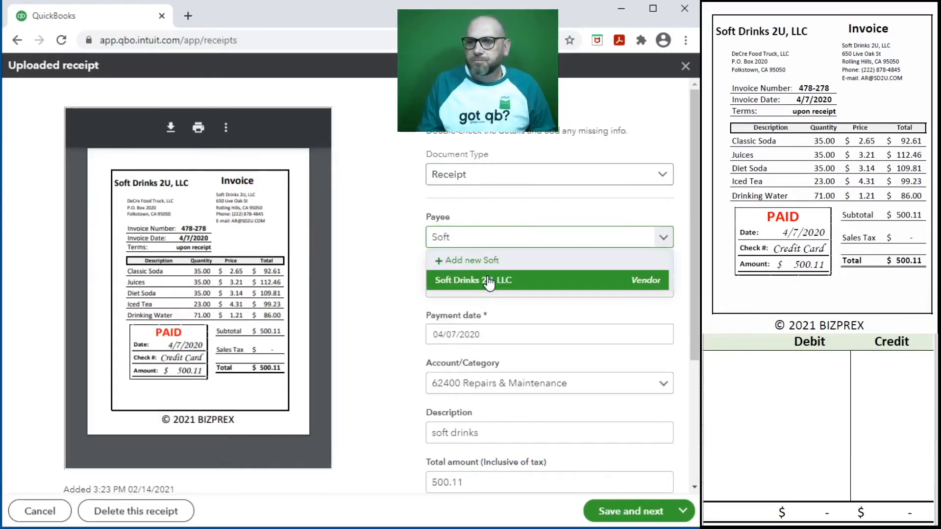
{"action": "left_click", "coordinate": [486, 280]}
{"action": "left_click", "coordinate": [495, 287]}
{"action": "type", "text": "cred"}
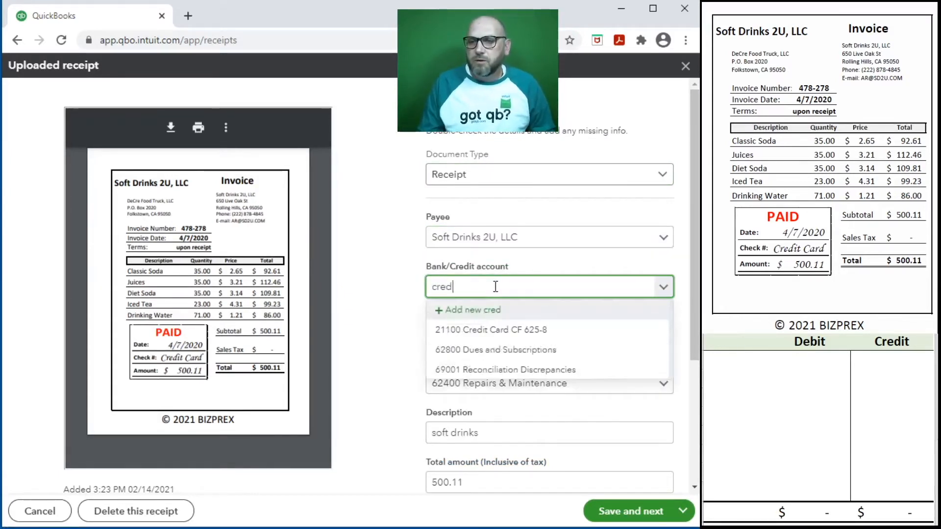
{"action": "left_click", "coordinate": [516, 327]}
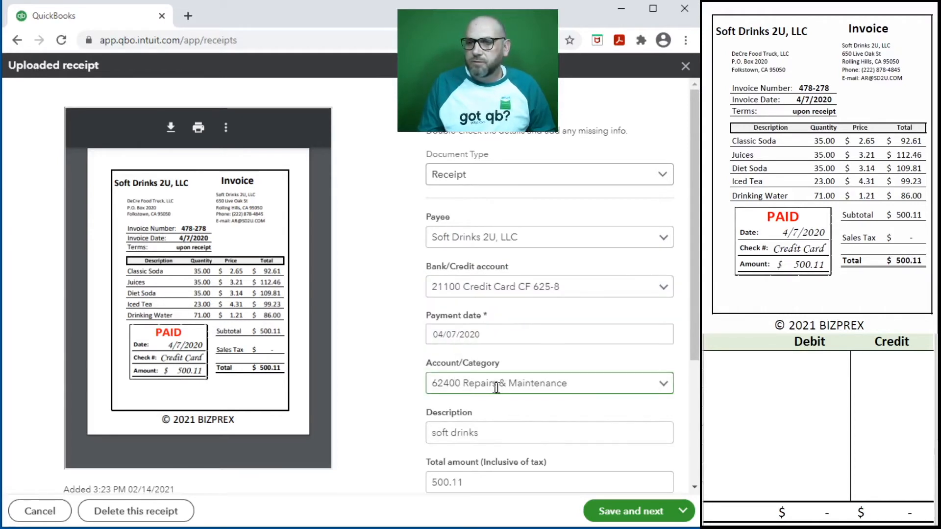
Step: Change the receipt's account/category to 60300 Drink Purchases / Supplies
{"action": "left_click_drag", "start_coordinate": [568, 383], "coordinate": [353, 384]}
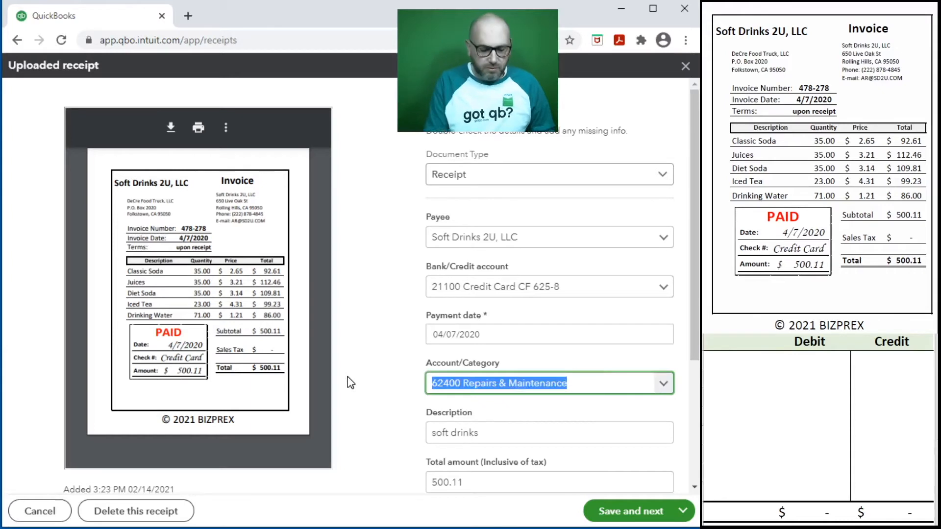
{"action": "type", "text": "dri"}
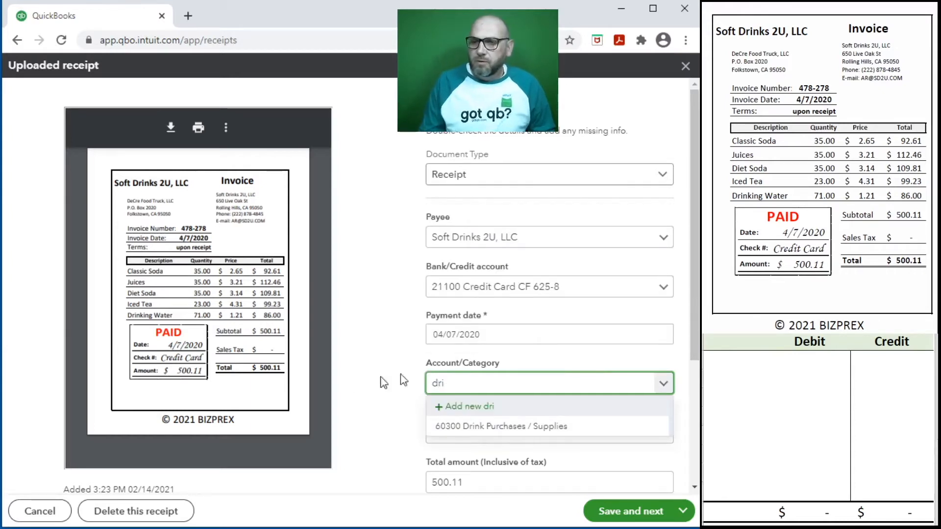
{"action": "left_click", "coordinate": [523, 426]}
Step: Replace the Soft Drinks 2U receipt's description with its invoice number and copy that number into the memo
{"action": "left_click_drag", "start_coordinate": [522, 434], "coordinate": [351, 409]}
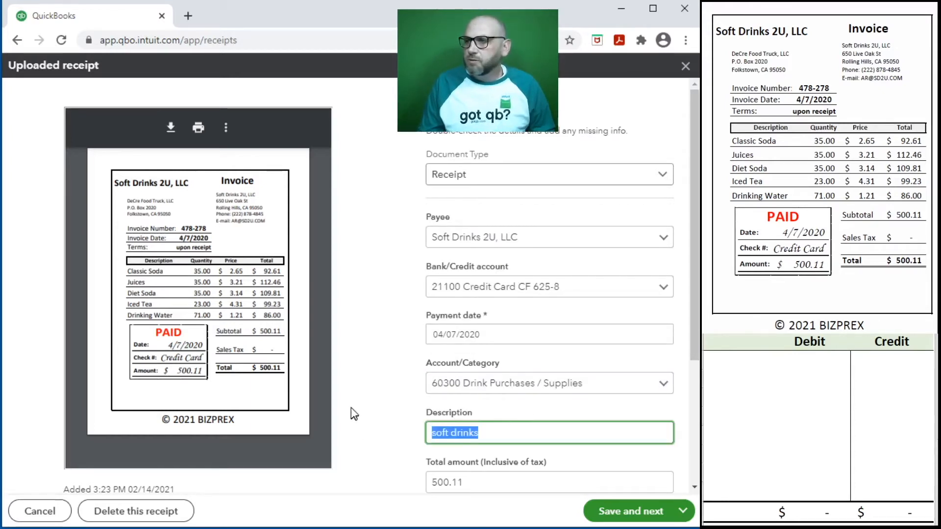
{"action": "type", "text": "47"}
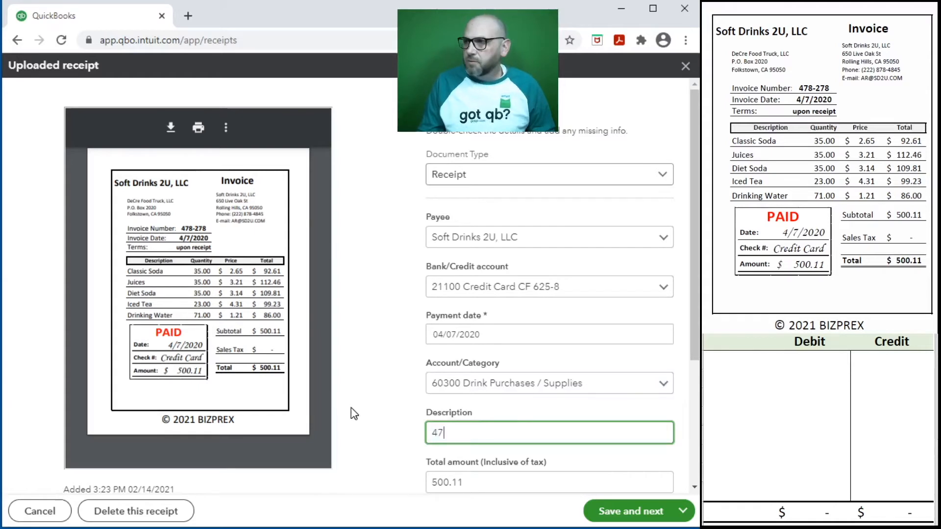
{"action": "type", "text": "8-278"}
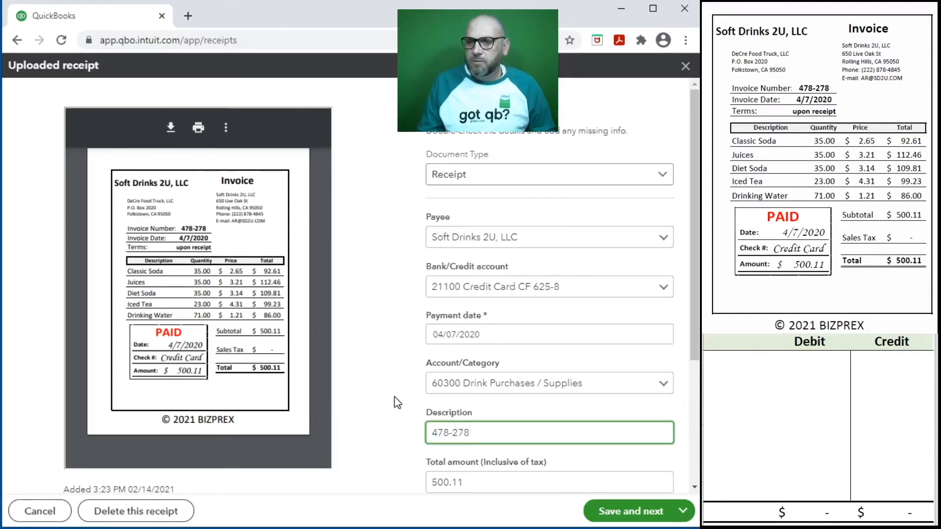
{"action": "scroll", "coordinate": [397, 400], "scroll_direction": "down", "scroll_amount": 3}
{"action": "triple_click", "coordinate": [483, 300]}
{"action": "key", "text": "ctrl+c"}
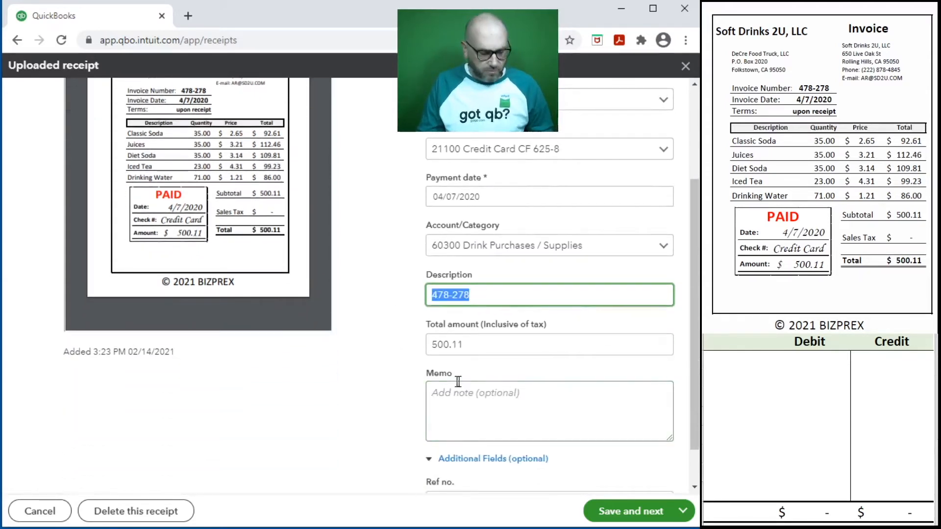
{"action": "left_click", "coordinate": [501, 407]}
{"action": "key", "text": "ctrl+v"}
{"action": "left_click", "coordinate": [304, 396]}
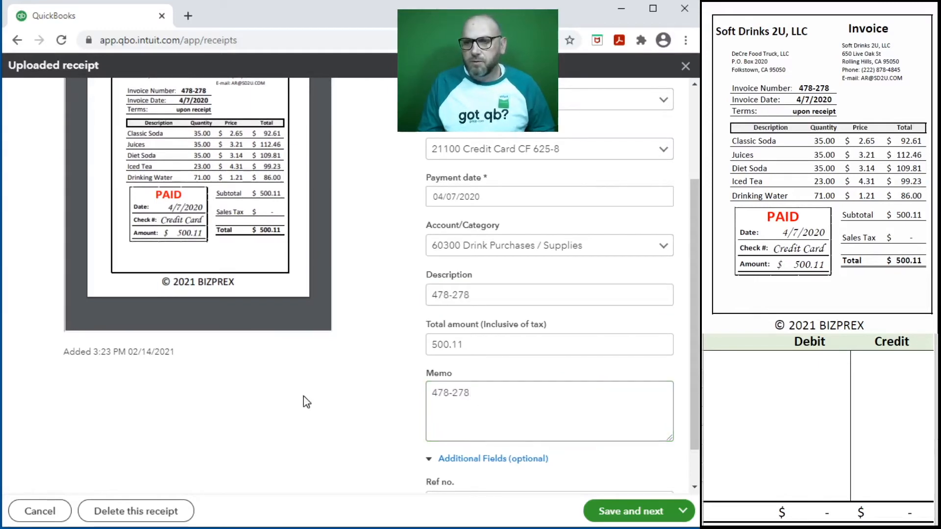
Step: Record the Soft Drinks 2U invoice's debit entry in the worksheet as account 60300 for 500.11
{"action": "scroll", "coordinate": [310, 407], "scroll_direction": "up", "scroll_amount": 3}
{"action": "left_click", "coordinate": [739, 363]}
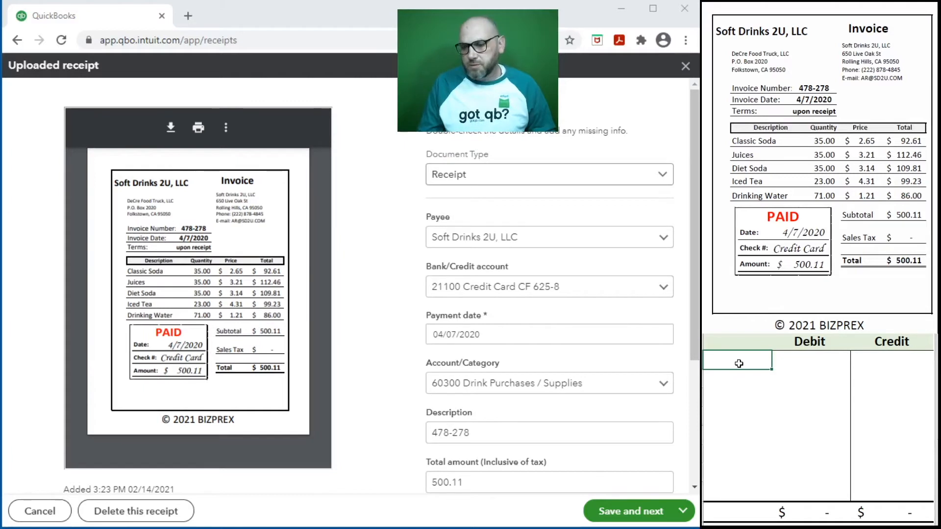
{"action": "type", "text": "60300"}
{"action": "key", "text": "Tab"}
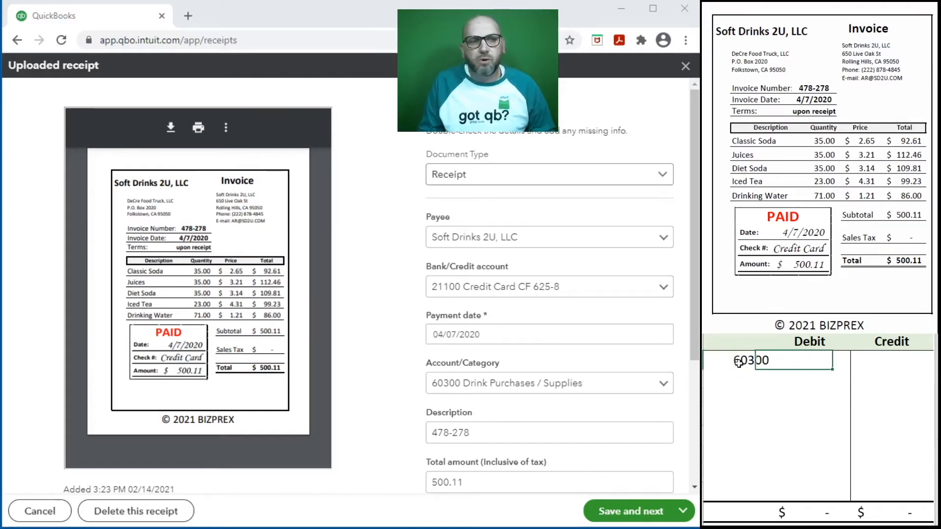
{"action": "type", "text": "500.11"}
{"action": "key", "text": "Return"}
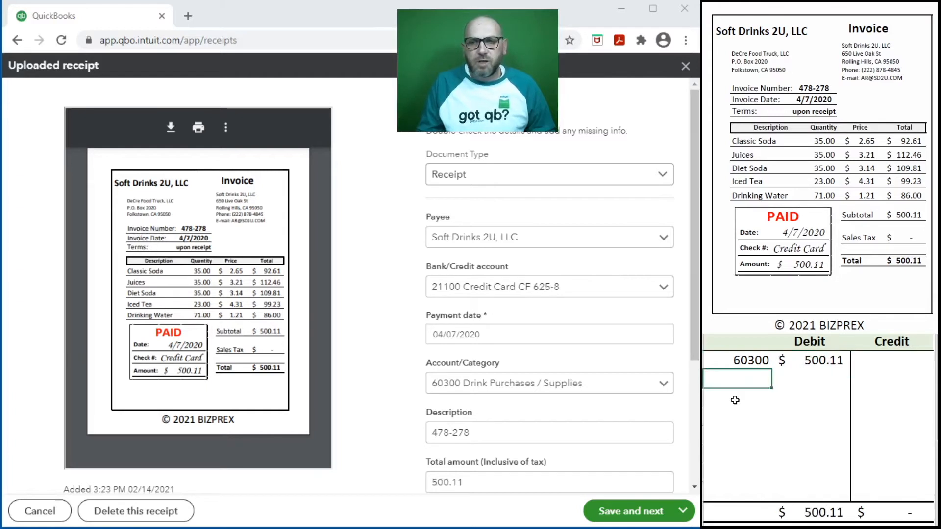
Step: Add the balancing credit entry on the following worksheet row as account 21100 for 500.11
{"action": "type", "text": "21100"}
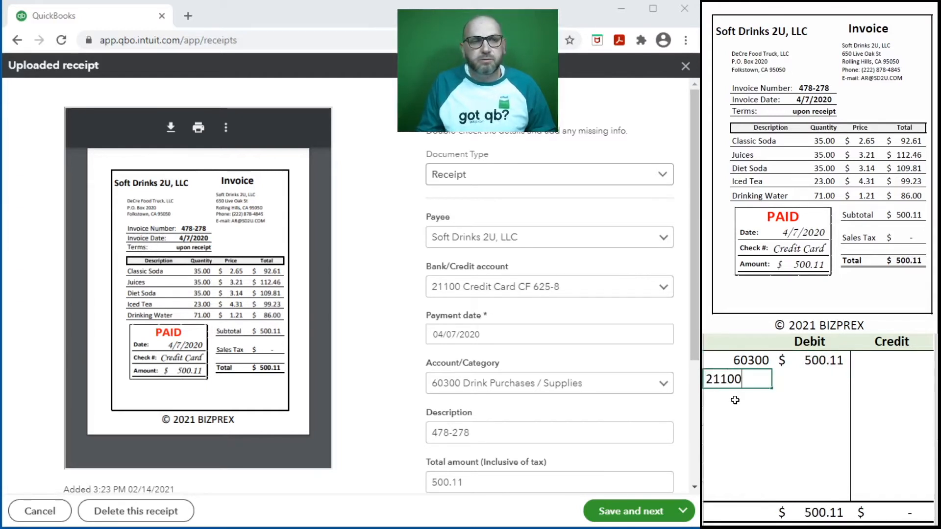
{"action": "key", "text": "Tab"}
{"action": "key", "text": "Tab"}
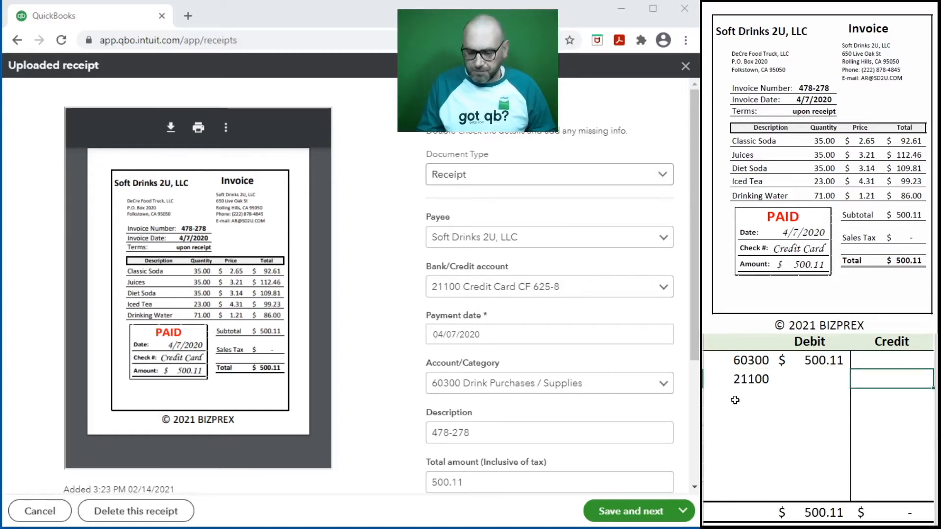
{"action": "type", "text": "500.11"}
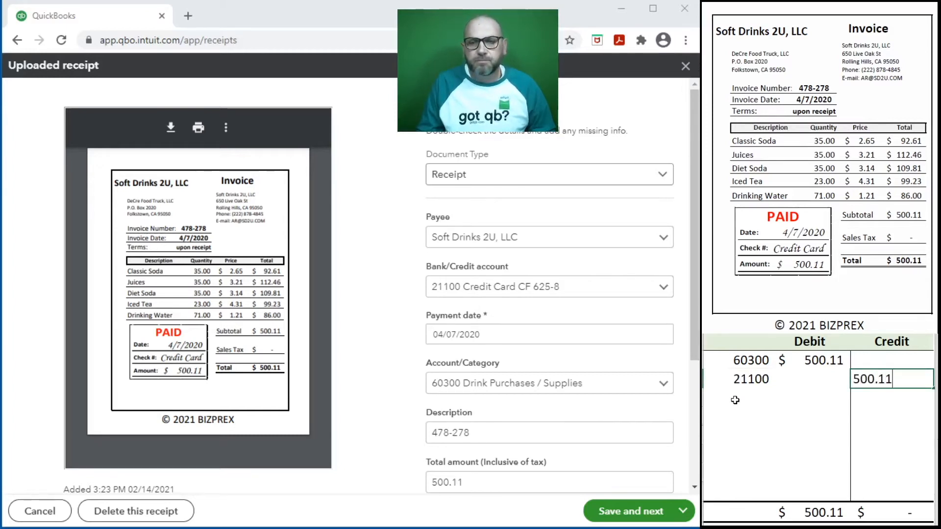
{"action": "key", "text": "Return"}
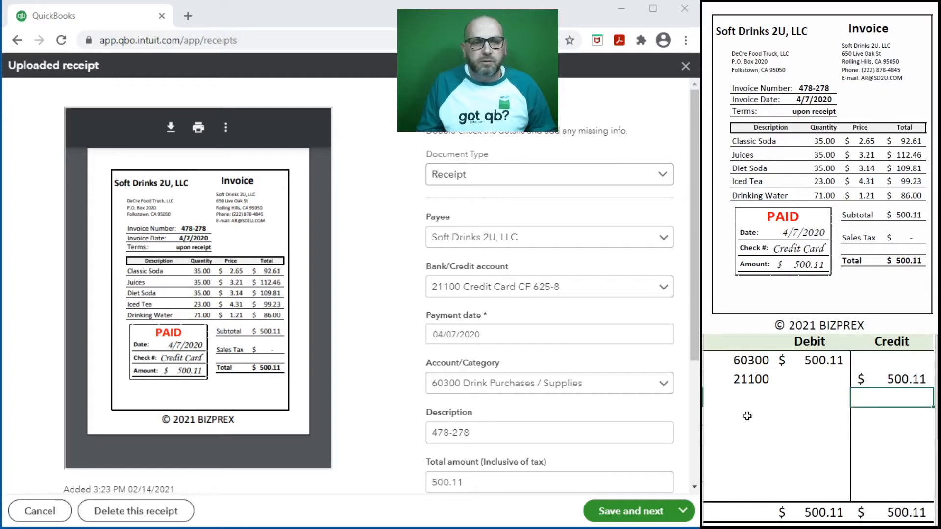
Step: Check the Soft Drinks 2U receipt's amount, description and bank/credit account, then save it and create the expense
{"action": "scroll", "coordinate": [468, 459], "scroll_direction": "down", "scroll_amount": 1}
{"action": "left_click", "coordinate": [447, 421]}
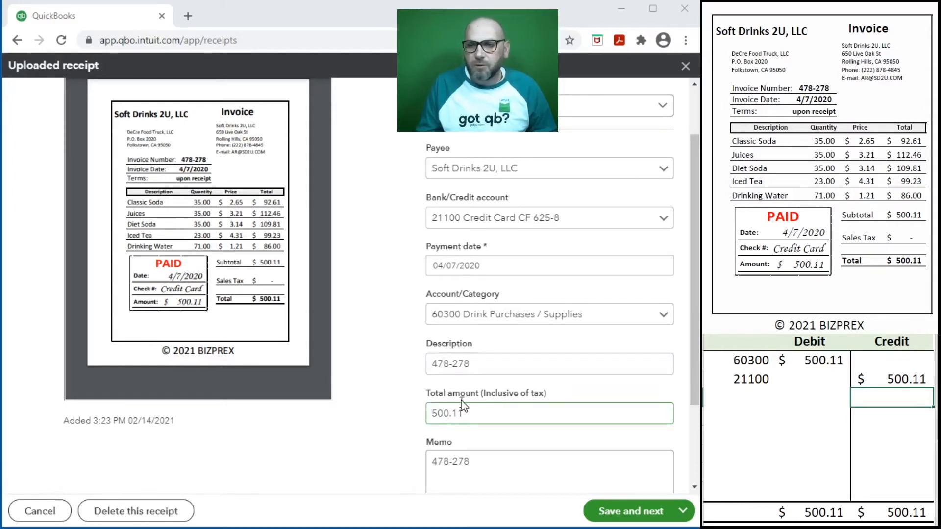
{"action": "left_click", "coordinate": [528, 392]}
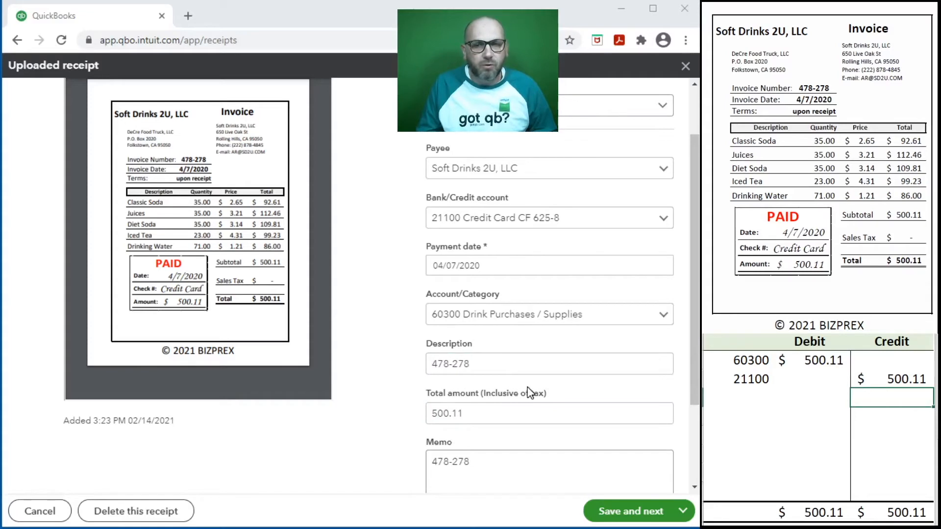
{"action": "left_click", "coordinate": [473, 370]}
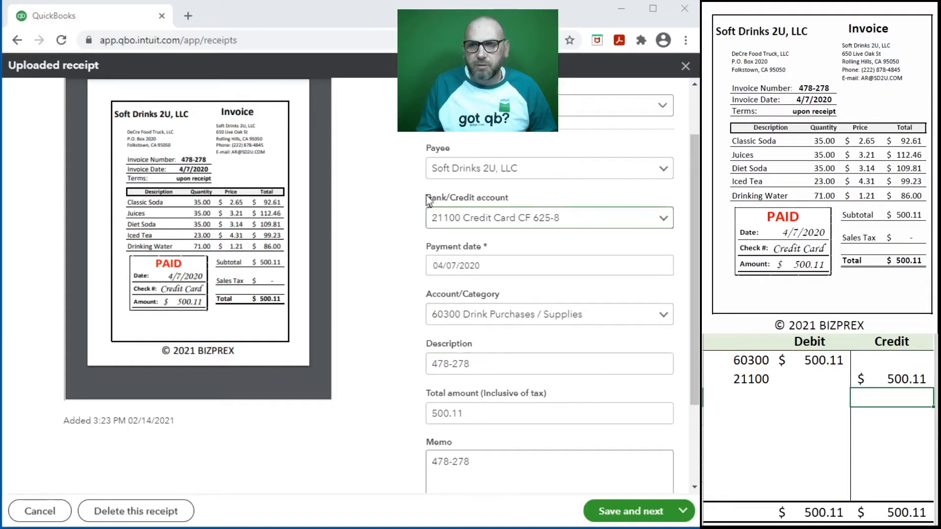
{"action": "left_click", "coordinate": [474, 223]}
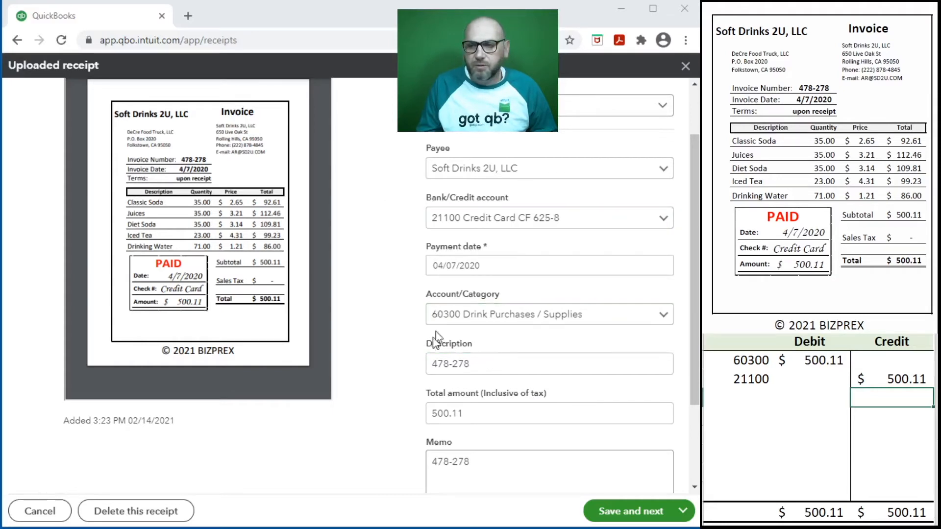
{"action": "left_click", "coordinate": [652, 511]}
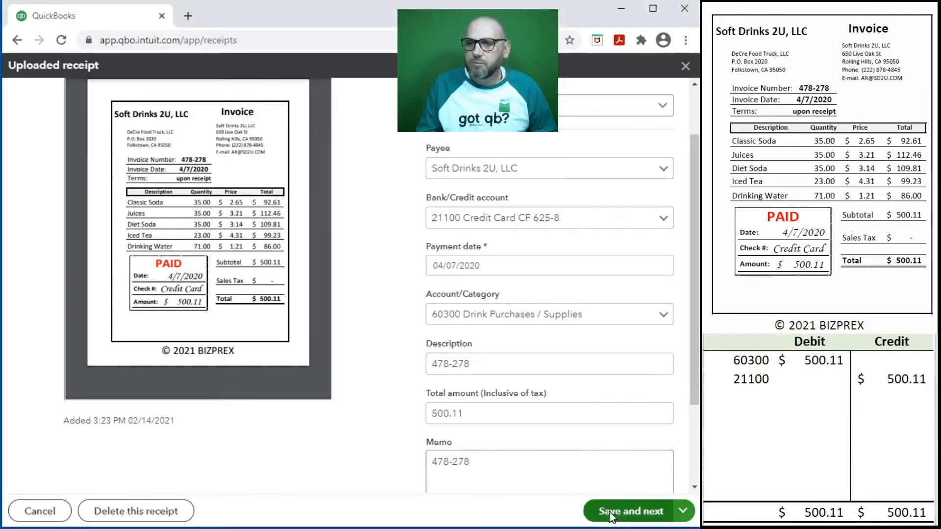
{"action": "left_click", "coordinate": [620, 515]}
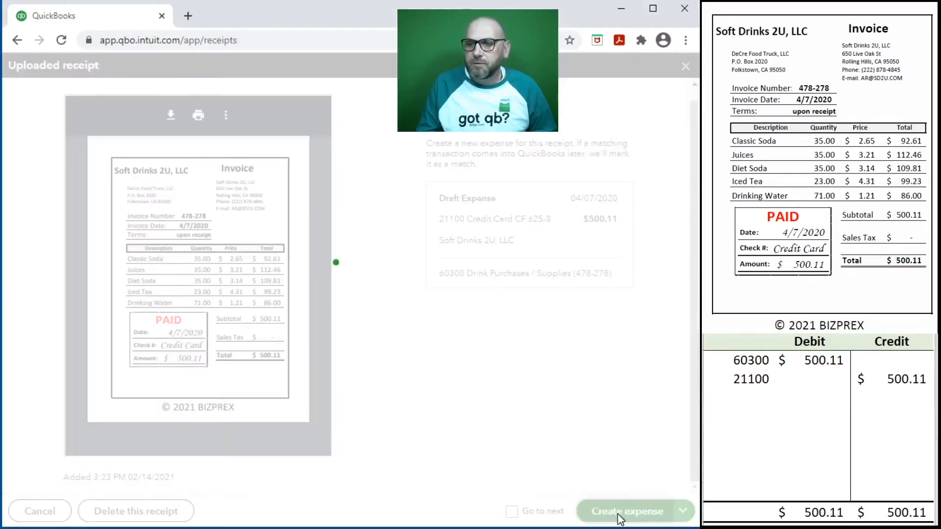
Step: Clear the soft drinks debit and credit entries from the worksheet
{"action": "left_click", "coordinate": [802, 402]}
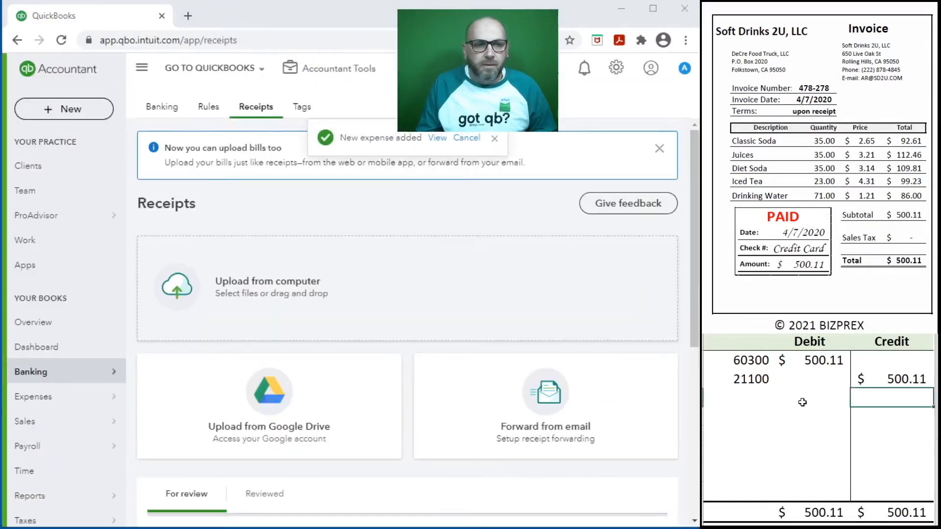
{"action": "left_click_drag", "start_coordinate": [884, 399], "coordinate": [749, 364]}
{"action": "key", "text": "Delete"}
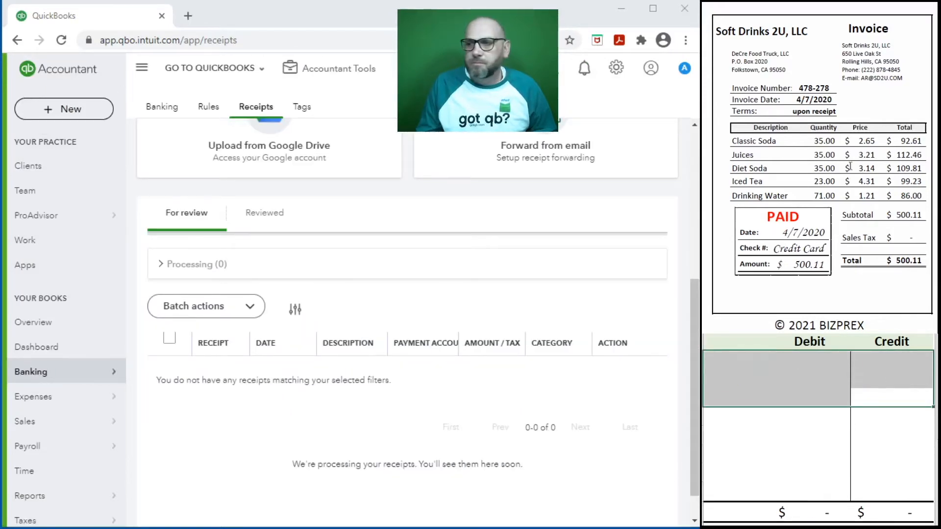
Step: Bring up the paid Utilities 2GO, Inc invoice and upload its file from the computer as a receipt
{"action": "scroll", "coordinate": [816, 192], "scroll_direction": "down", "scroll_amount": 6}
{"action": "scroll", "coordinate": [817, 193], "scroll_direction": "down", "scroll_amount": 2}
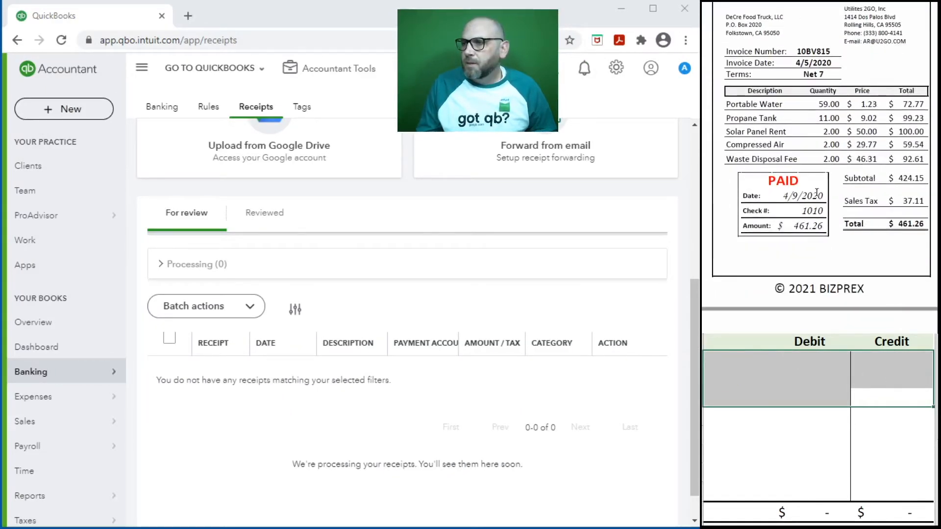
{"action": "scroll", "coordinate": [817, 193], "scroll_direction": "up", "scroll_amount": 1}
{"action": "scroll", "coordinate": [330, 330], "scroll_direction": "up", "scroll_amount": 5}
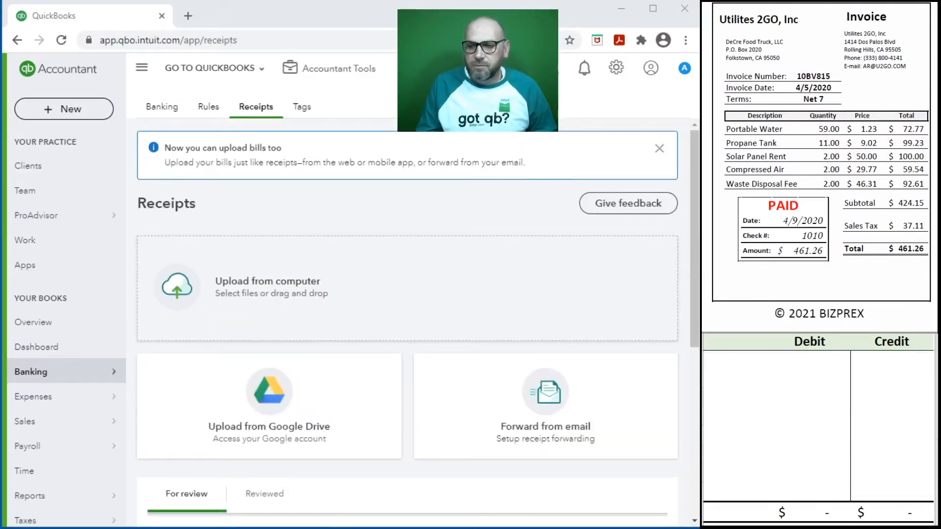
{"action": "left_click_drag", "start_coordinate": [304, 206], "coordinate": [237, 325]}
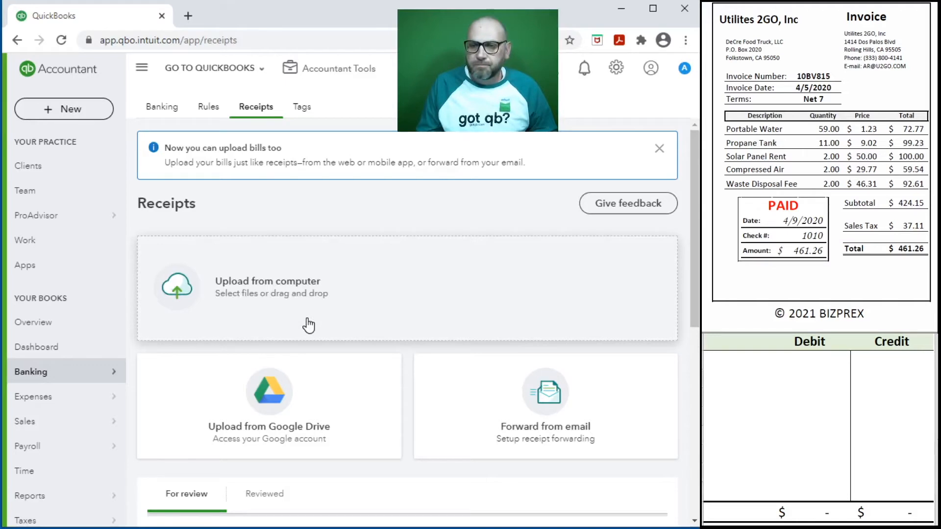
{"action": "scroll", "coordinate": [305, 321], "scroll_direction": "down", "scroll_amount": 4}
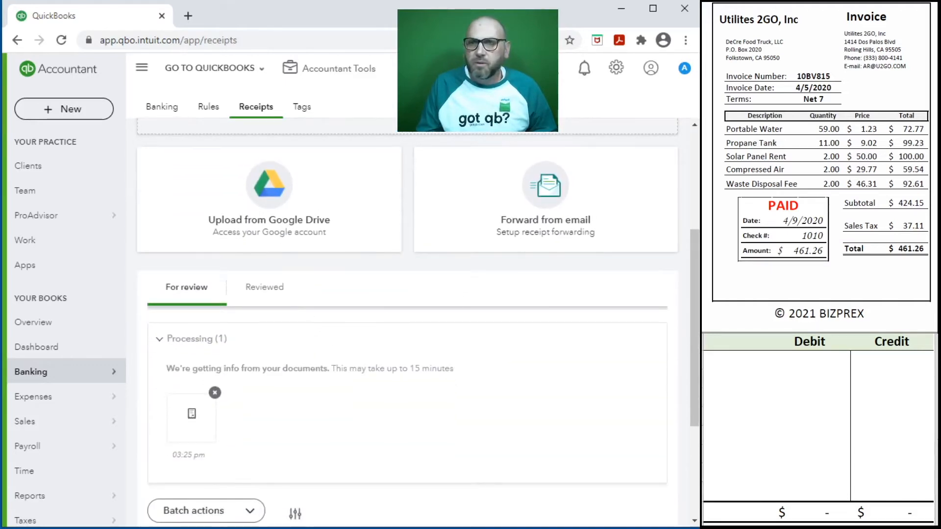
Step: Reload the receipts page and open the 04/05/2020 utilities receipt for review
{"action": "left_click", "coordinate": [62, 40]}
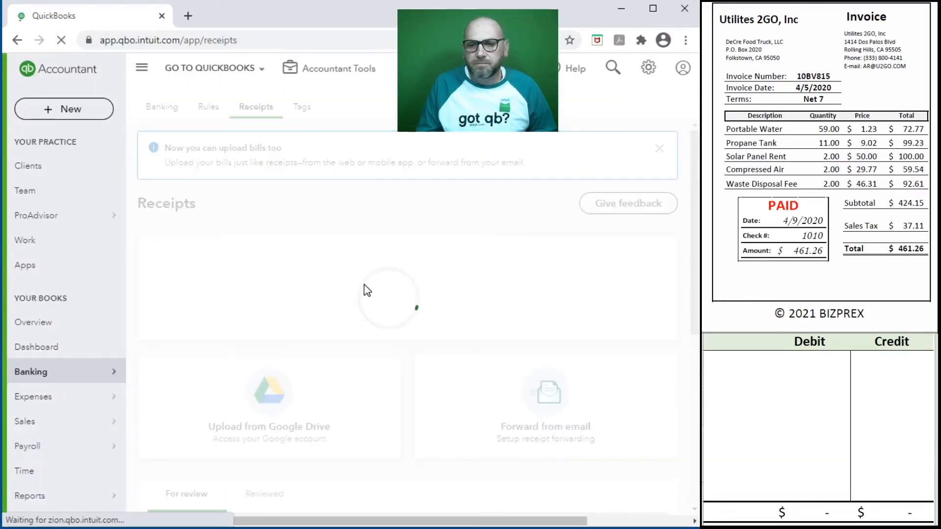
{"action": "scroll", "coordinate": [431, 284], "scroll_direction": "down", "scroll_amount": 5}
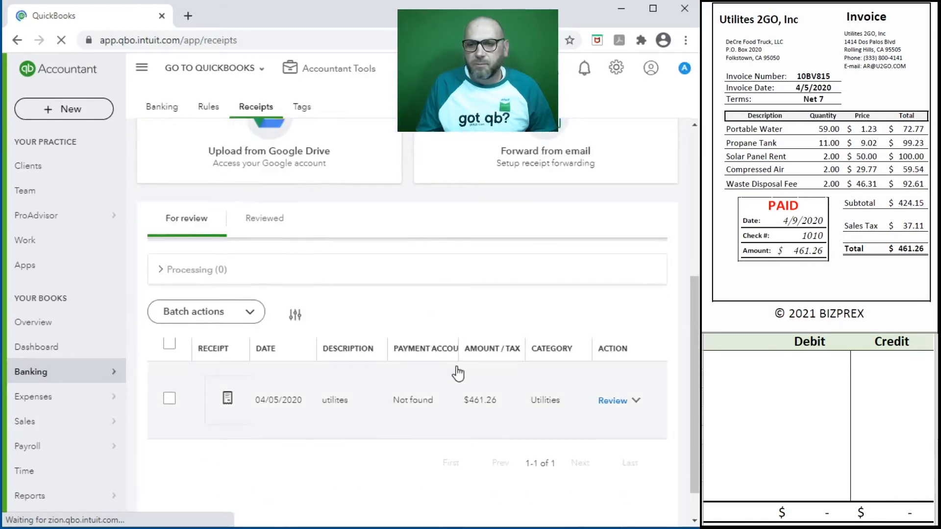
{"action": "left_click", "coordinate": [612, 401]}
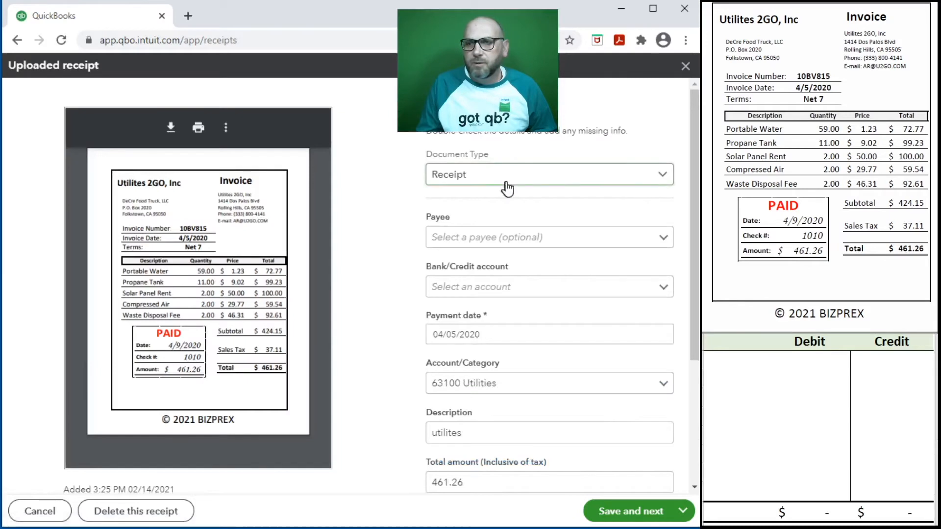
Step: Set the receipt's payee to Utilities 2GO, Inc and its bank/credit account to the 11100 Bank Account
{"action": "left_click", "coordinate": [487, 240]}
{"action": "type", "text": "util"}
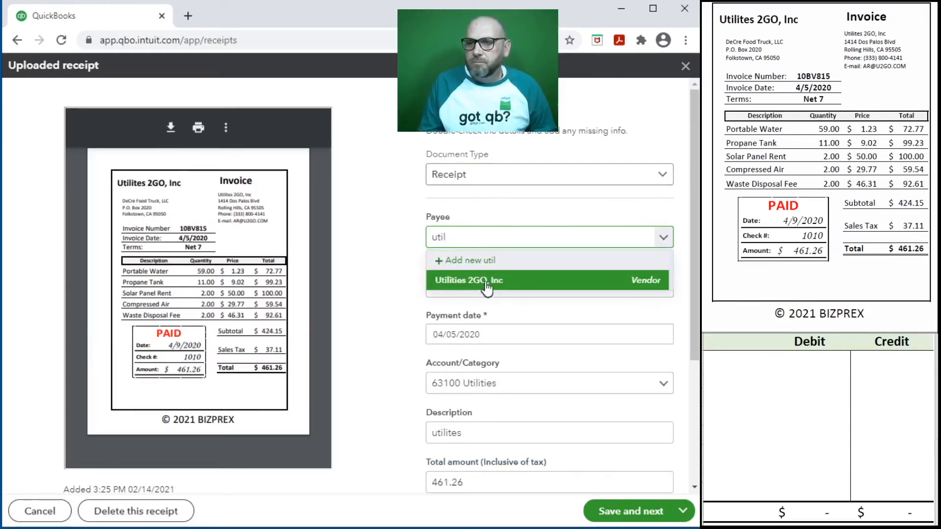
{"action": "left_click", "coordinate": [487, 289]}
{"action": "left_click", "coordinate": [510, 288]}
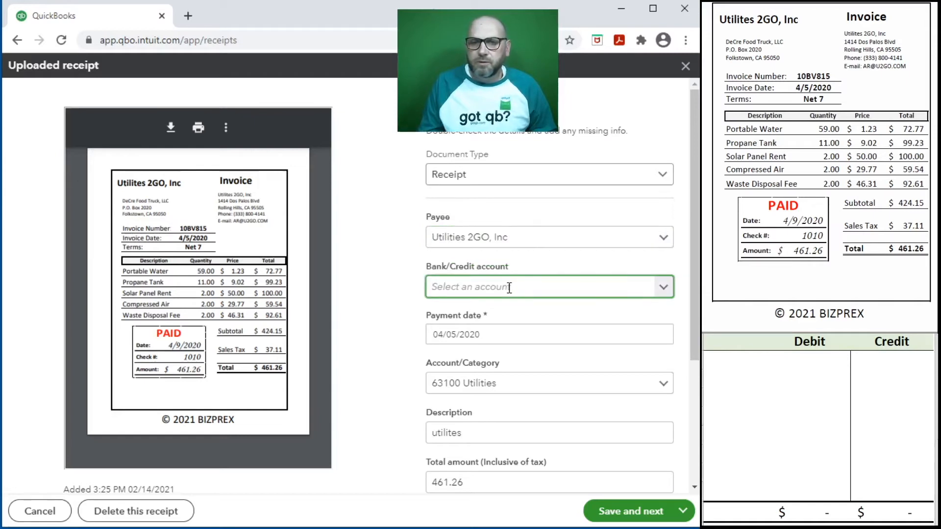
{"action": "type", "text": "bank"}
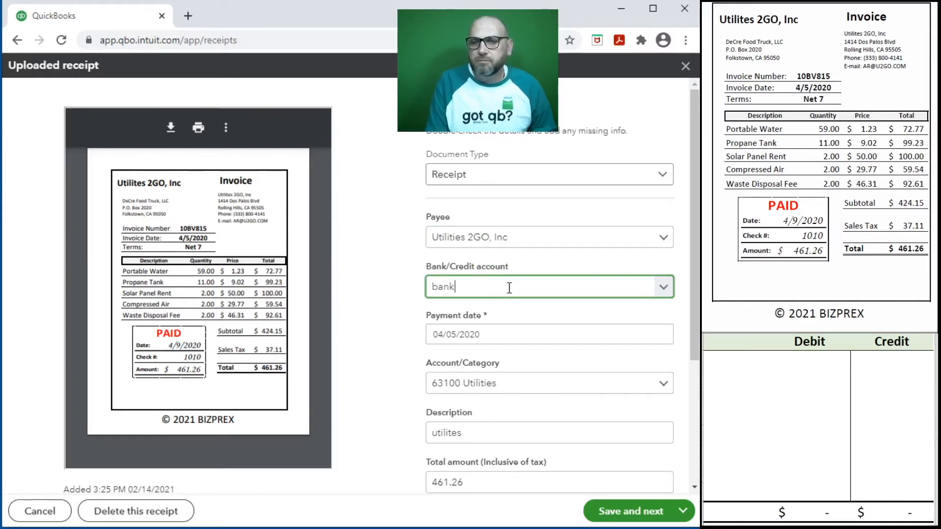
{"action": "left_click", "coordinate": [528, 333]}
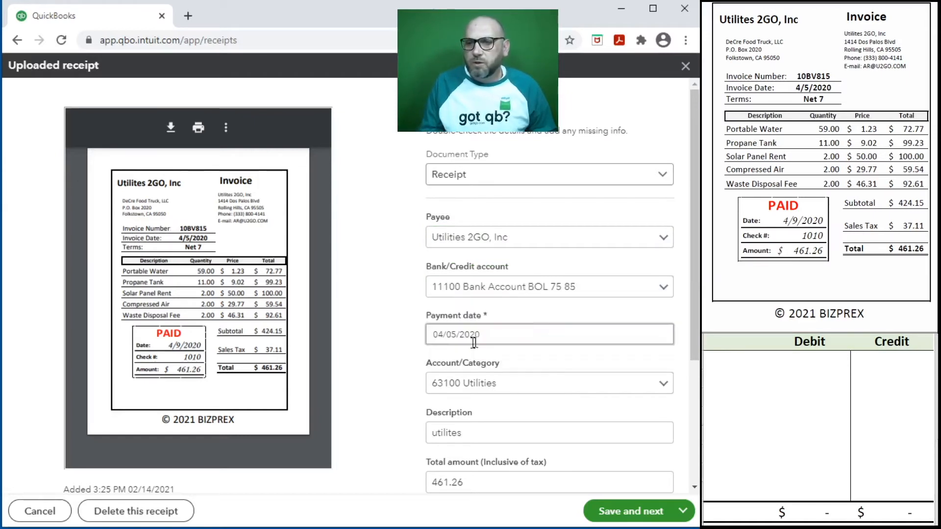
Step: Change the utilities receipt's payment date to 04/09/2020
{"action": "left_click", "coordinate": [451, 338]}
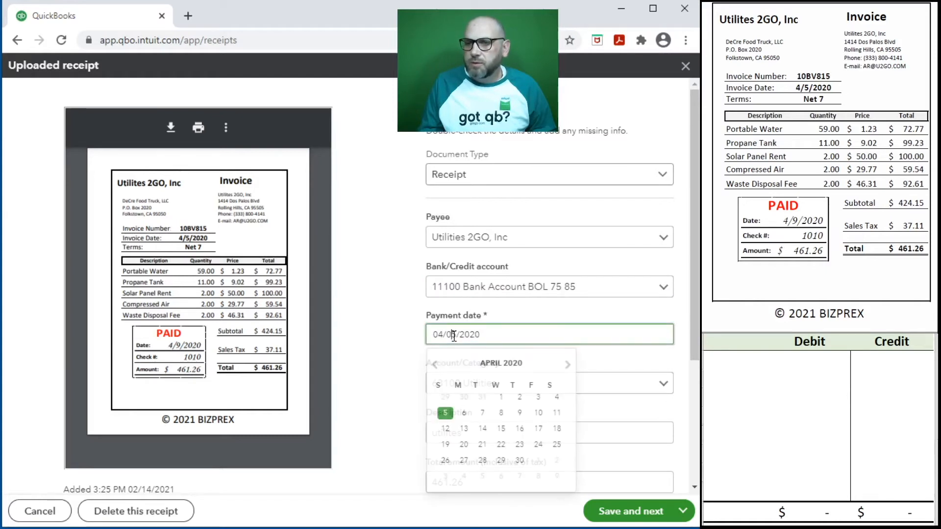
{"action": "left_click", "coordinate": [520, 415]}
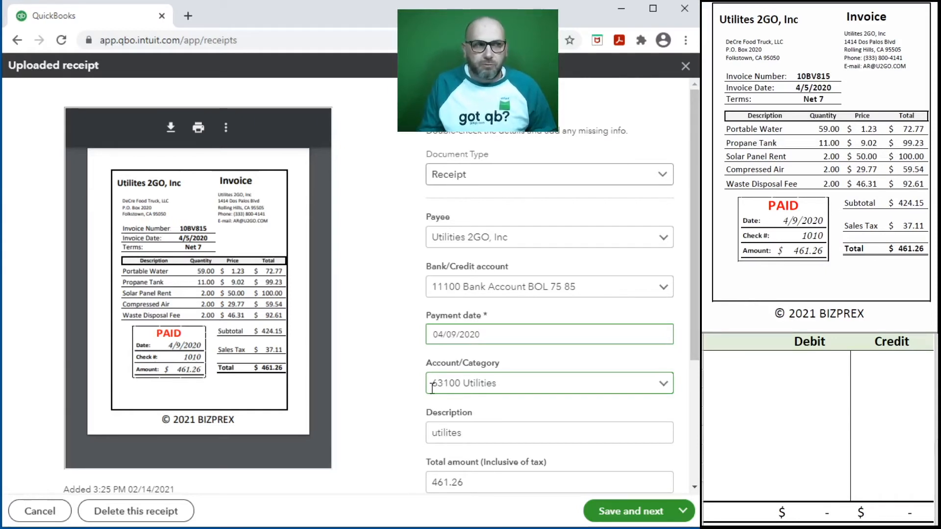
{"action": "left_click", "coordinate": [457, 416]}
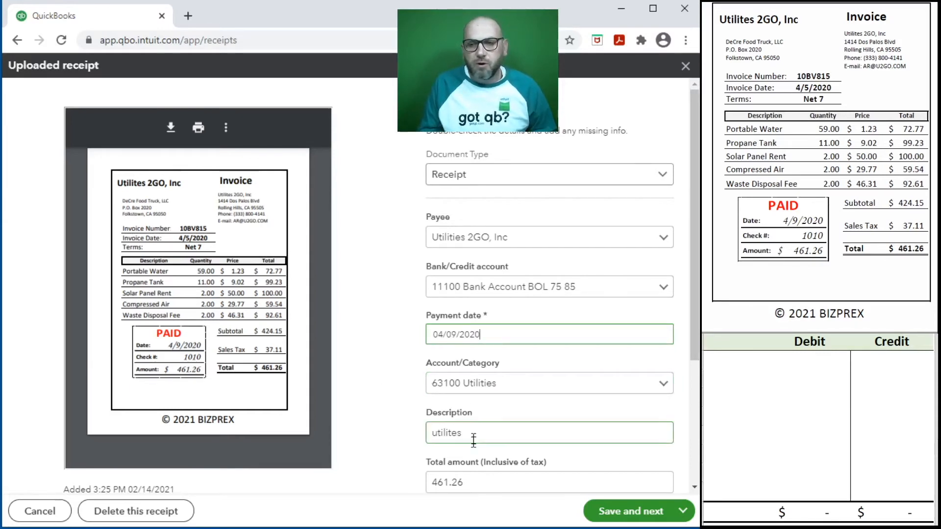
Step: Replace the utilities receipt's description with its invoice number and copy that number into the memo
{"action": "left_click_drag", "start_coordinate": [475, 434], "coordinate": [374, 431]}
{"action": "type", "text": "10BV815"}
{"action": "left_click", "coordinate": [369, 425]}
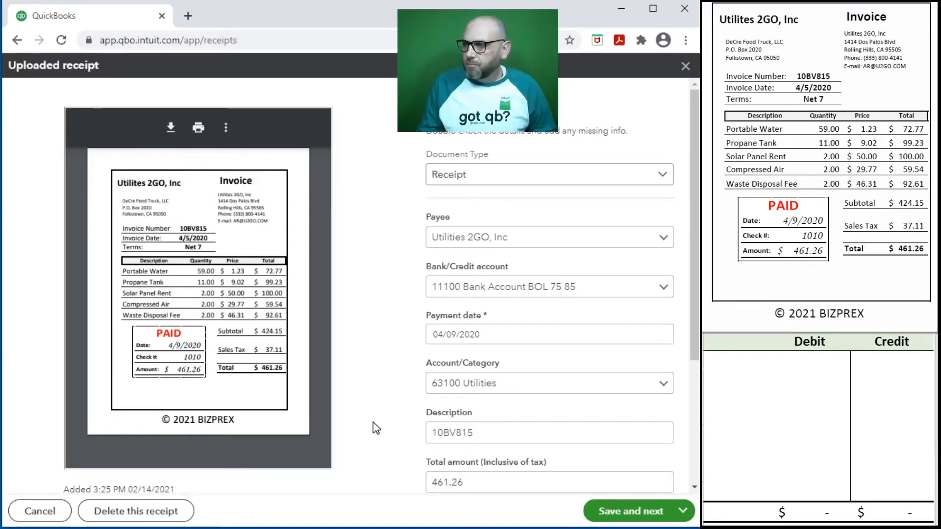
{"action": "scroll", "coordinate": [372, 428], "scroll_direction": "down", "scroll_amount": 4}
{"action": "left_click_drag", "start_coordinate": [494, 242], "coordinate": [389, 254]}
{"action": "key", "text": "ctrl+c"}
{"action": "left_click", "coordinate": [522, 387]}
{"action": "key", "text": "ctrl+v"}
{"action": "scroll", "coordinate": [309, 334], "scroll_direction": "up", "scroll_amount": 4}
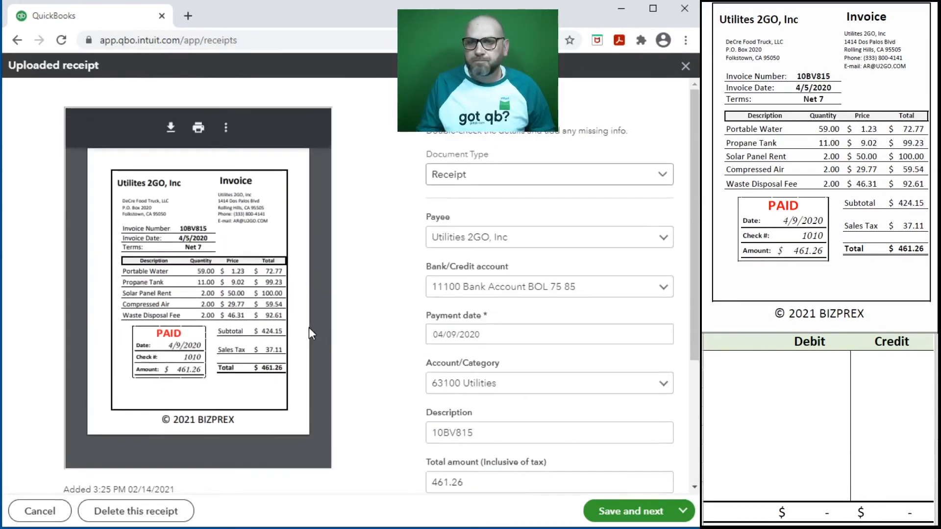
Step: Replace the utilities receipt's description with Check 1010
{"action": "left_click", "coordinate": [722, 361]}
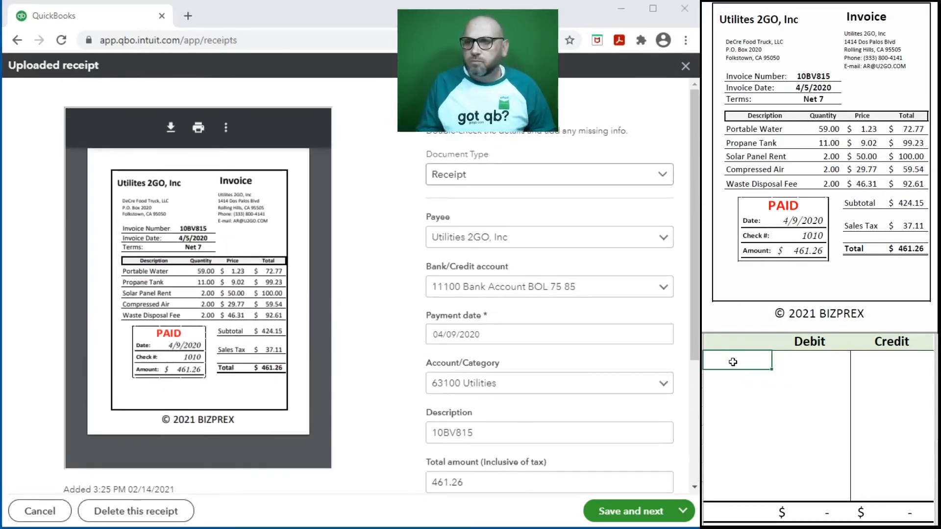
{"action": "left_click", "coordinate": [487, 428]}
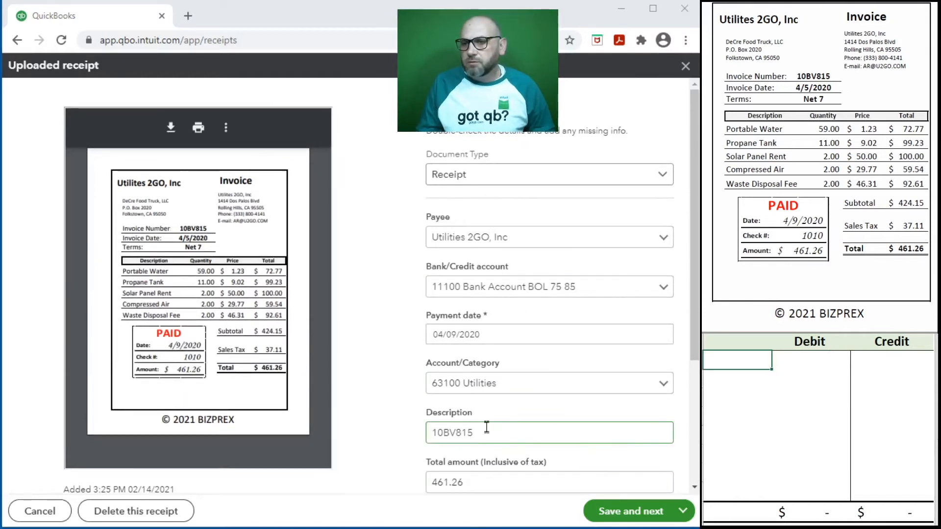
{"action": "left_click_drag", "start_coordinate": [487, 427], "coordinate": [378, 435]}
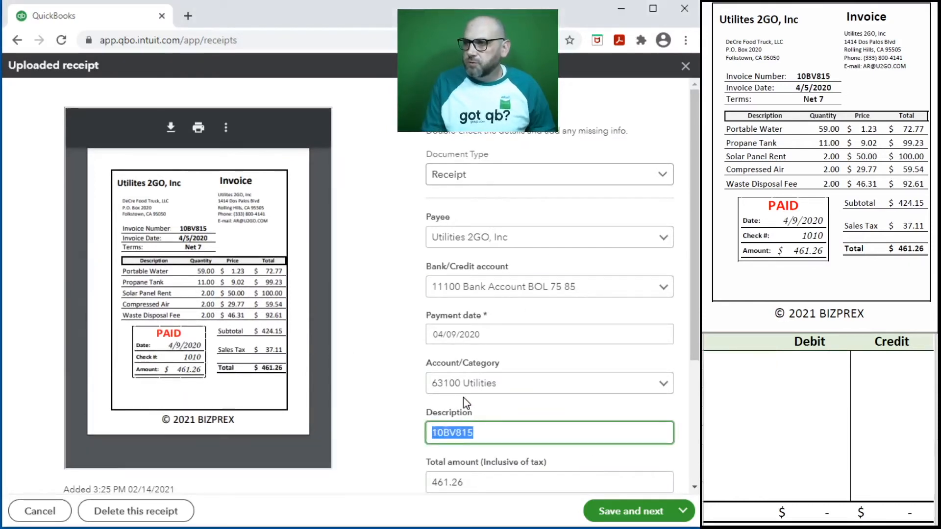
{"action": "type", "text": "Check "}
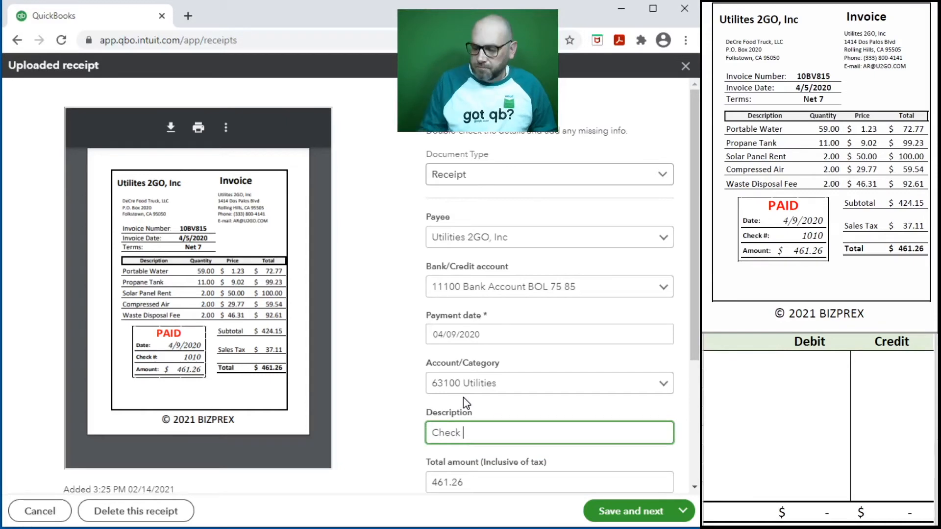
{"action": "type", "text": "1010"}
Step: Append /Check 1010 to the receipt's memo and enter Check 1010 as its reference number
{"action": "left_click_drag", "start_coordinate": [486, 432], "coordinate": [319, 428]}
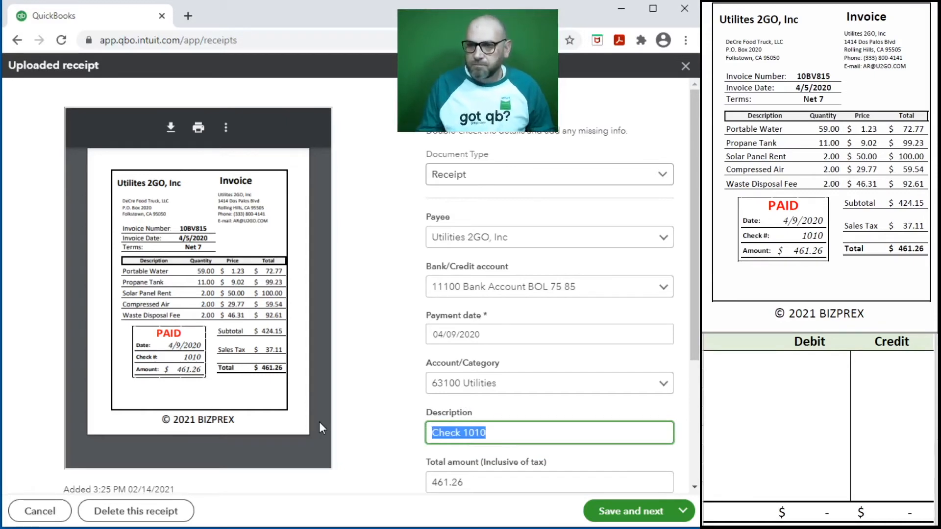
{"action": "scroll", "coordinate": [529, 377], "scroll_direction": "down", "scroll_amount": 4}
{"action": "left_click", "coordinate": [529, 359]}
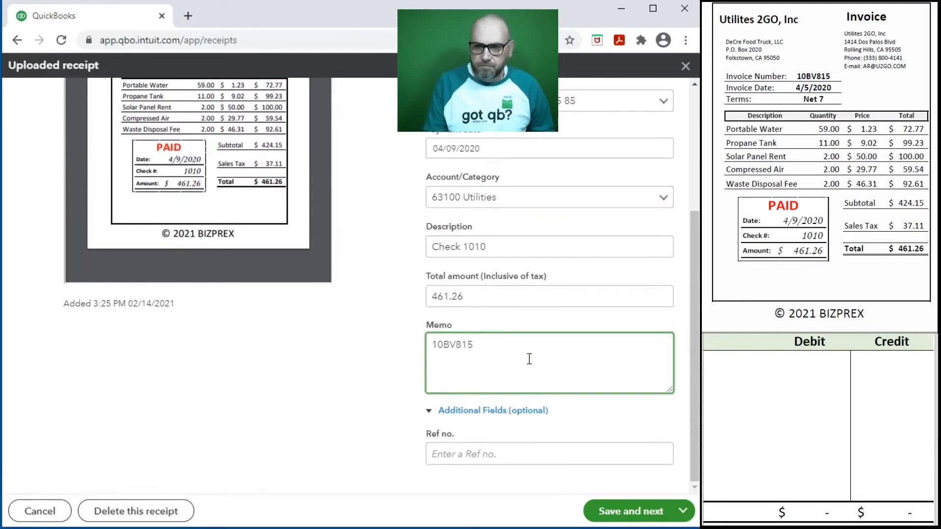
{"action": "type", "text": "/"}
{"action": "key", "text": "ctrl+v"}
{"action": "left_click", "coordinate": [488, 455]}
{"action": "key", "text": "ctrl+v"}
{"action": "scroll", "coordinate": [343, 378], "scroll_direction": "up", "scroll_amount": 4}
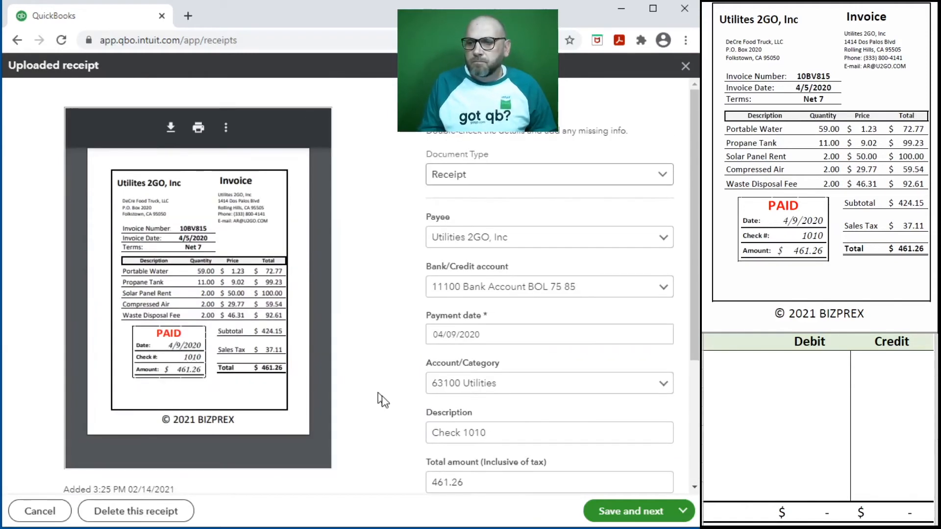
Step: Record the utilities payment in the debit and credit worksheet: credit account 11100 and debit account 63100 for 461.26 each
{"action": "left_click", "coordinate": [765, 364]}
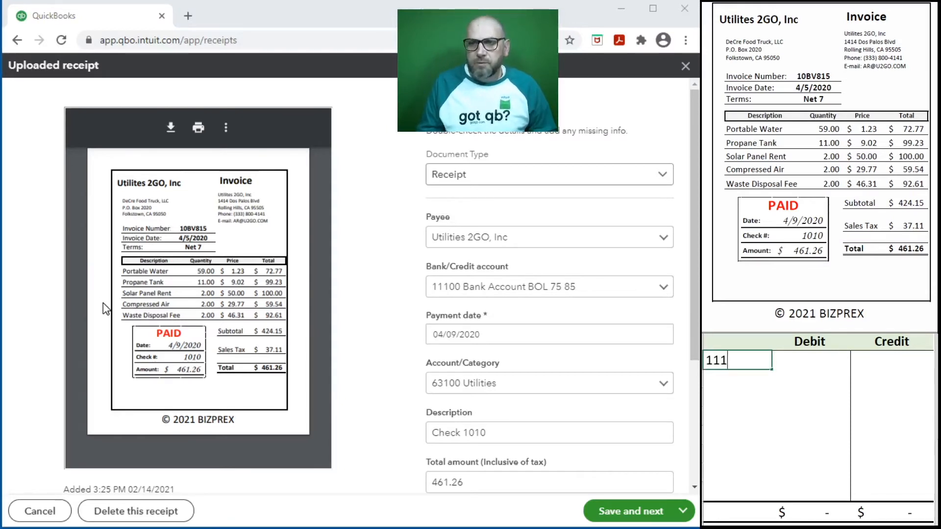
{"action": "key", "text": "Tab"}
{"action": "type", "text": "461.26"}
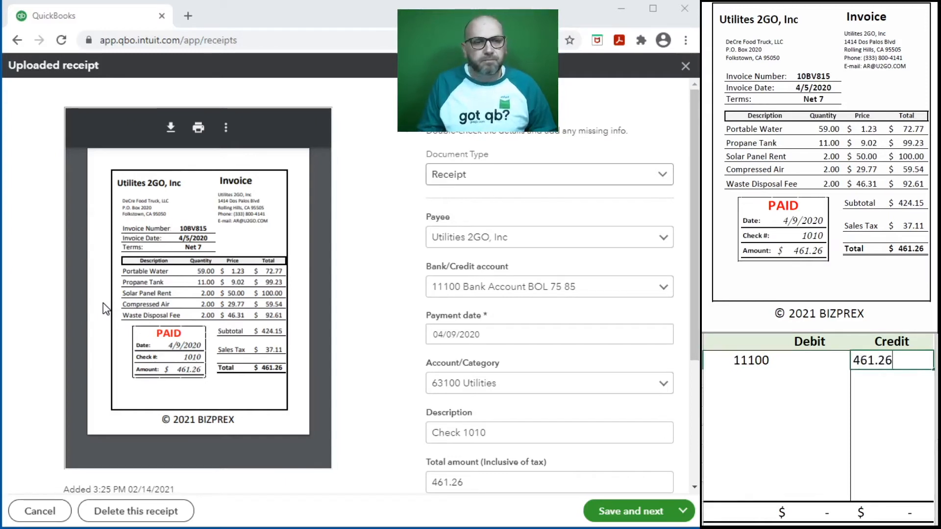
{"action": "key", "text": "Return"}
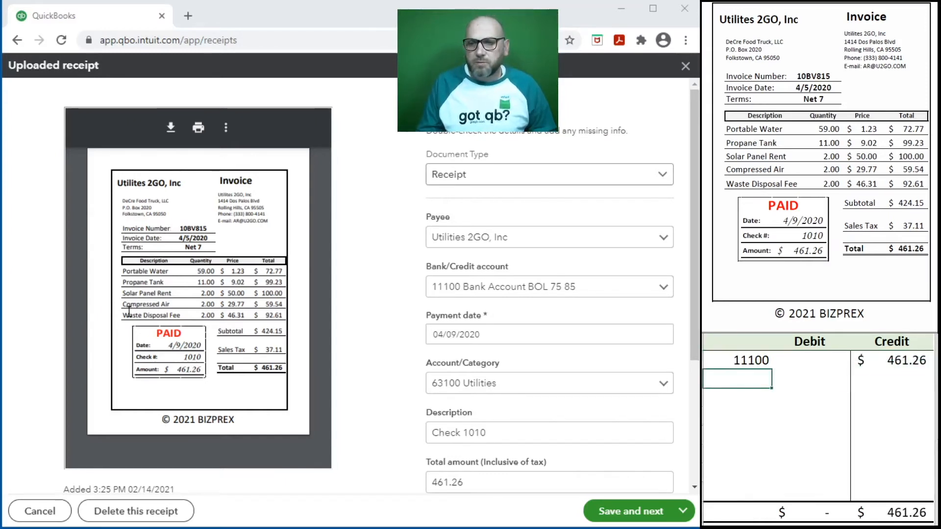
{"action": "type", "text": "6310"}
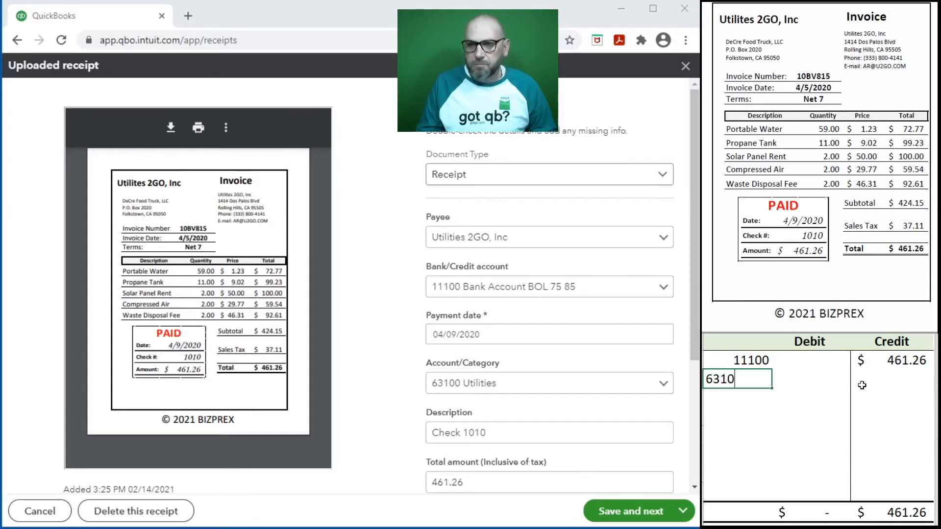
{"action": "key", "text": "Tab"}
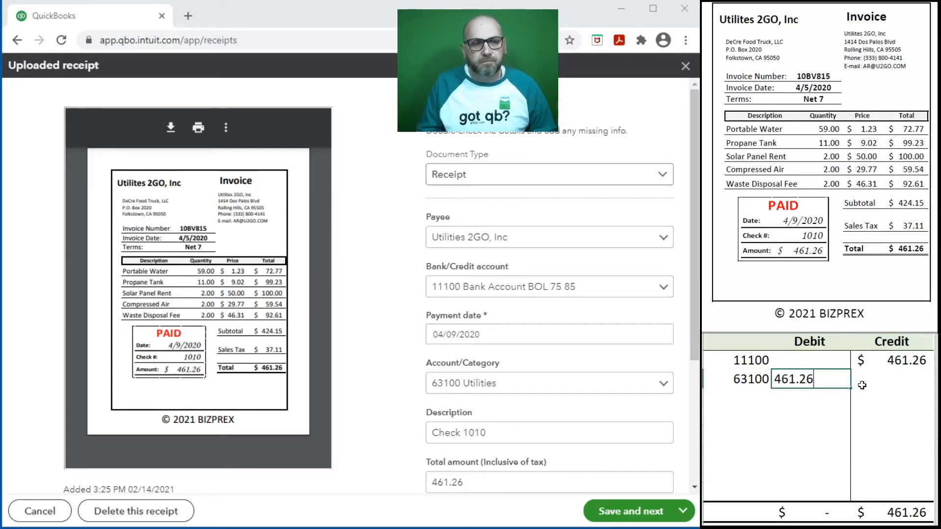
{"action": "key", "text": "Return"}
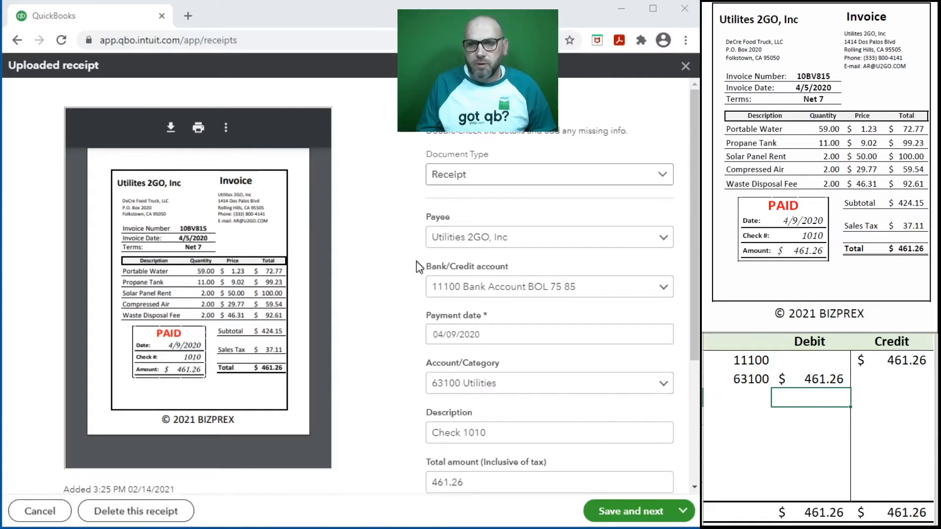
Step: Save the utilities receipt as a new expense and clear its entries from the debit and credit worksheet
{"action": "left_click", "coordinate": [612, 510]}
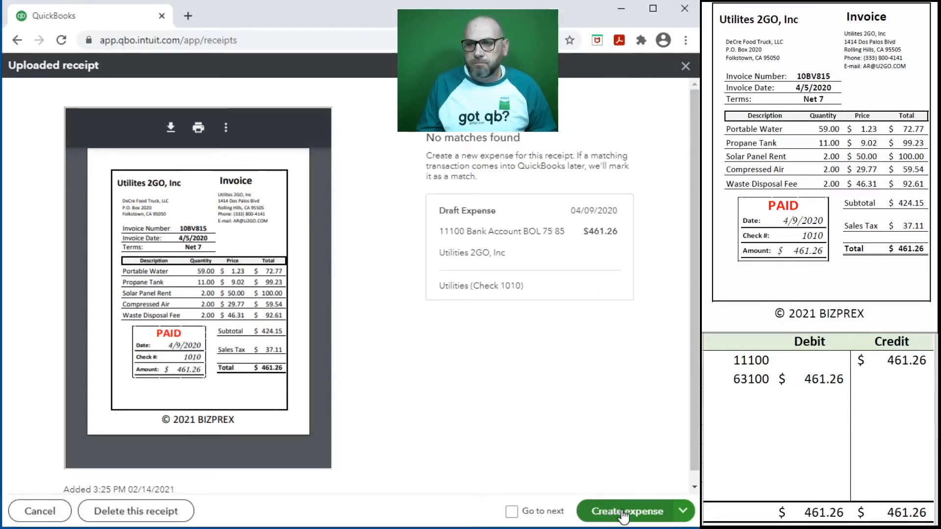
{"action": "left_click", "coordinate": [618, 511]}
{"action": "left_click_drag", "start_coordinate": [874, 378], "coordinate": [749, 367]}
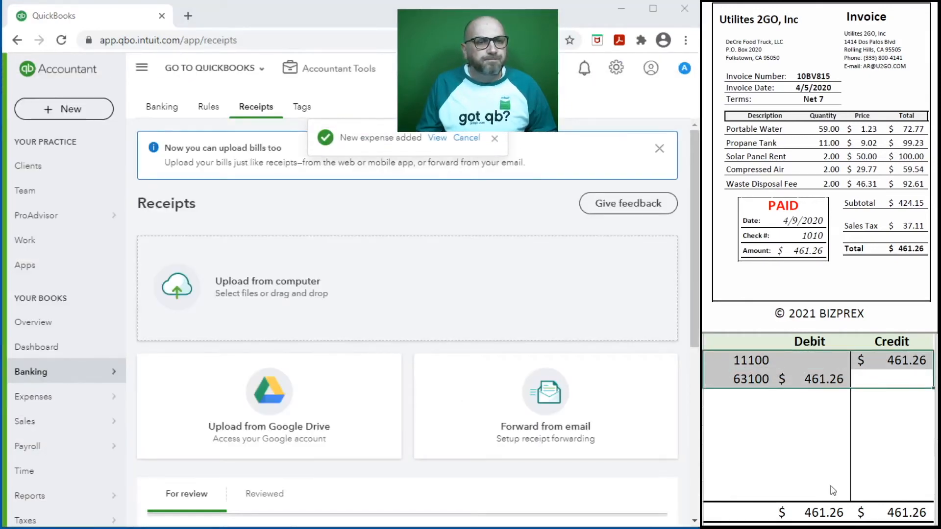
{"action": "key", "text": "Delete"}
{"action": "left_click", "coordinate": [813, 398]}
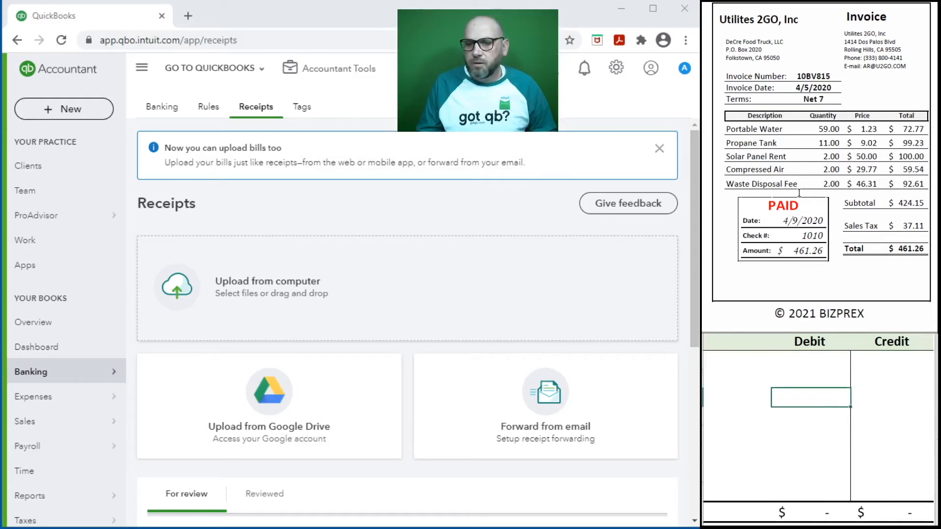
Step: Bring up the paid Big Lease Co, LLC invoice and start a new check with that vendor as payee
{"action": "scroll", "coordinate": [799, 192], "scroll_direction": "down", "scroll_amount": 10}
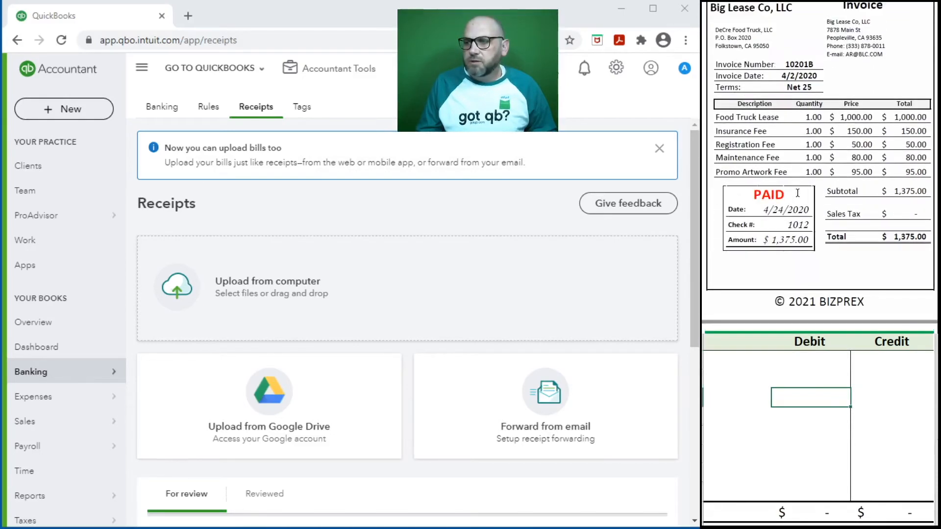
{"action": "scroll", "coordinate": [797, 192], "scroll_direction": "up", "scroll_amount": 1}
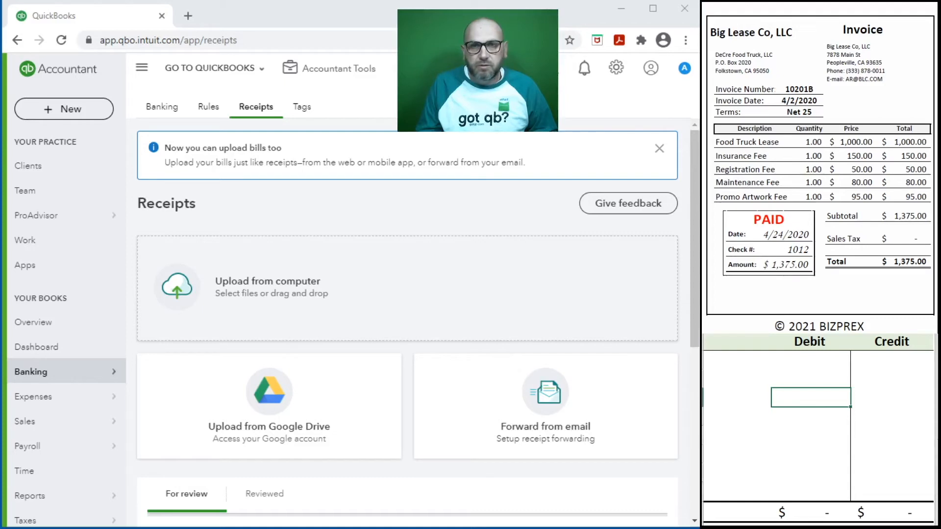
{"action": "left_click", "coordinate": [68, 108]}
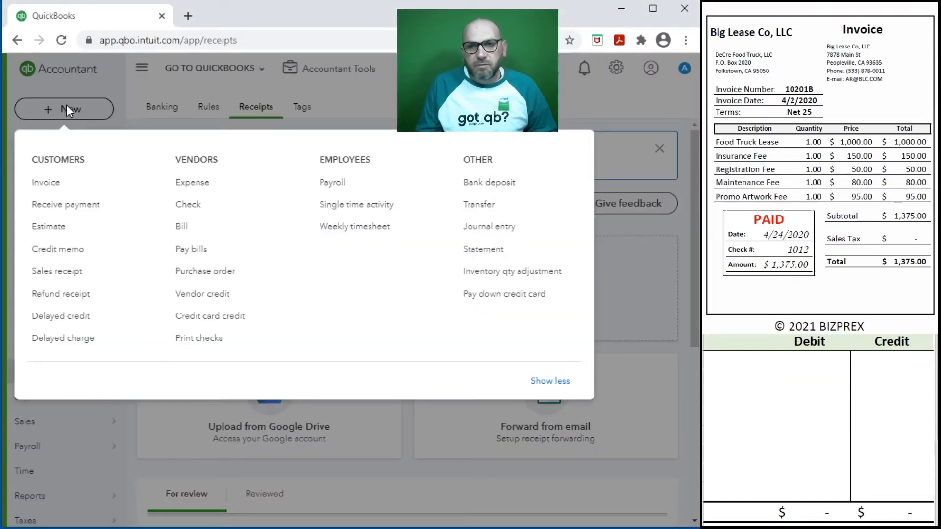
{"action": "left_click", "coordinate": [201, 206]}
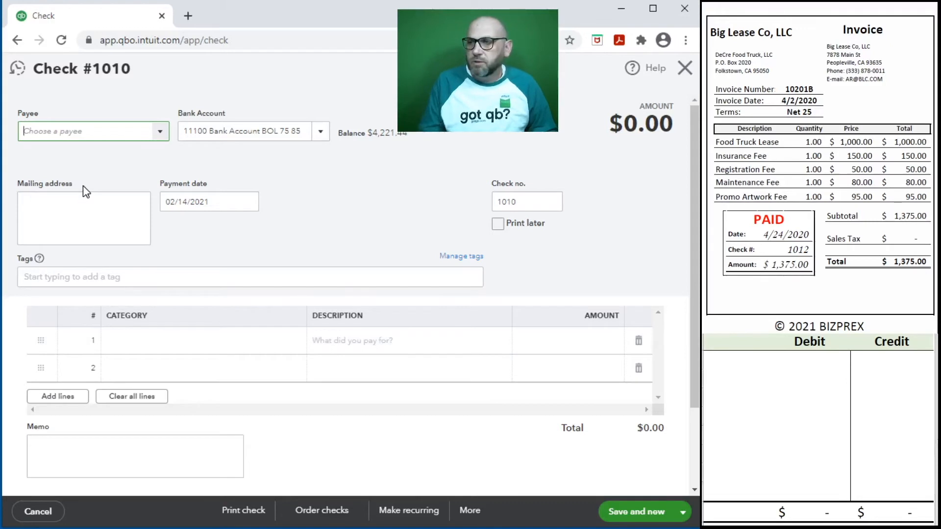
{"action": "type", "text": "Big Lease Co, LLC"}
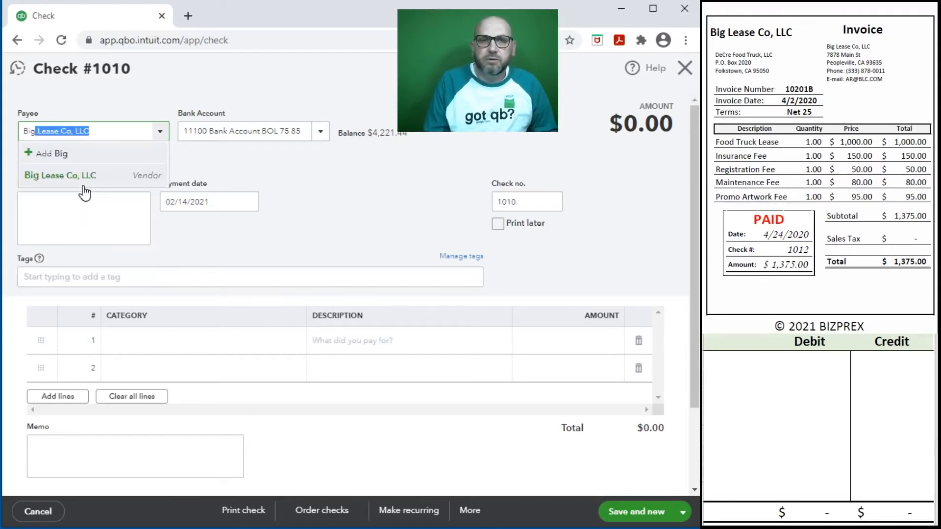
{"action": "left_click", "coordinate": [83, 181]}
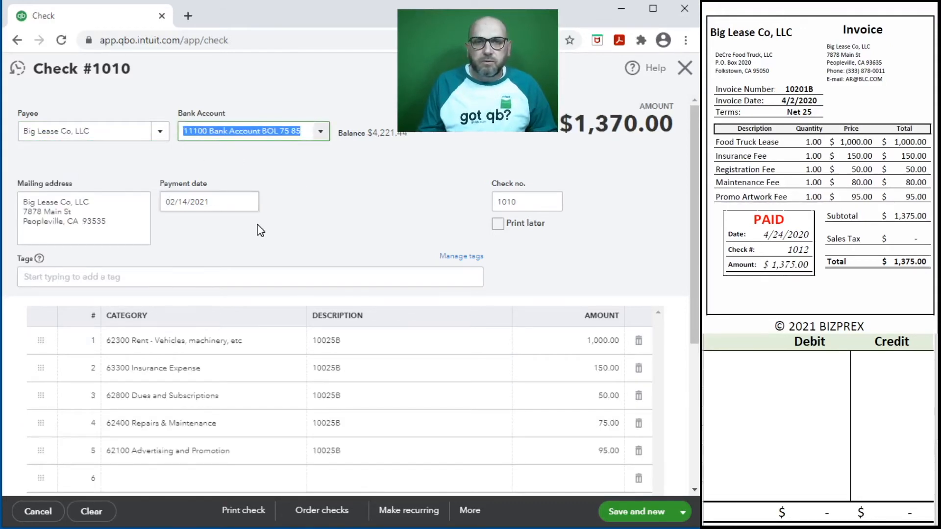
Step: Set the check's payment date to 04/24/2020 and its check number to 1012
{"action": "key", "text": "Tab"}
{"action": "key", "text": "Tab"}
{"action": "type", "text": "4/24/2020"}
{"action": "key", "text": "Tab"}
{"action": "type", "text": "1"}
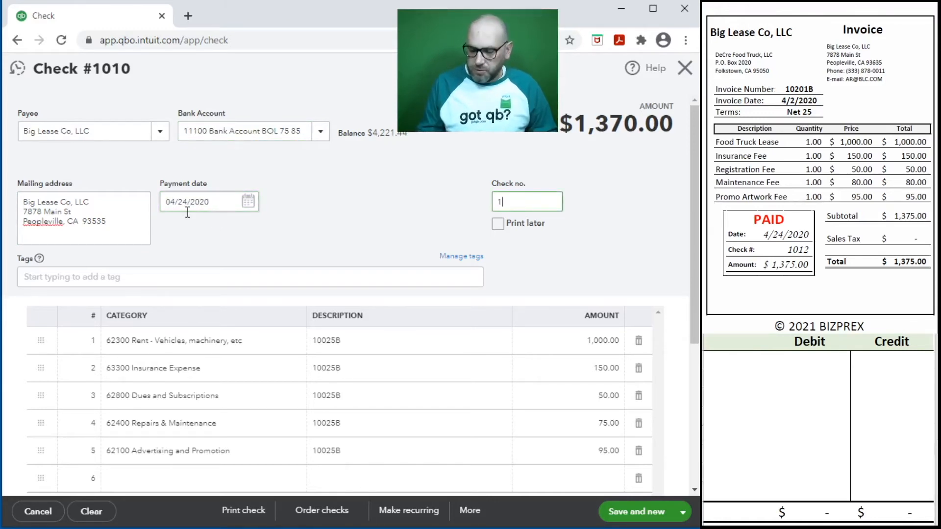
{"action": "key", "text": "Tab"}
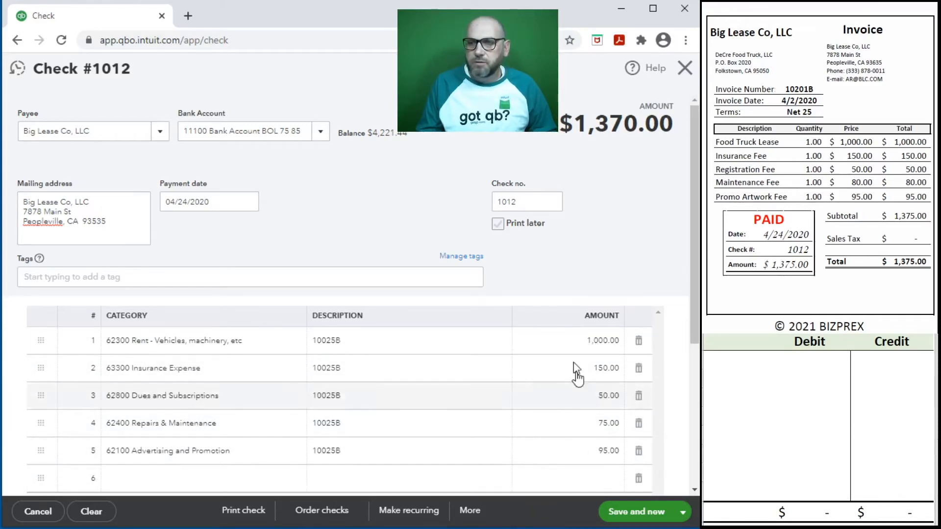
Step: Enter a credit of 1,370.00 to account 11100 on the worksheet's first line
{"action": "left_click", "coordinate": [730, 367]}
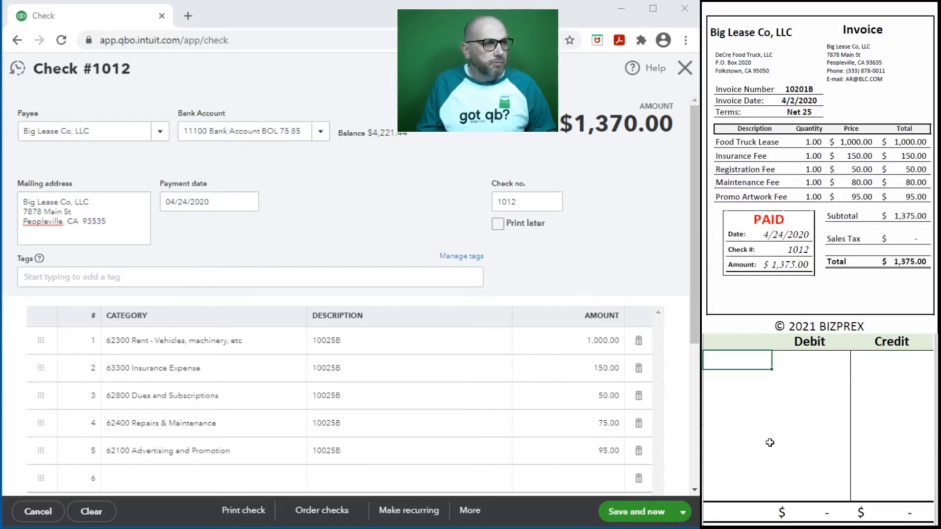
{"action": "type", "text": "11"}
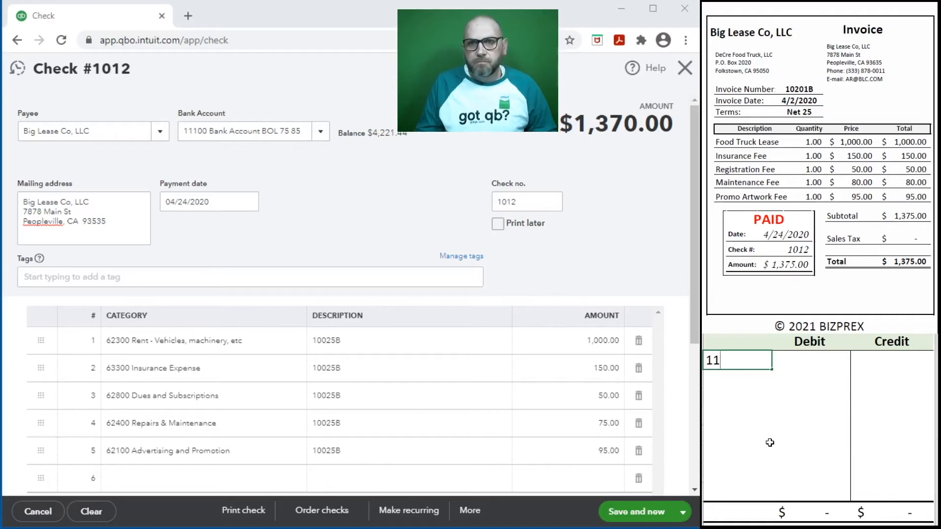
{"action": "type", "text": "00"}
{"action": "key", "text": "Tab"}
{"action": "key", "text": "Tab"}
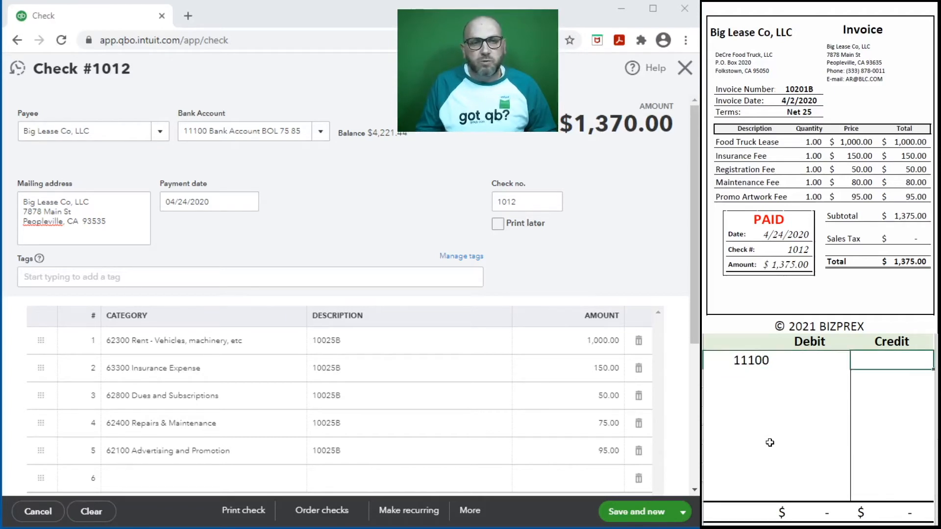
{"action": "type", "text": "1370"}
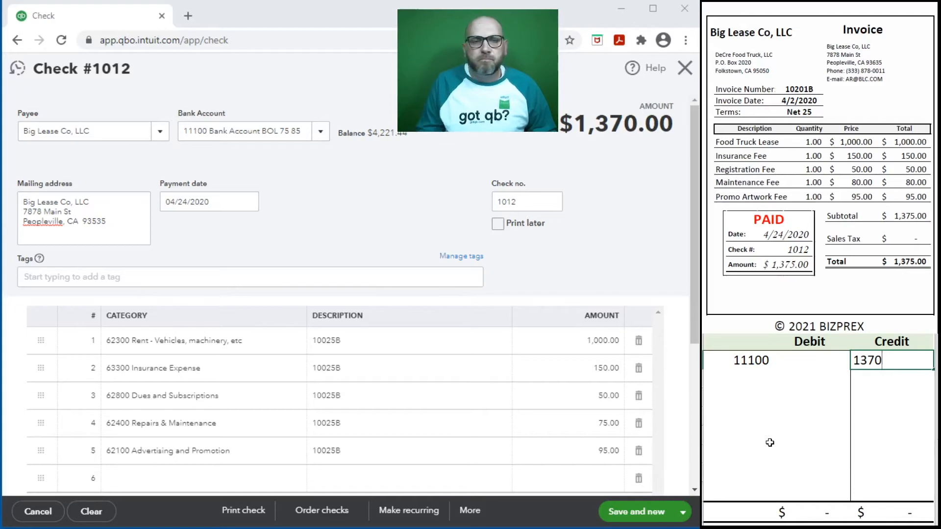
{"action": "key", "text": "Return"}
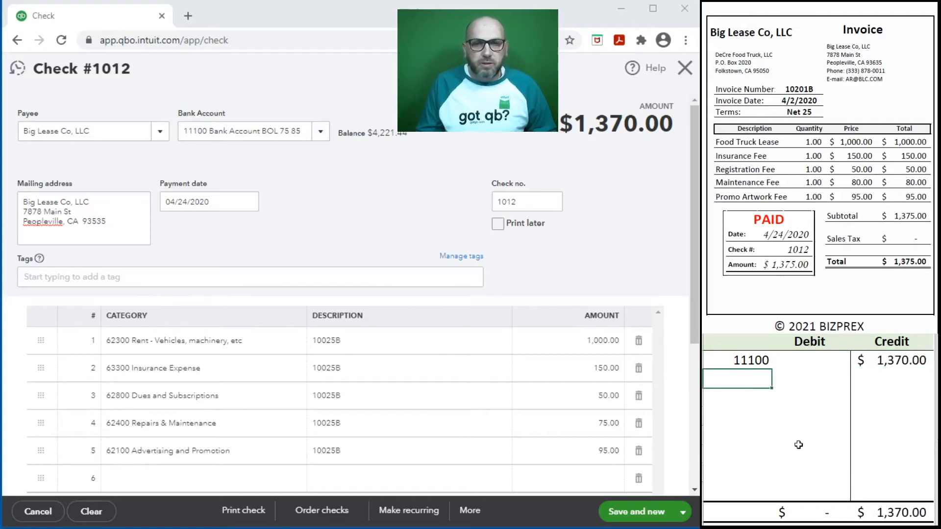
Step: Add a debit of 1,000.00 to rent account 62300 on the worksheet's second line
{"action": "type", "text": "6230"}
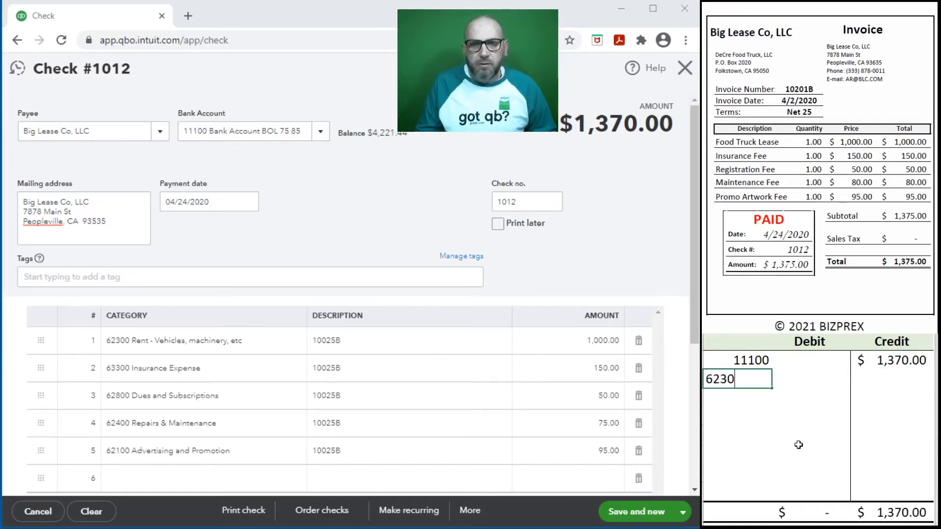
{"action": "type", "text": "0"}
{"action": "key", "text": "Tab"}
{"action": "type", "text": "1,000"}
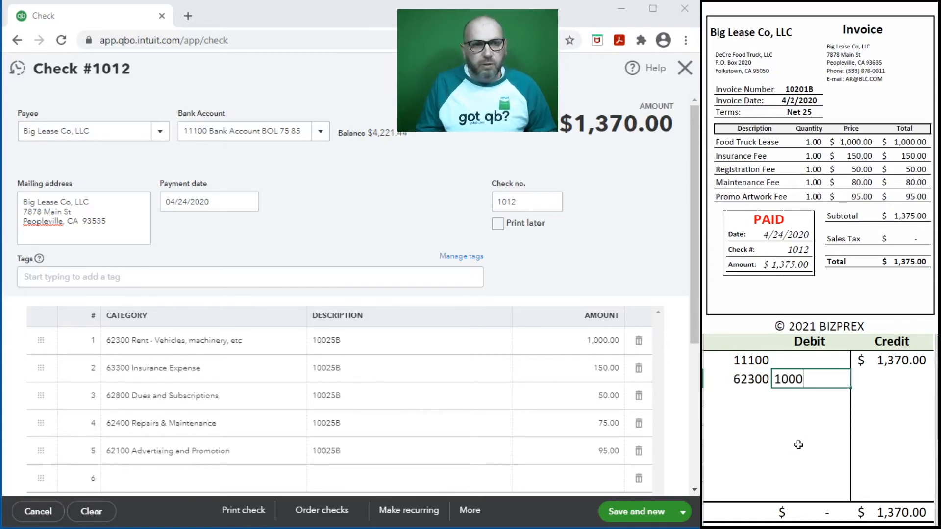
{"action": "key", "text": "Return"}
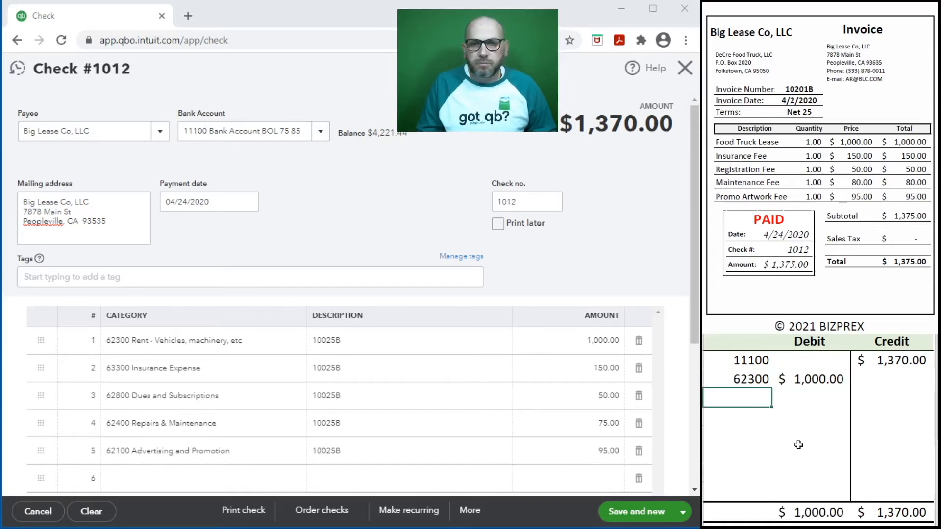
Step: Add worksheet debits of 150.00 to insurance account 63300 and 50.00 to dues account 62800
{"action": "type", "text": "63300"}
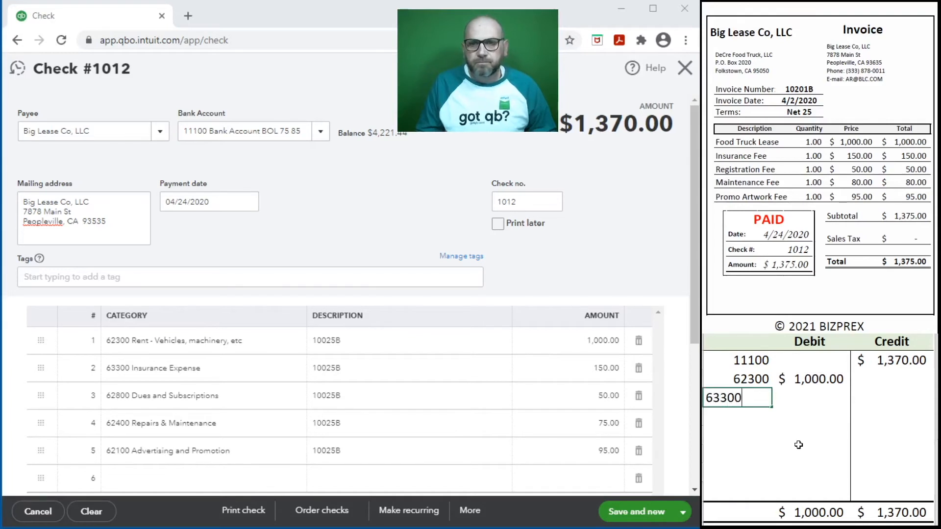
{"action": "key", "text": "Tab"}
{"action": "type", "text": "150"}
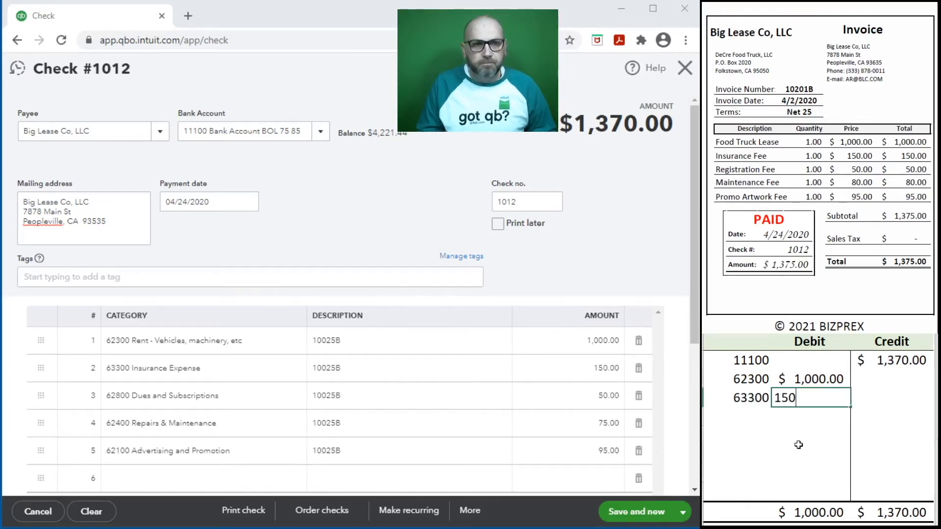
{"action": "key", "text": "Return"}
{"action": "type", "text": "62800"}
{"action": "key", "text": "Tab"}
{"action": "type", "text": "50"}
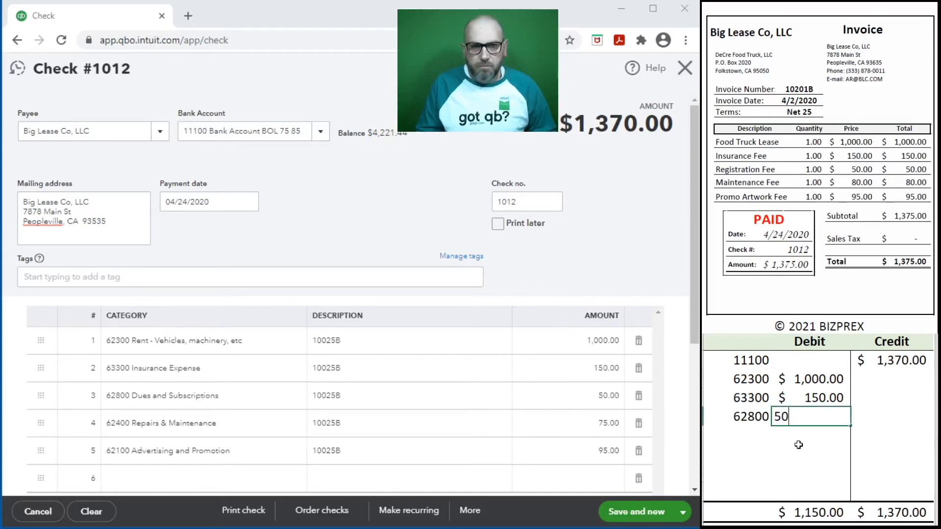
Step: Add worksheet debits of 75.00 to repairs account 62400 and 95.00 to advertising account 62100
{"action": "key", "text": "Return"}
{"action": "type", "text": "624"}
{"action": "key", "text": "Tab"}
{"action": "type", "text": "75"}
{"action": "key", "text": "Return"}
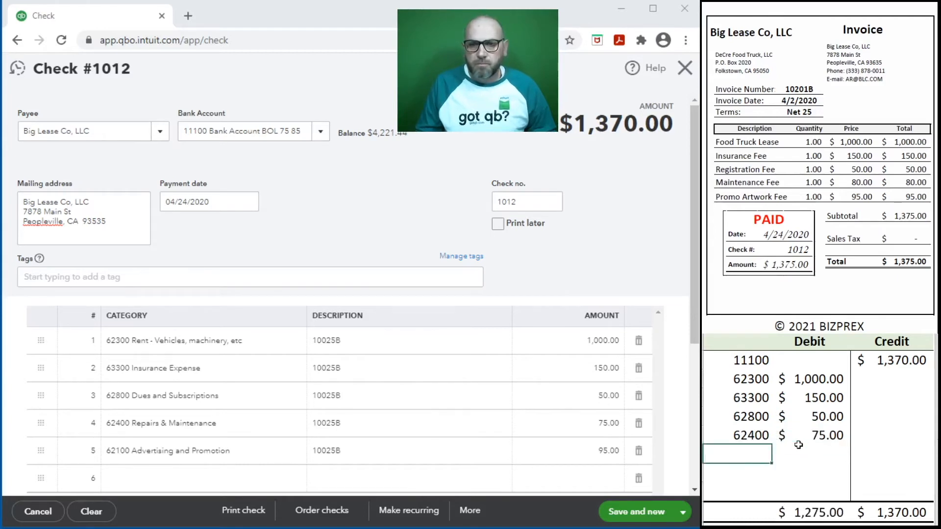
{"action": "type", "text": "62100"}
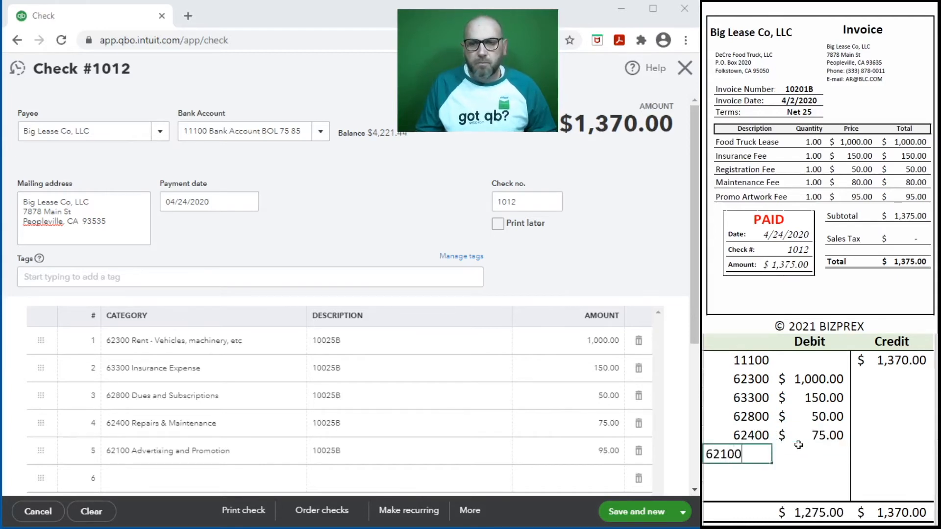
{"action": "key", "text": "Tab"}
{"action": "type", "text": "9"}
{"action": "key", "text": "Return"}
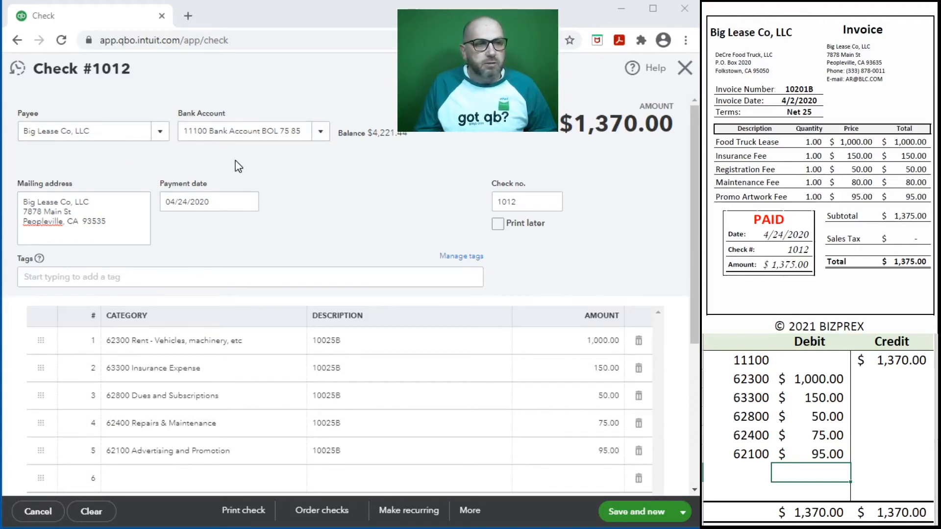
Step: Save check 1012, close the check form and return to the company dashboard
{"action": "left_click", "coordinate": [634, 515]}
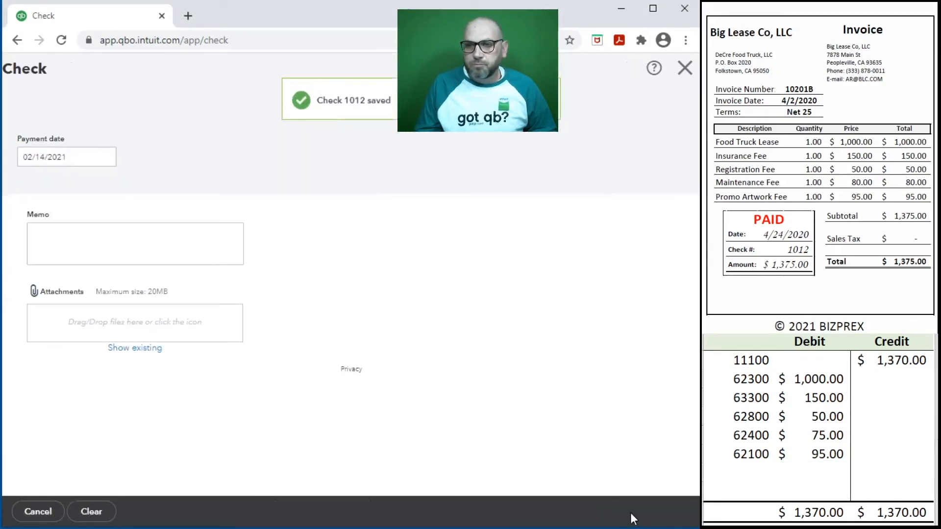
{"action": "left_click", "coordinate": [685, 68]}
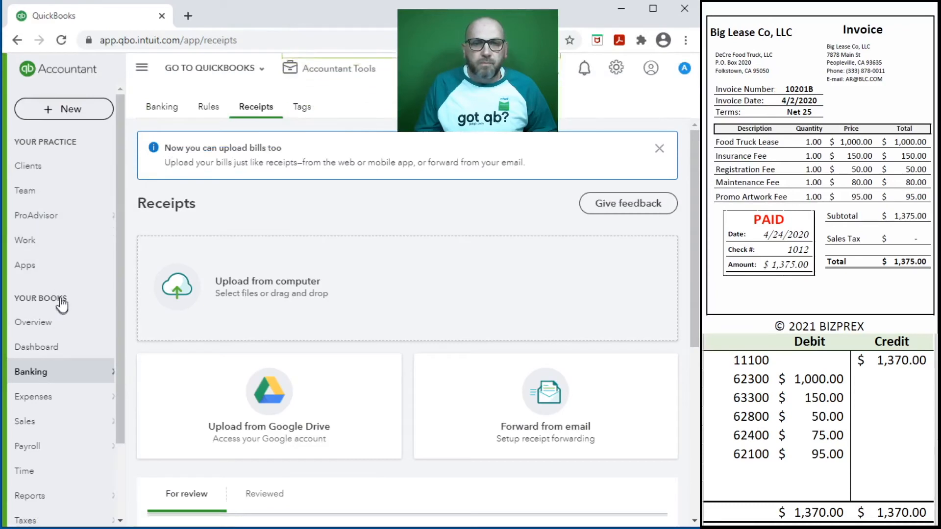
{"action": "left_click", "coordinate": [56, 348]}
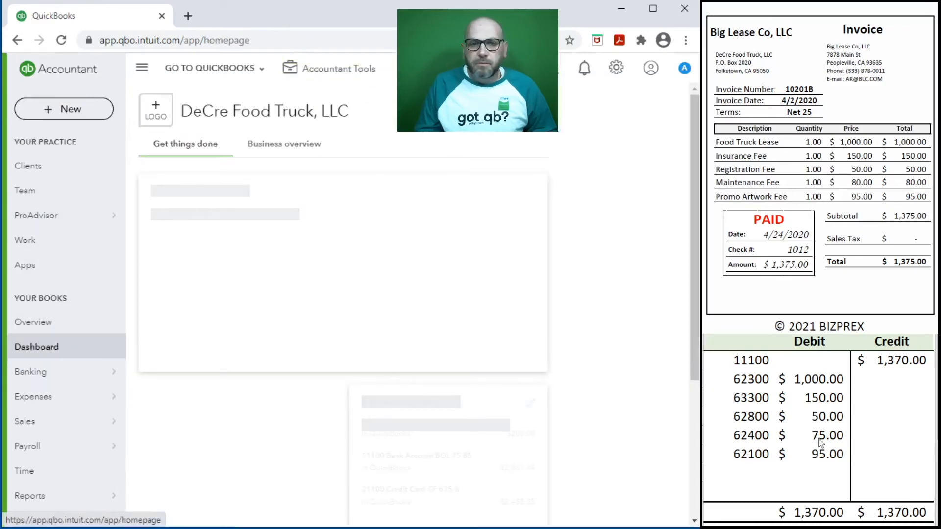
Step: Clear all debit and credit entries from the worksheet and bring up the Gas Station on Main St sale receipt
{"action": "left_click", "coordinate": [826, 469]}
{"action": "left_click_drag", "start_coordinate": [879, 451], "coordinate": [750, 362]}
{"action": "key", "text": "Delete"}
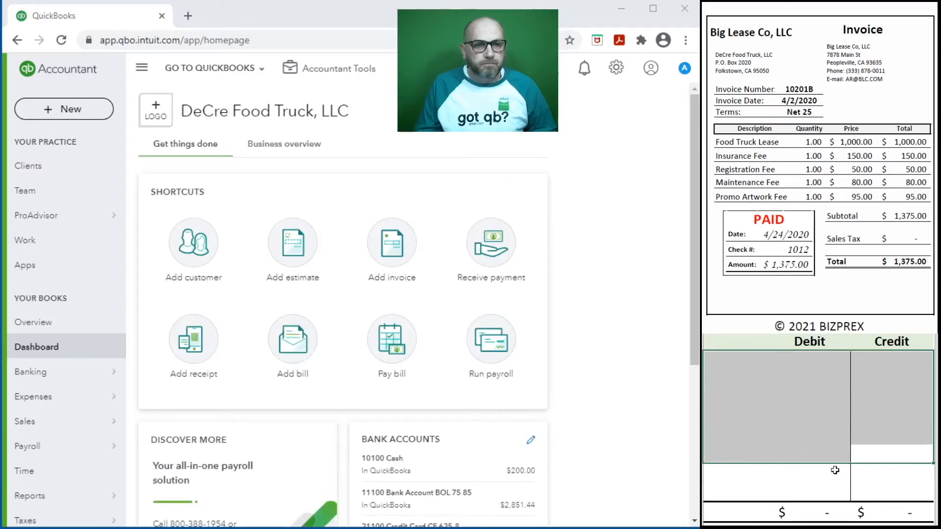
{"action": "scroll", "coordinate": [851, 153], "scroll_direction": "down", "scroll_amount": 10}
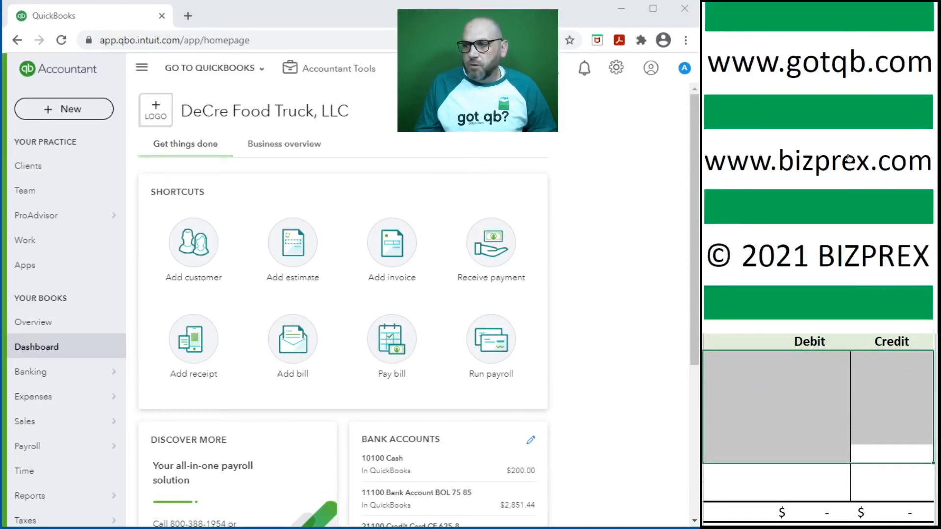
{"action": "scroll", "coordinate": [849, 157], "scroll_direction": "down", "scroll_amount": 10}
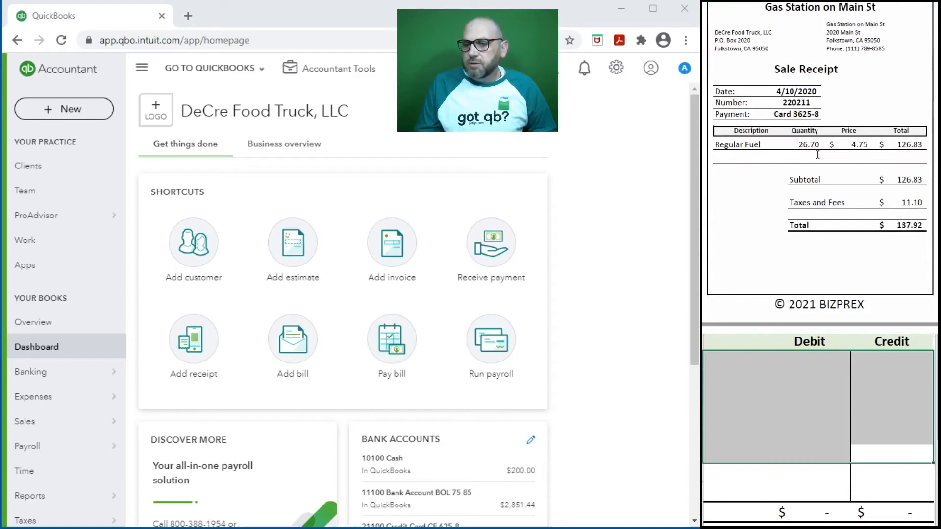
{"action": "left_click", "coordinate": [703, 406]}
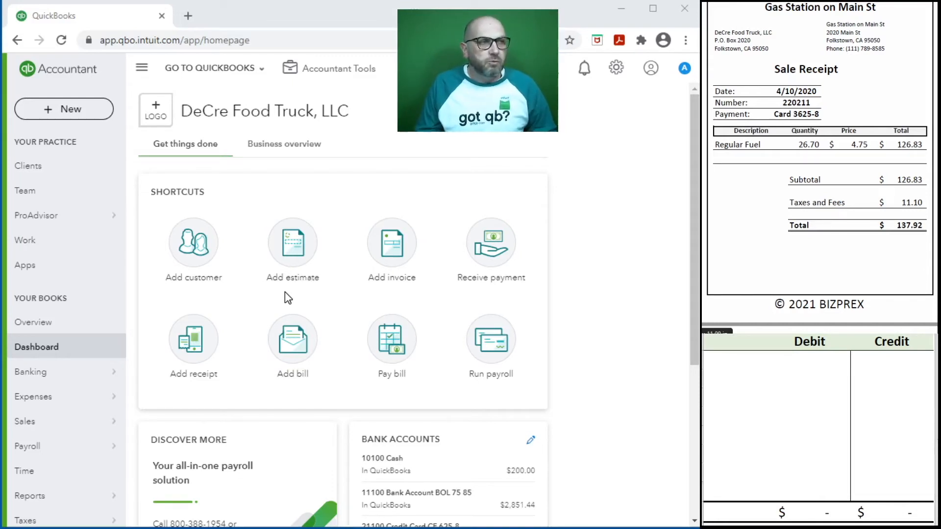
Step: Upload the Gas Station on Main St receipt file and reload the receipts page to check its processing
{"action": "left_click", "coordinate": [227, 359]}
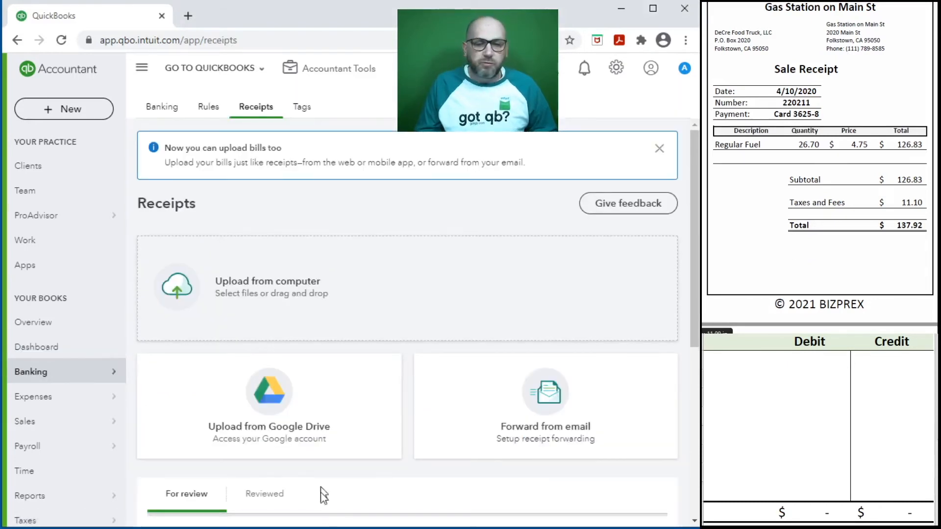
{"action": "left_click_drag", "start_coordinate": [270, 524], "coordinate": [283, 317]}
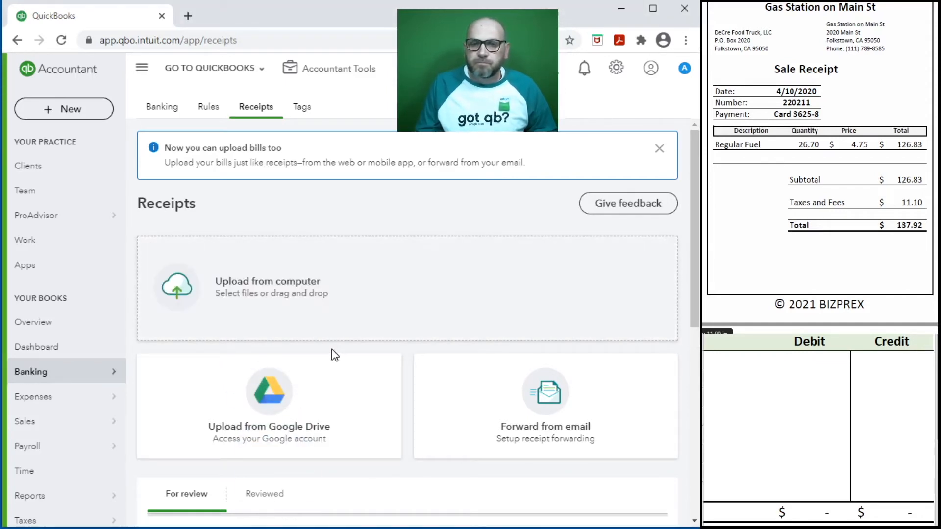
{"action": "scroll", "coordinate": [338, 350], "scroll_direction": "down", "scroll_amount": 4}
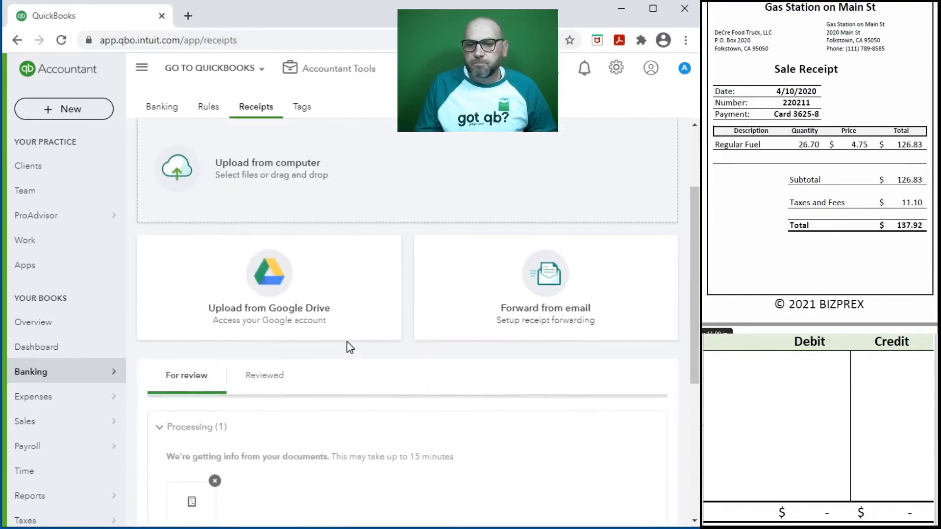
{"action": "scroll", "coordinate": [349, 347], "scroll_direction": "up", "scroll_amount": 3}
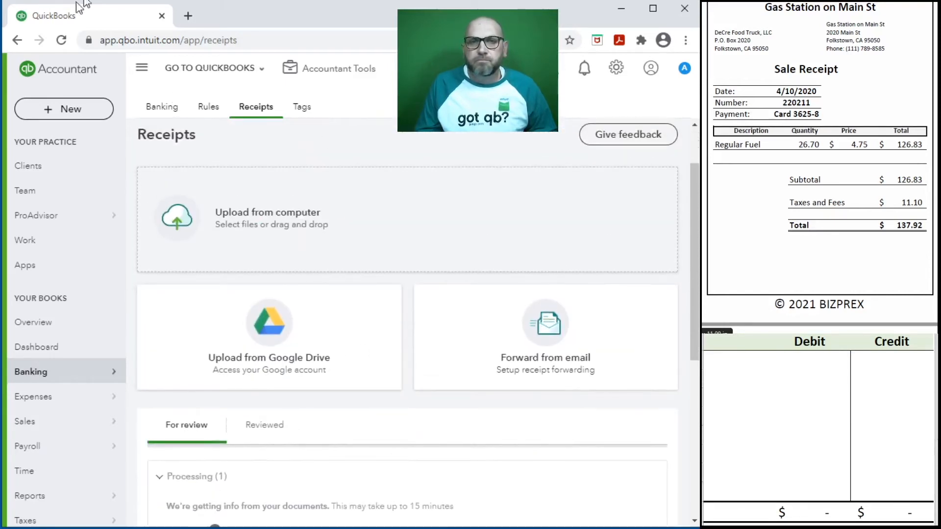
{"action": "left_click", "coordinate": [59, 42]}
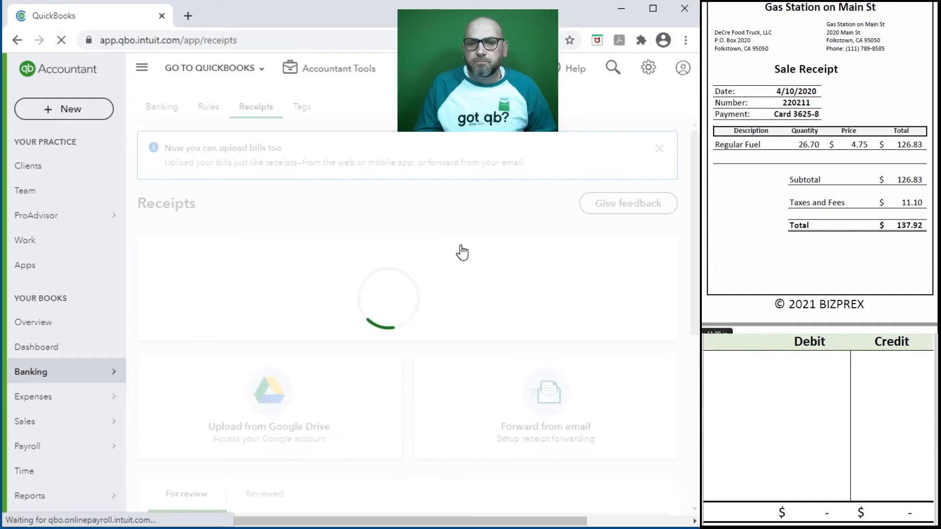
{"action": "scroll", "coordinate": [461, 250], "scroll_direction": "down", "scroll_amount": 6}
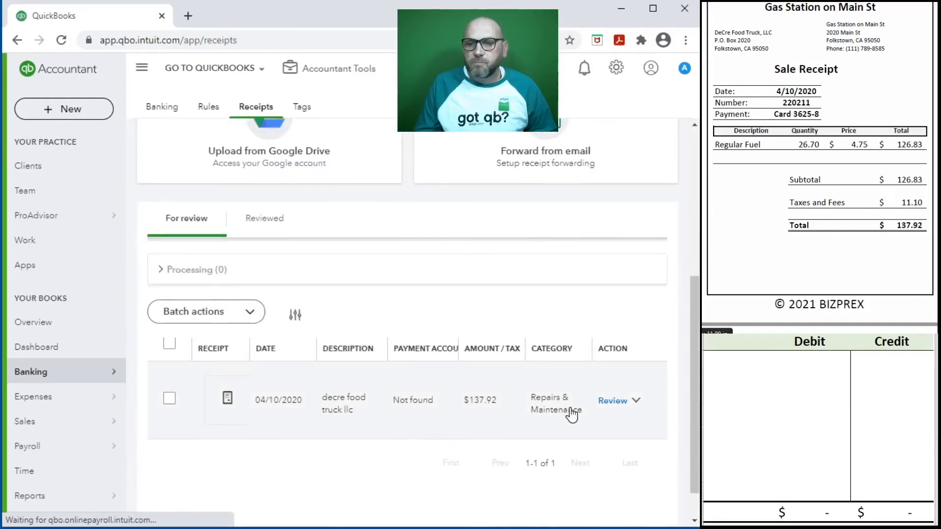
Step: Review the uploaded 137.92 receipt, setting the payee to Gas Station on Main St and the payment account to 21100 Credit Card
{"action": "left_click", "coordinate": [610, 401]}
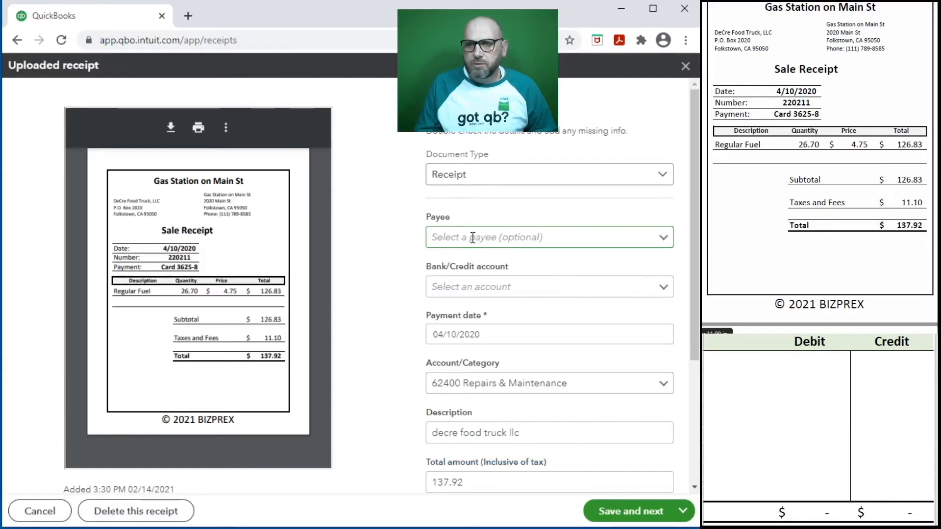
{"action": "left_click", "coordinate": [473, 238]}
{"action": "type", "text": "gas"}
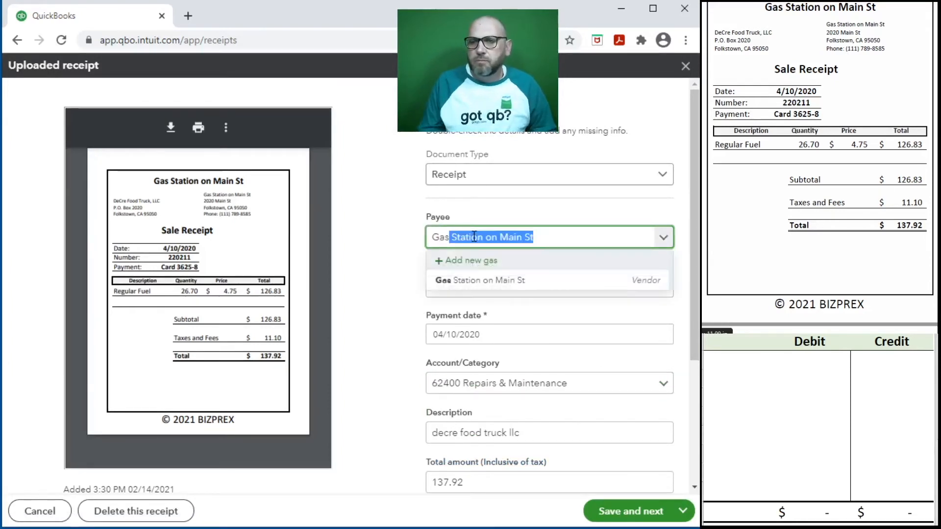
{"action": "left_click", "coordinate": [526, 280]}
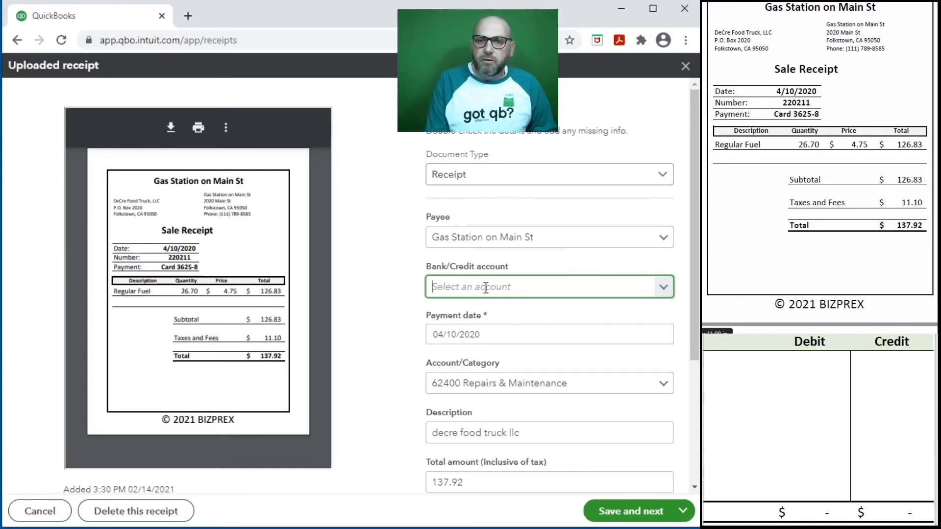
{"action": "type", "text": "cred"}
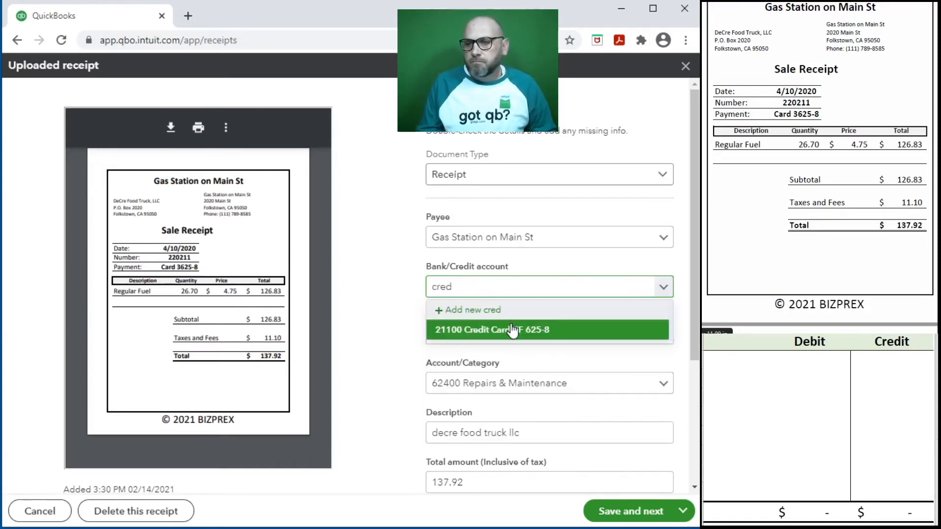
{"action": "left_click", "coordinate": [513, 326]}
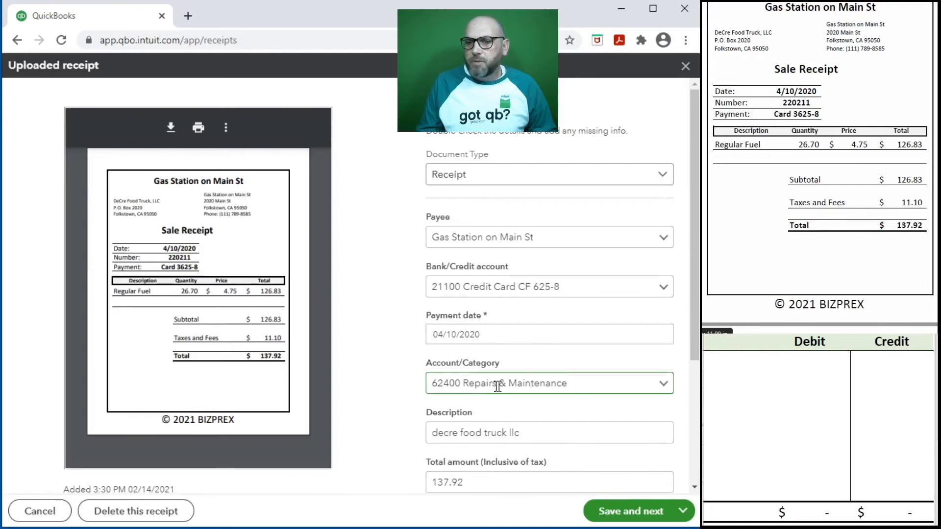
Step: Change the receipt's category to 63200 Truck Expense - Fuel
{"action": "left_click", "coordinate": [601, 381]}
{"action": "type", "text": "f"}
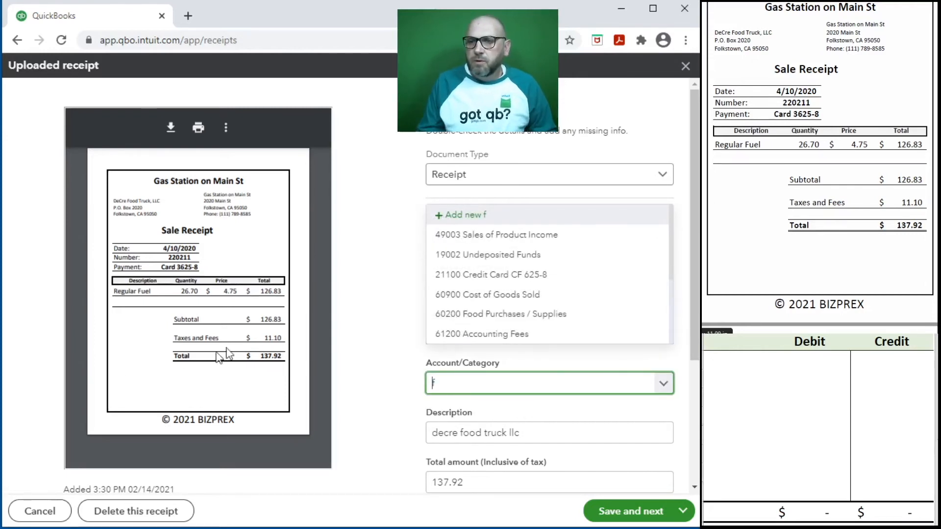
{"action": "left_click_drag", "start_coordinate": [456, 381], "coordinate": [395, 382]}
{"action": "type", "text": "fuel"}
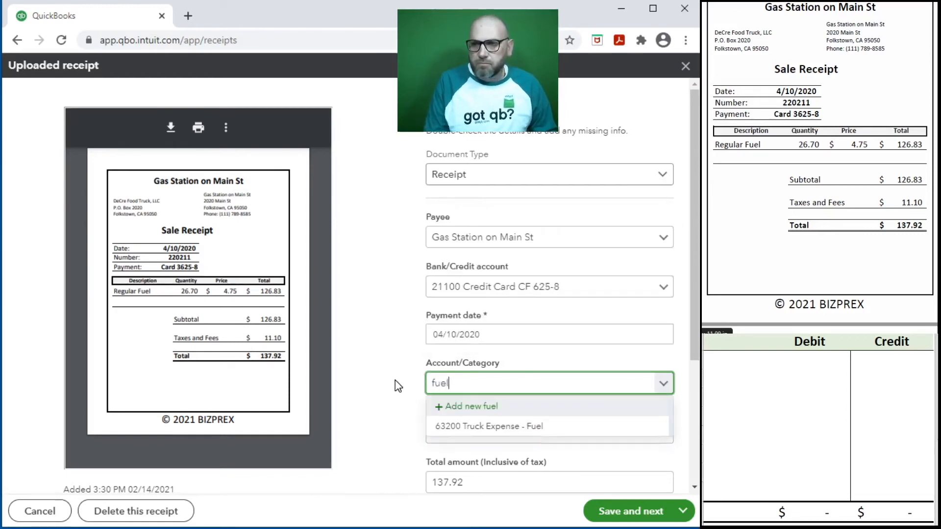
{"action": "left_click", "coordinate": [515, 428]}
Step: Replace the receipt's description with the receipt number 220211 and copy it into the memo
{"action": "left_click_drag", "start_coordinate": [551, 434], "coordinate": [379, 424]}
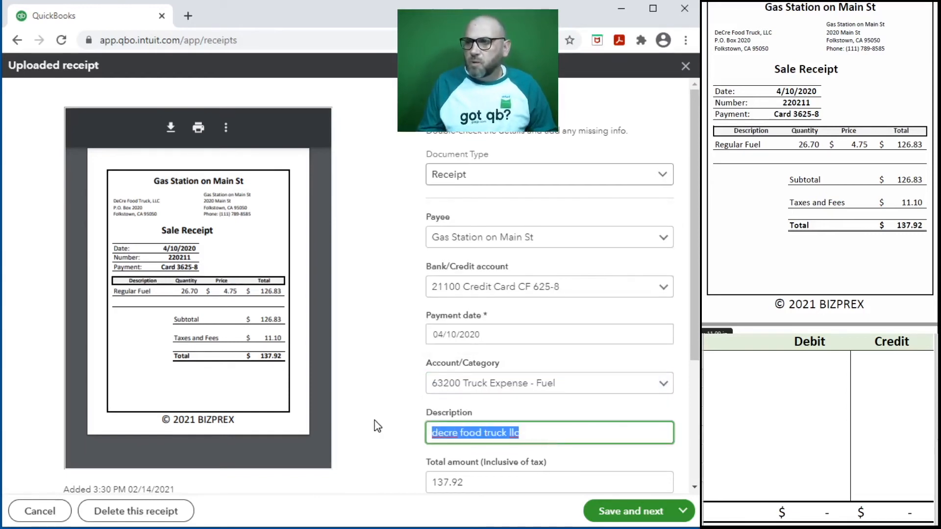
{"action": "type", "text": "220211"}
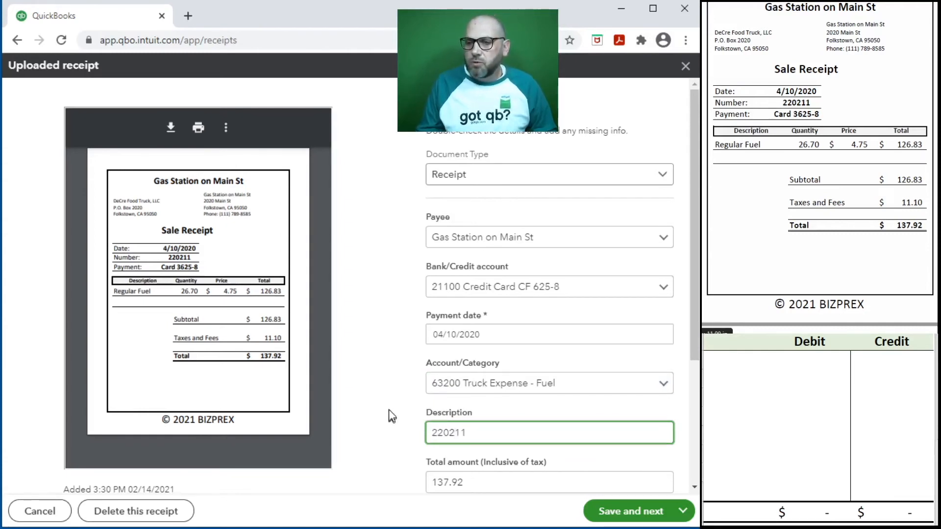
{"action": "key", "text": "Tab"}
{"action": "scroll", "coordinate": [441, 422], "scroll_direction": "down", "scroll_amount": 3}
{"action": "key", "text": "shift+Tab"}
{"action": "key", "text": "ctrl+c"}
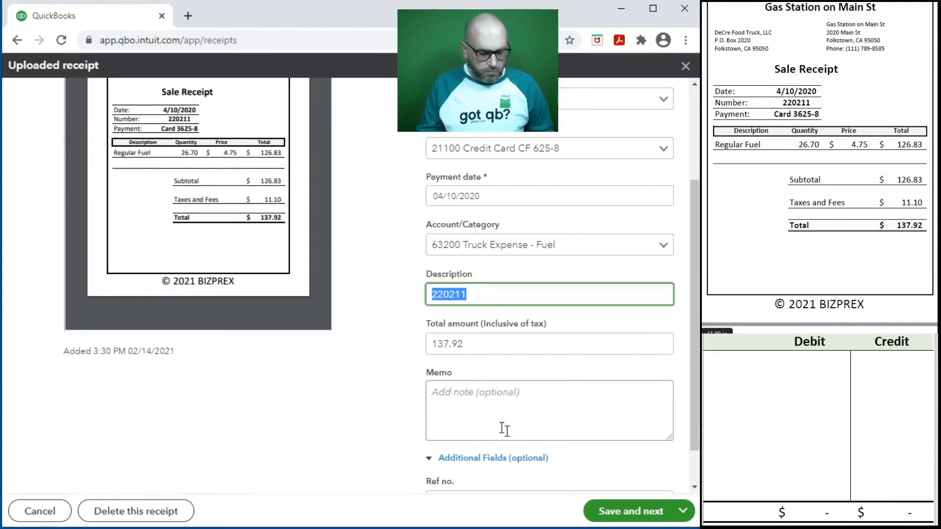
{"action": "left_click", "coordinate": [528, 412]}
{"action": "key", "text": "ctrl+v"}
{"action": "scroll", "coordinate": [526, 421], "scroll_direction": "up", "scroll_amount": 3}
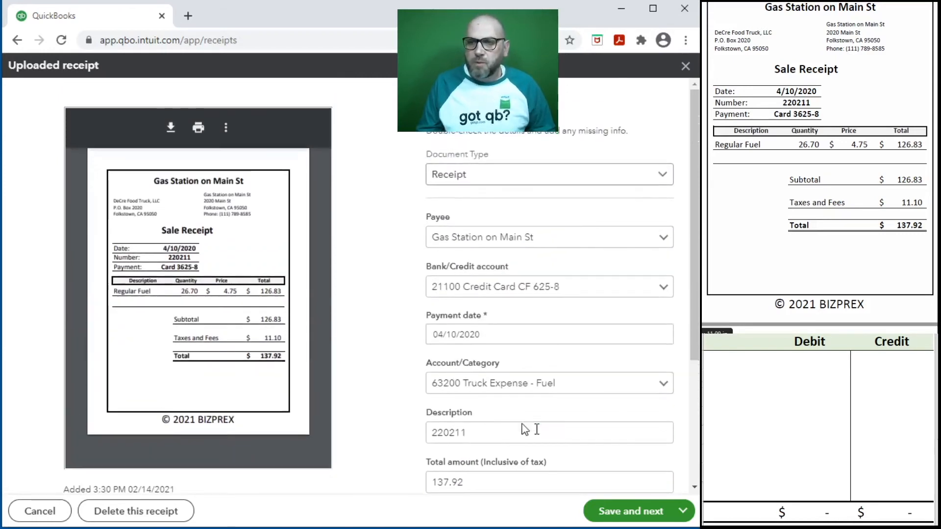
Step: Enter a debit of 137.92 to fuel account 63200 on the worksheet's first line
{"action": "left_click", "coordinate": [736, 360]}
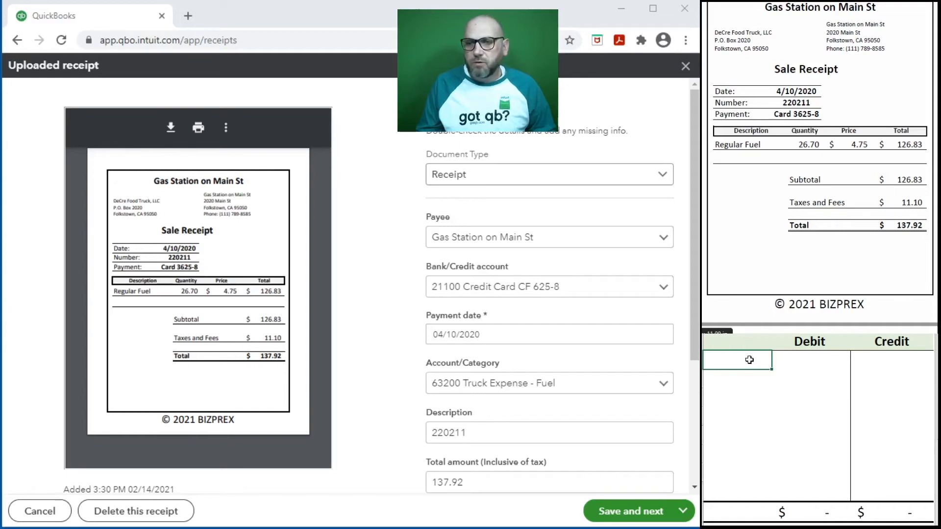
{"action": "type", "text": "632"}
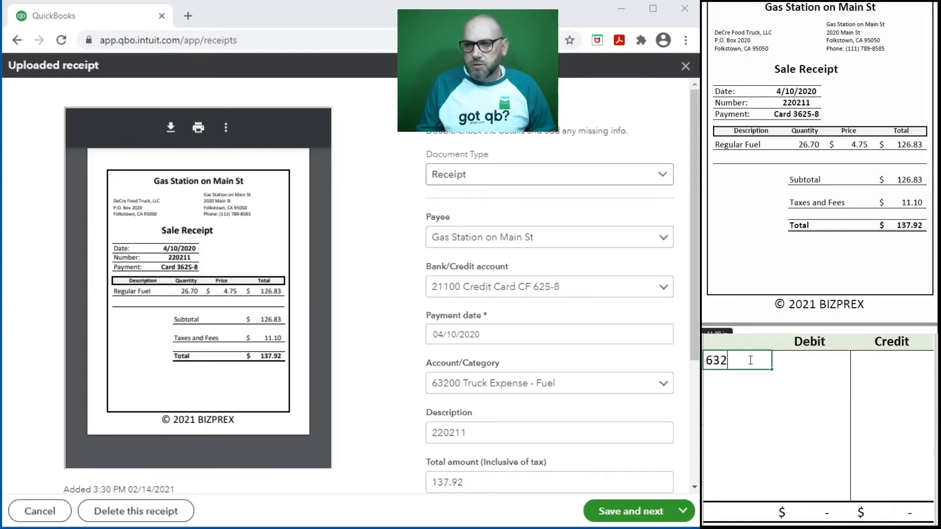
{"action": "type", "text": "00"}
{"action": "key", "text": "Tab"}
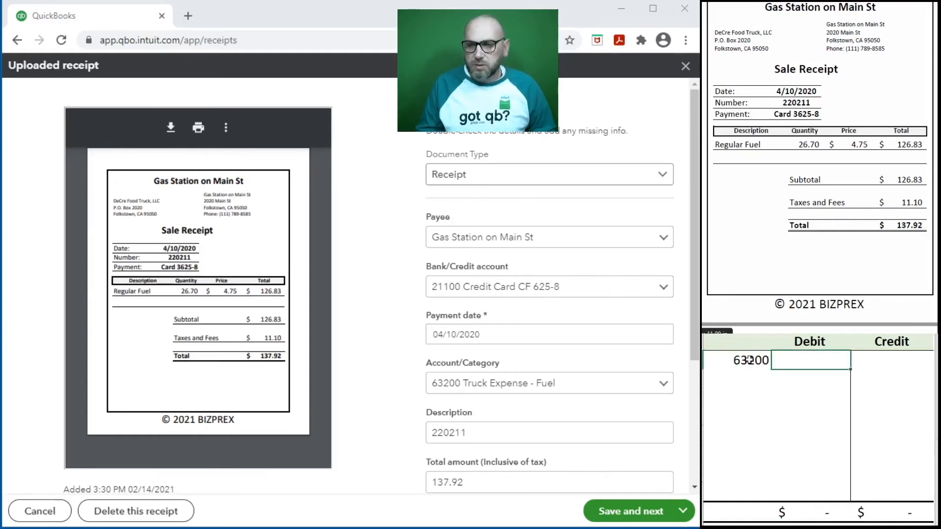
{"action": "type", "text": "137.92"}
{"action": "key", "text": "Return"}
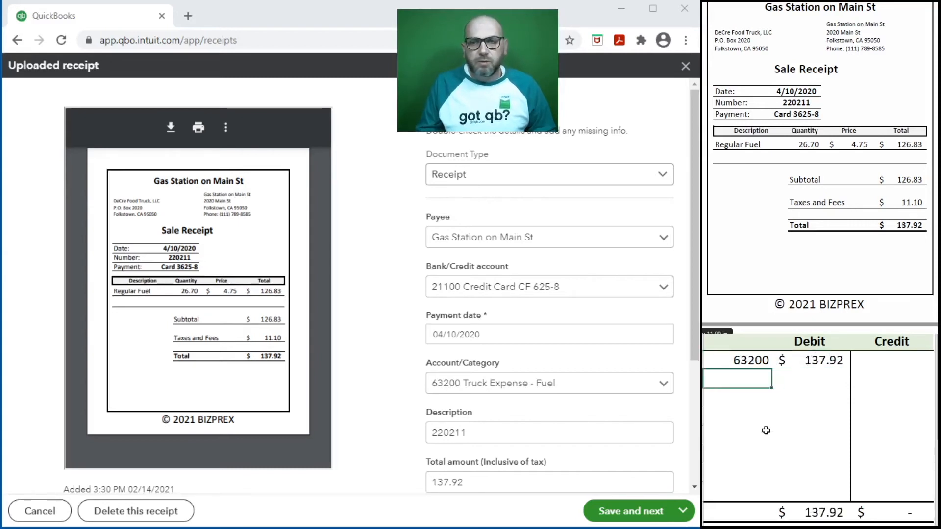
Step: Enter a credit of 137.92 to credit card account 21100 on the worksheet's second line
{"action": "type", "text": "21100"}
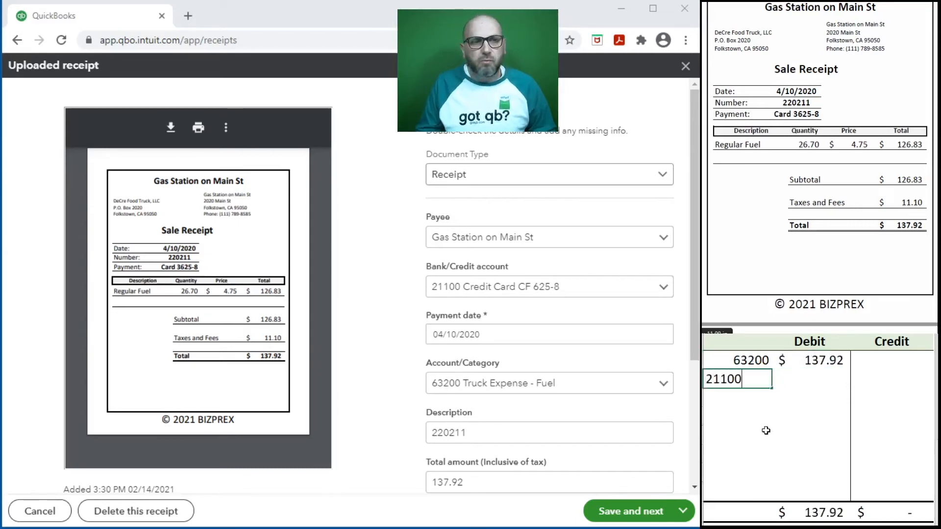
{"action": "key", "text": "Tab"}
{"action": "key", "text": "Tab"}
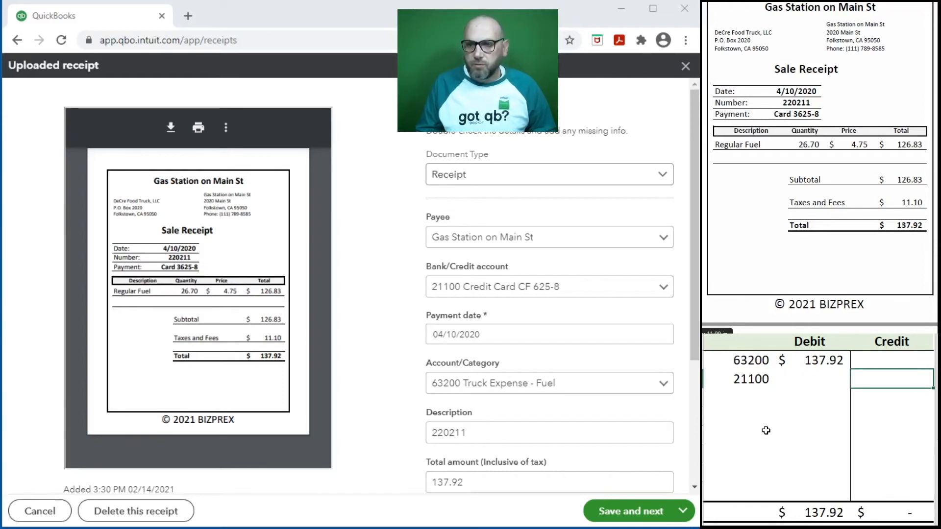
{"action": "key", "text": "F2"}
{"action": "type", "text": "137.92"}
{"action": "key", "text": "Return"}
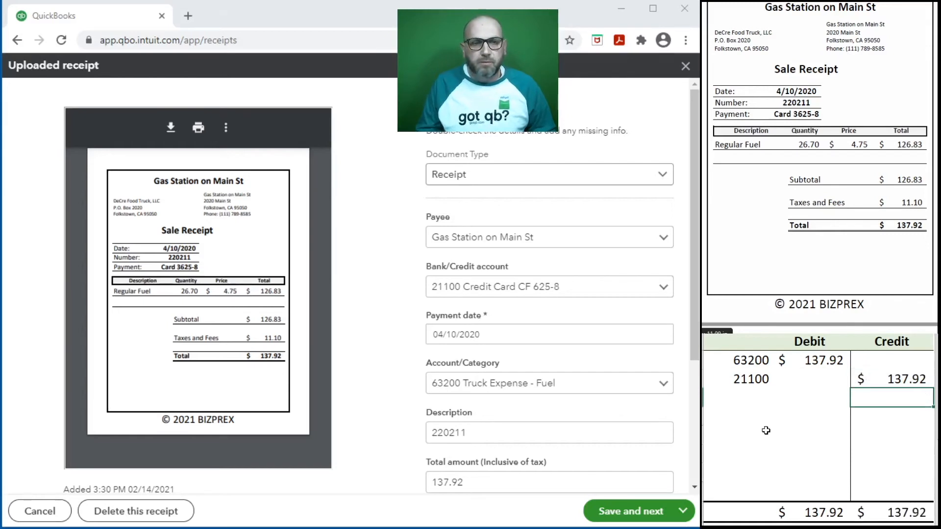
Step: Save the reviewed 137.92 gas station receipt and create its expense
{"action": "left_click", "coordinate": [464, 484]}
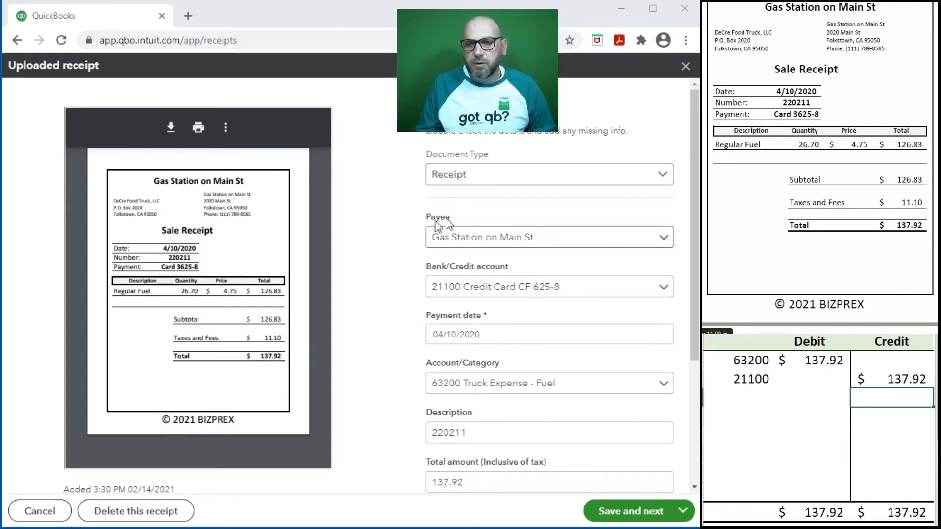
{"action": "left_click", "coordinate": [621, 513]}
{"action": "left_click", "coordinate": [624, 513]}
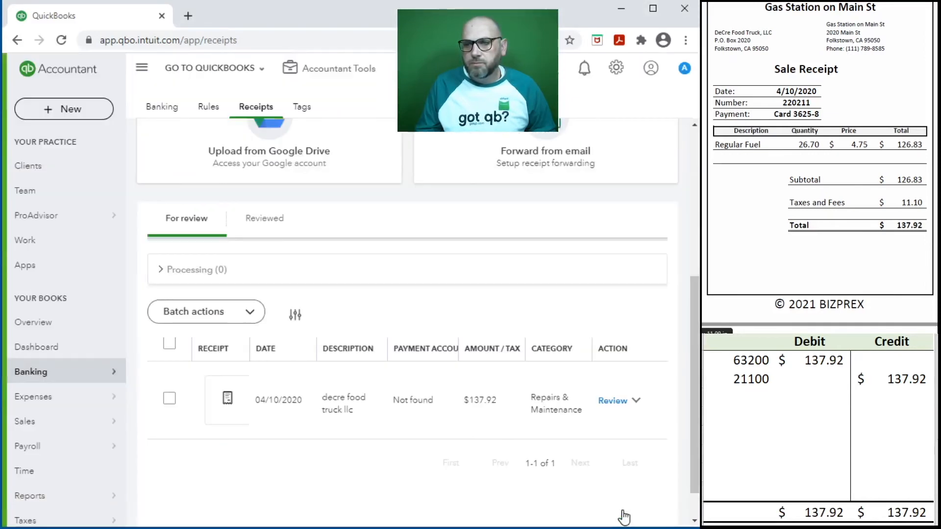
Step: Clear the worksheet's debit and credit entries and bring up the 4/25/2020 gas station receipt
{"action": "left_click_drag", "start_coordinate": [890, 380], "coordinate": [735, 364]}
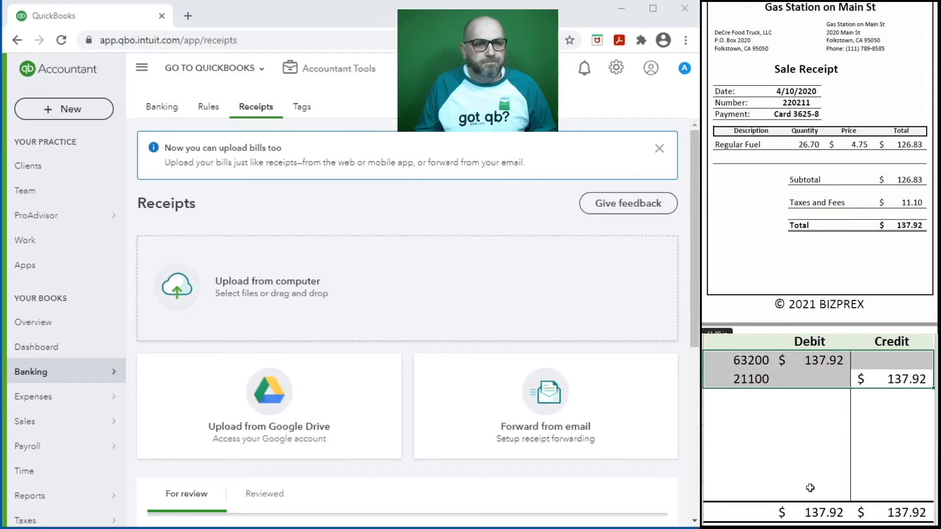
{"action": "key", "text": "Delete"}
{"action": "scroll", "coordinate": [855, 147], "scroll_direction": "down", "scroll_amount": 5}
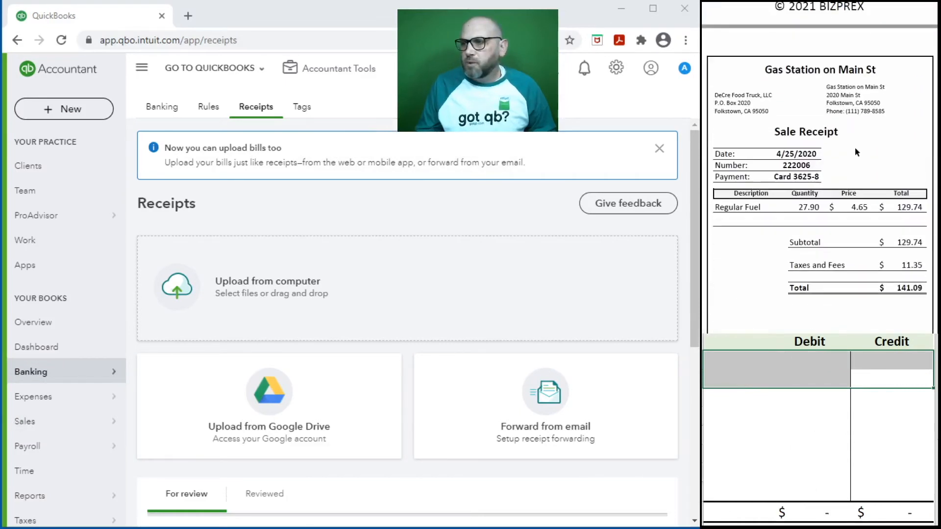
{"action": "scroll", "coordinate": [855, 147], "scroll_direction": "down", "scroll_amount": 1}
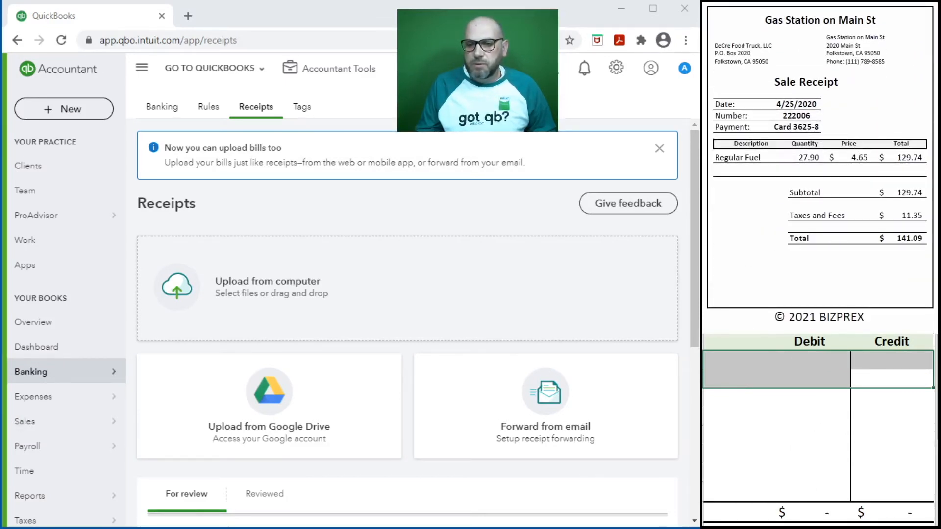
Step: Upload the 4/25/2020 gas station receipt file from the computer and refresh the receipts page
{"action": "left_click", "coordinate": [937, 372]}
{"action": "left_click_drag", "start_coordinate": [429, 417], "coordinate": [240, 309]}
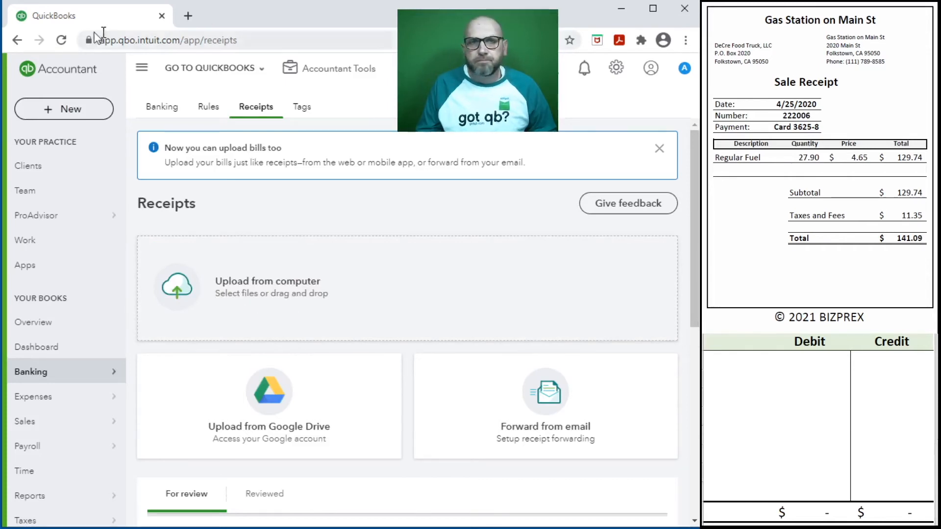
{"action": "left_click", "coordinate": [62, 40]}
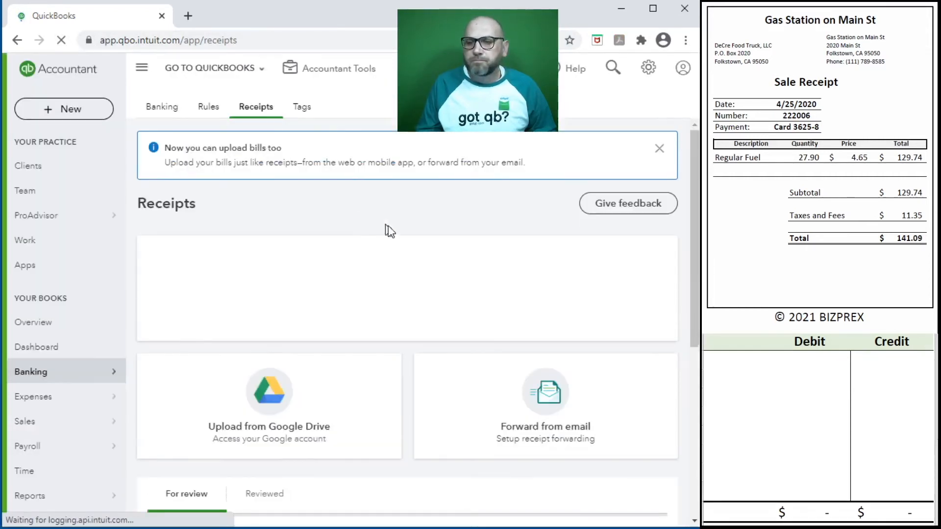
Step: Review the uploaded 141.09 receipt, setting the payee to Gas Station on Main St and the payment account to 21100 Credit Card
{"action": "scroll", "coordinate": [431, 251], "scroll_direction": "down", "scroll_amount": 6}
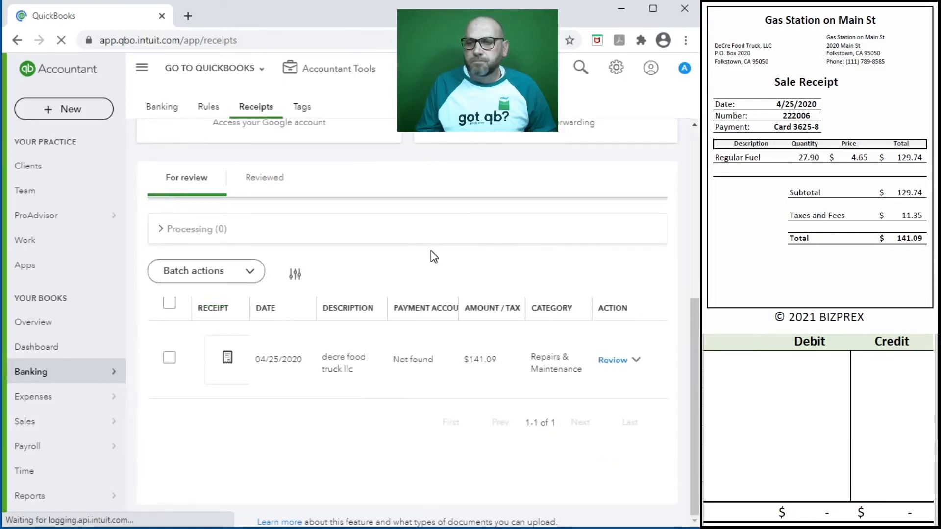
{"action": "left_click", "coordinate": [619, 361]}
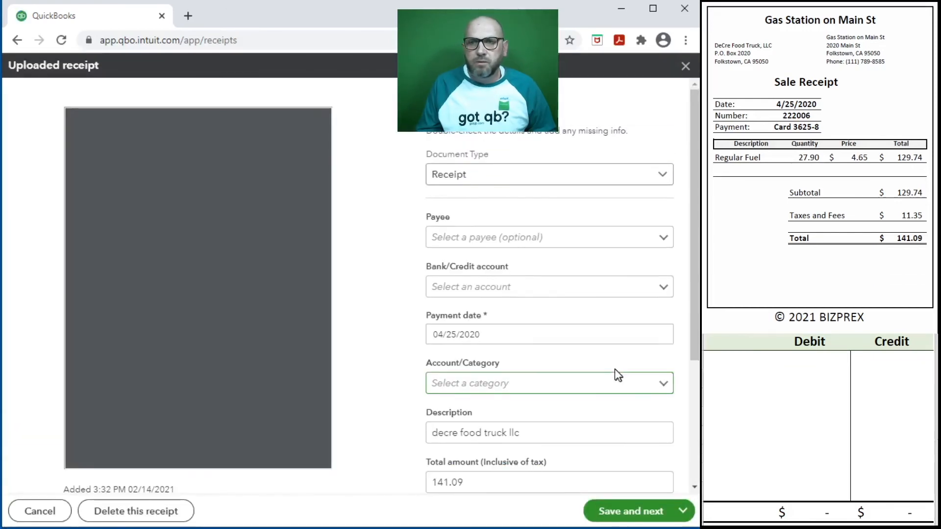
{"action": "left_click", "coordinate": [490, 236]}
{"action": "type", "text": "gas"}
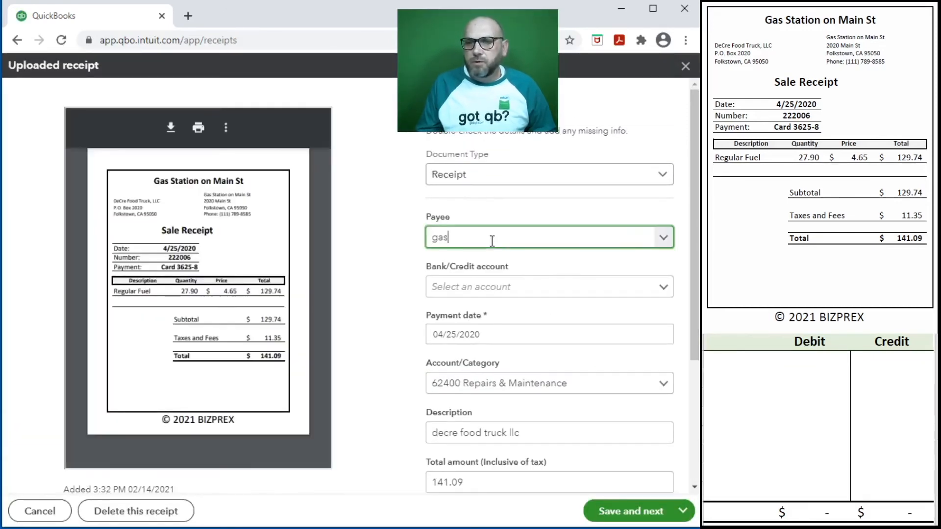
{"action": "left_click", "coordinate": [497, 285]}
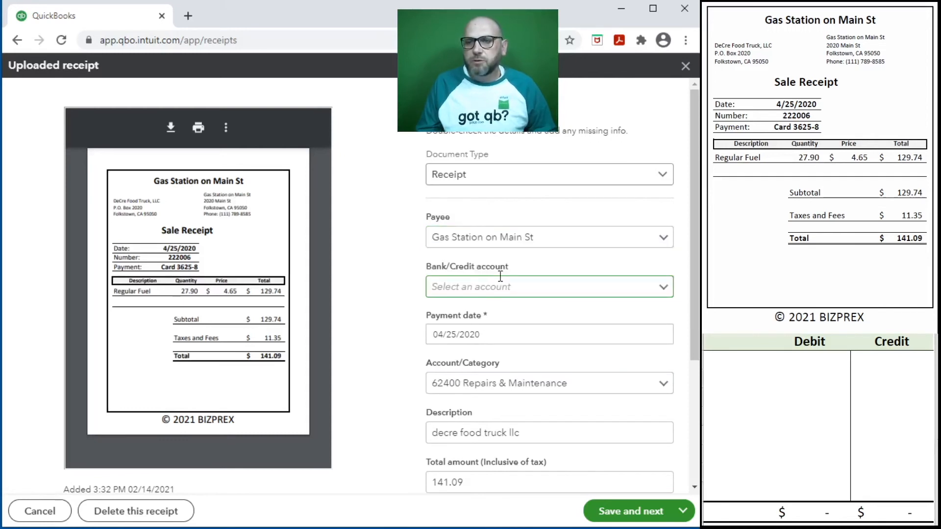
{"action": "left_click", "coordinate": [493, 288]}
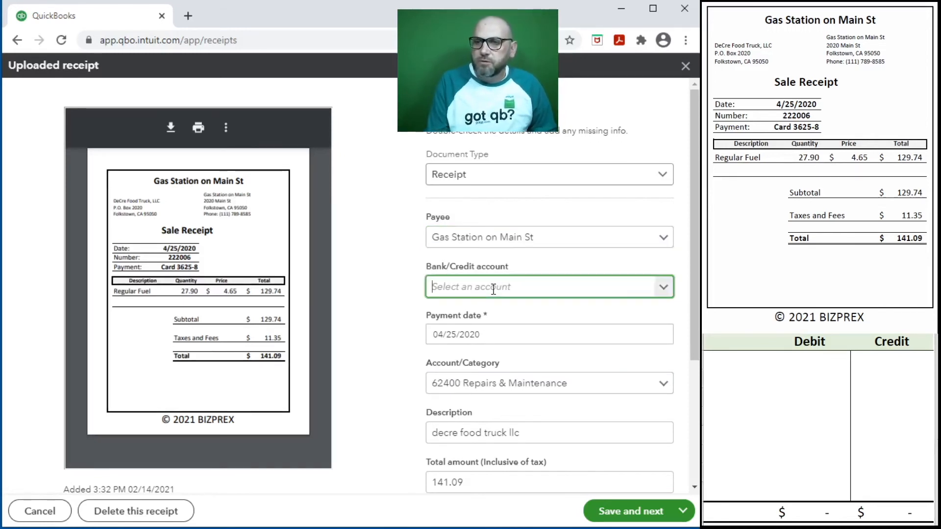
{"action": "type", "text": "credi"}
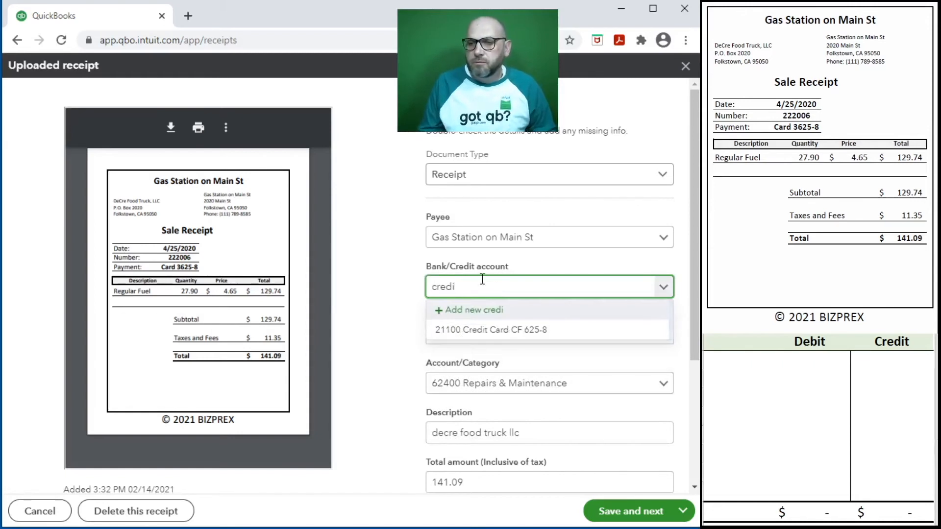
{"action": "left_click", "coordinate": [468, 330]}
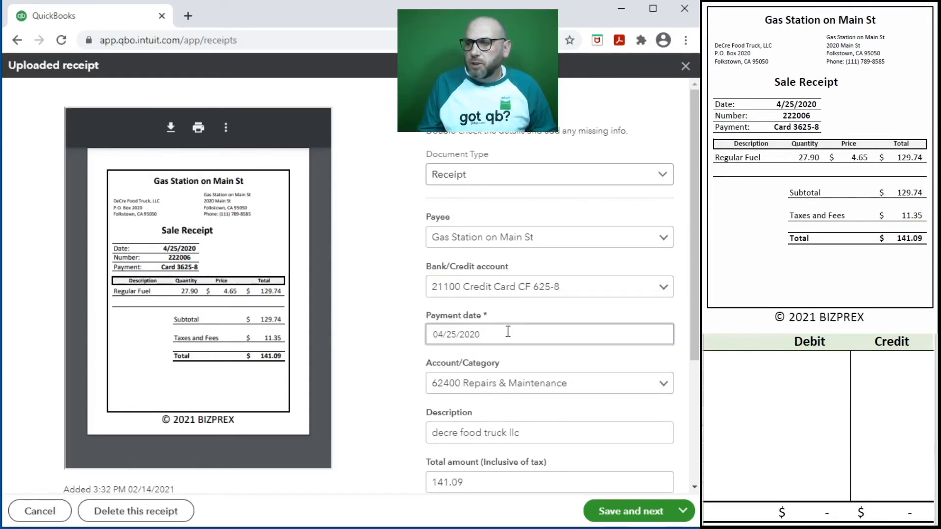
Step: Set the 141.09 receipt's category to 63200 Truck Expense - Fuel
{"action": "left_click", "coordinate": [500, 389]}
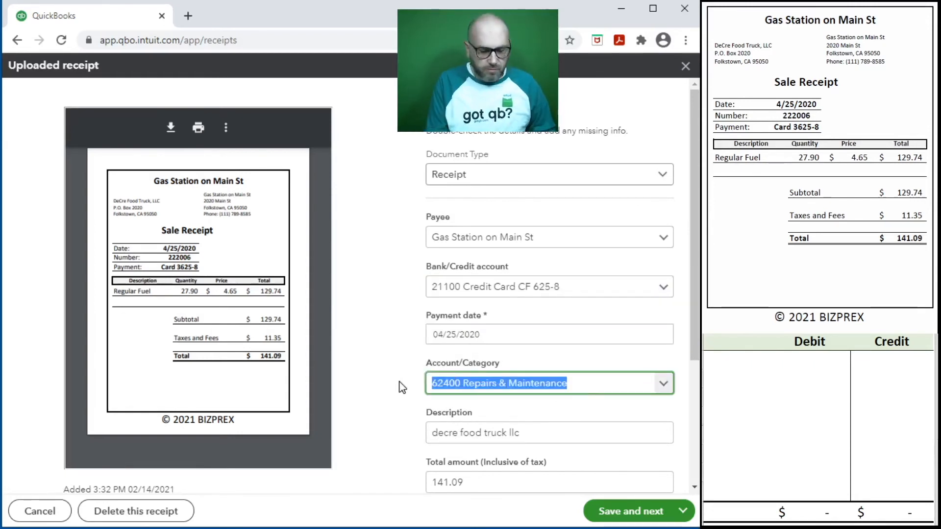
{"action": "type", "text": "fuel"}
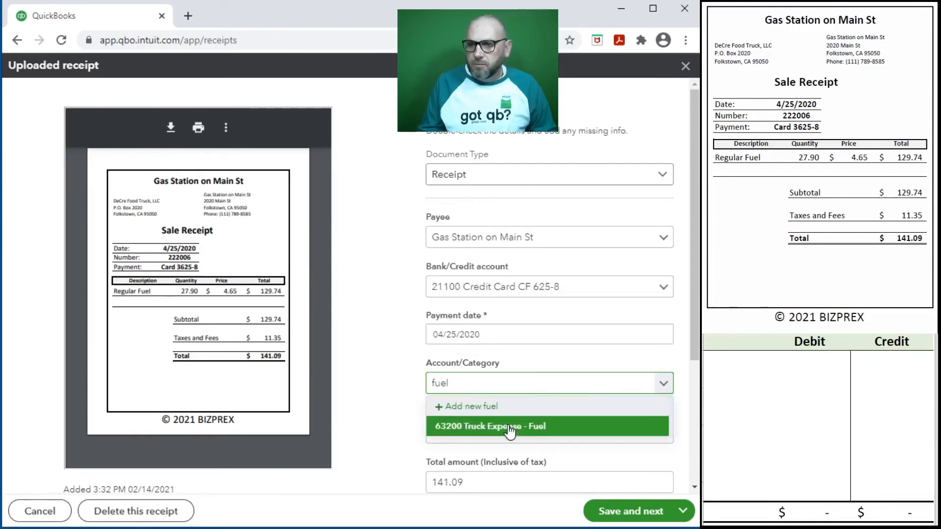
{"action": "left_click", "coordinate": [510, 366]}
Step: Replace the receipt's description with the receipt number 222006 and copy it into the memo
{"action": "left_click_drag", "start_coordinate": [554, 432], "coordinate": [346, 418]}
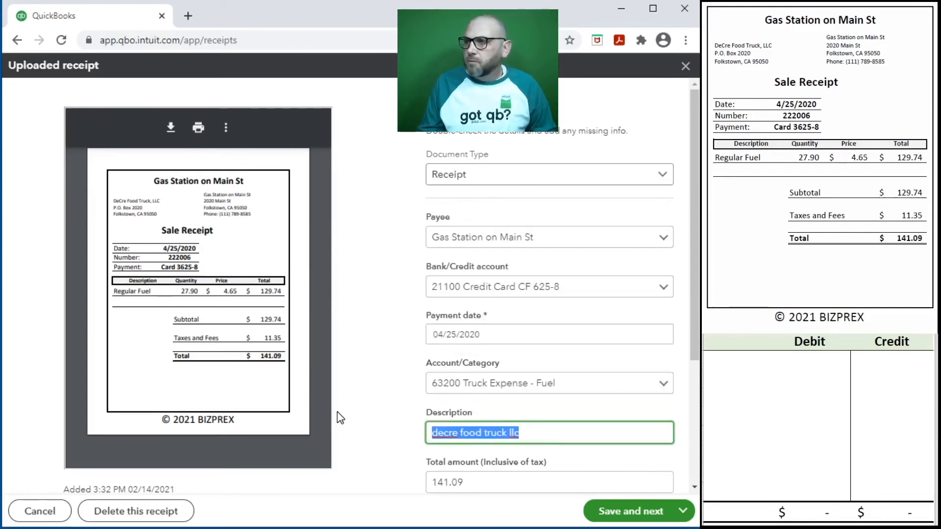
{"action": "type", "text": "222006"}
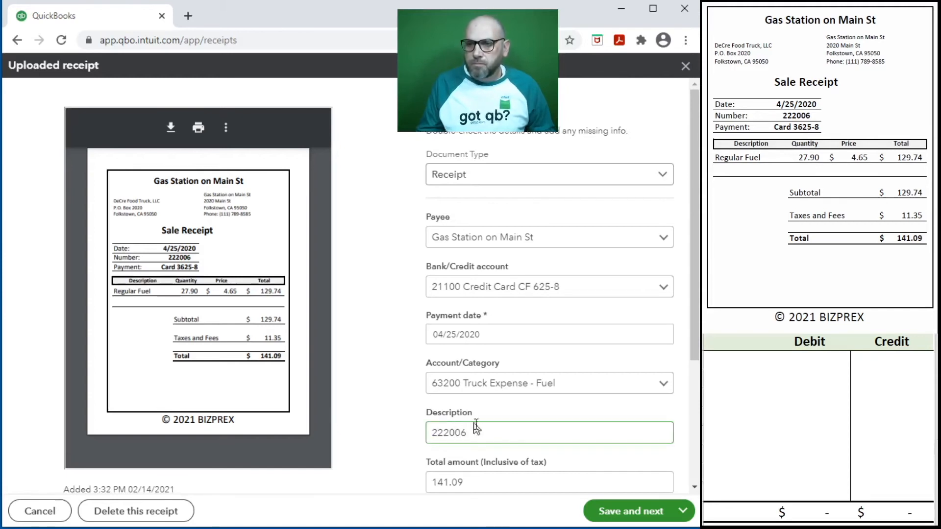
{"action": "left_click_drag", "start_coordinate": [490, 431], "coordinate": [391, 436]}
{"action": "key", "text": "ctrl+c"}
{"action": "scroll", "coordinate": [457, 416], "scroll_direction": "down", "scroll_amount": 4}
{"action": "left_click", "coordinate": [483, 357]}
{"action": "key", "text": "ctrl+v"}
{"action": "scroll", "coordinate": [441, 343], "scroll_direction": "up", "scroll_amount": 4}
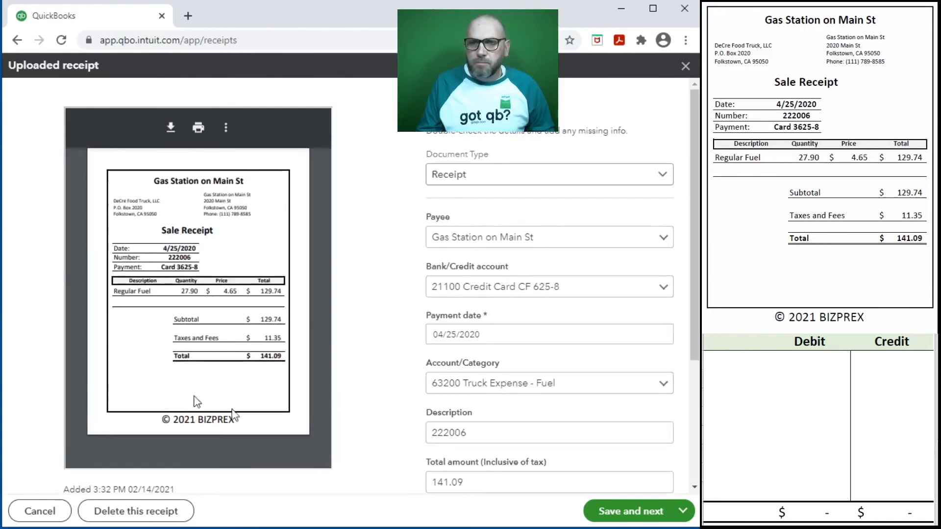
Step: Enter a debit of 141.09 to fuel account 63200 on the worksheet's first line
{"action": "left_click", "coordinate": [750, 367]}
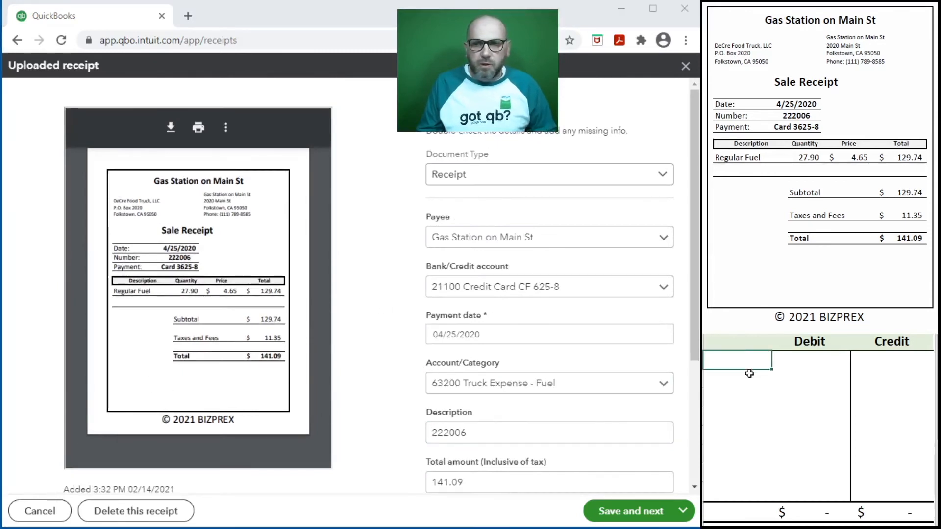
{"action": "type", "text": "6320"}
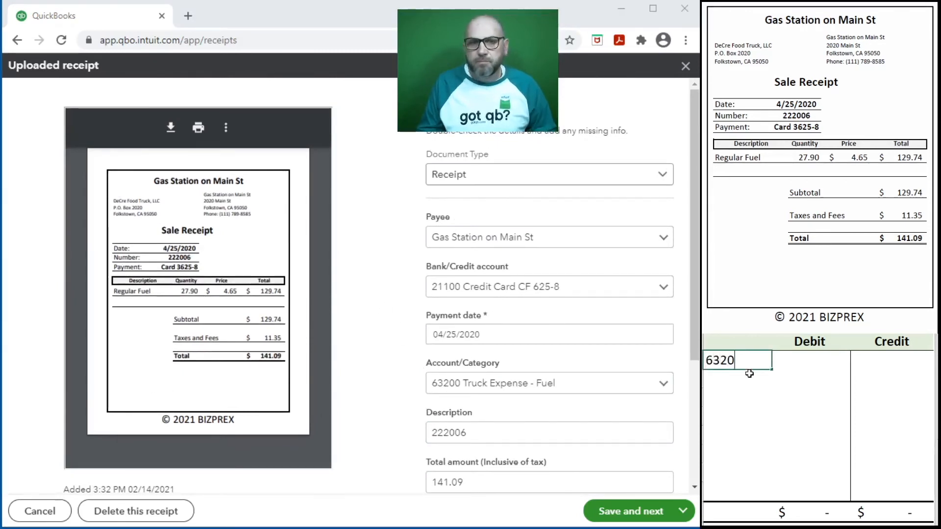
{"action": "type", "text": "0"}
{"action": "key", "text": "Tab"}
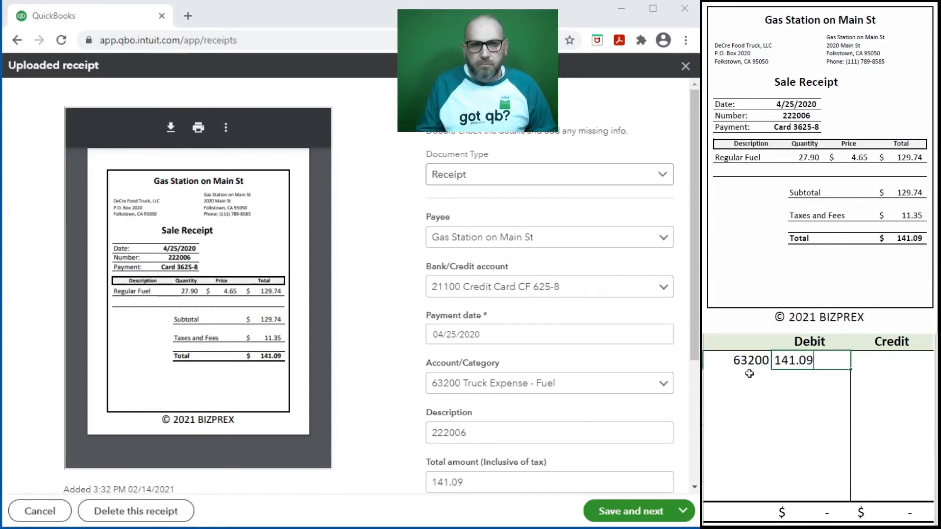
{"action": "key", "text": "Return"}
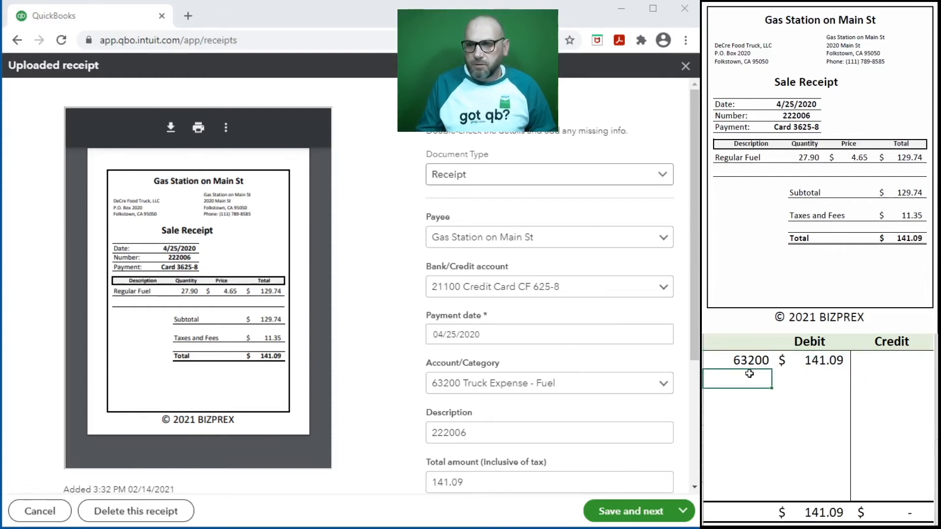
Step: Enter a credit of 141.09 to credit card account 21100 on the worksheet's second line
{"action": "type", "text": "21100"}
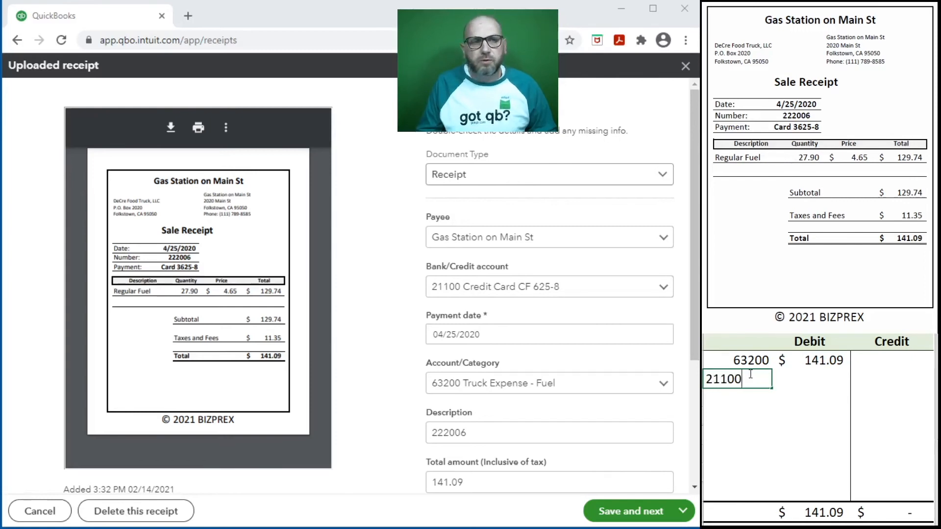
{"action": "key", "text": "Tab"}
{"action": "key", "text": "Tab"}
{"action": "type", "text": "141.09"}
{"action": "key", "text": "Return"}
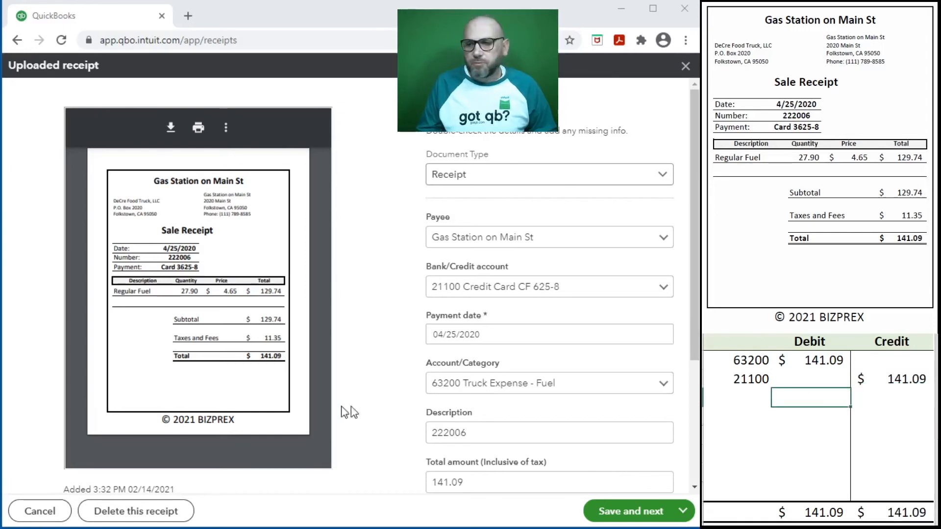
Step: Save the reviewed 141.09 gas station receipt and create its expense
{"action": "left_click", "coordinate": [477, 487]}
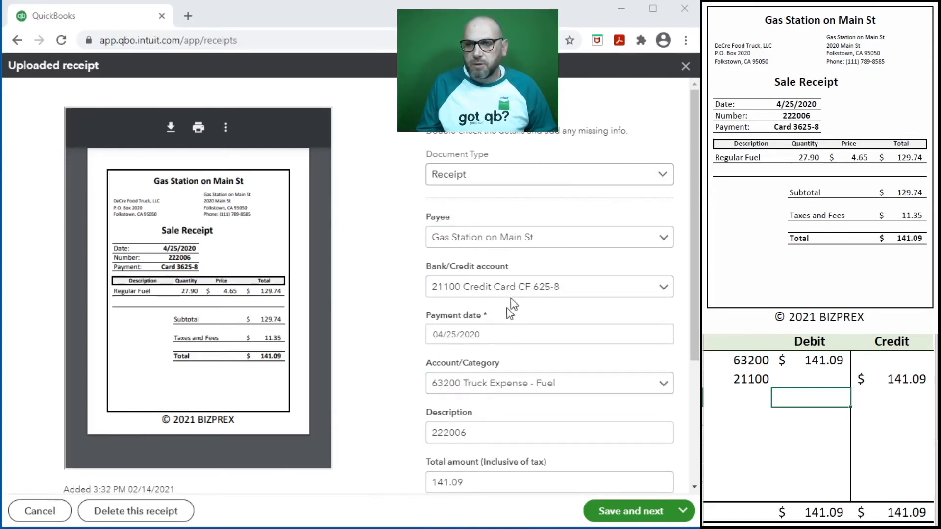
{"action": "left_click", "coordinate": [622, 512]}
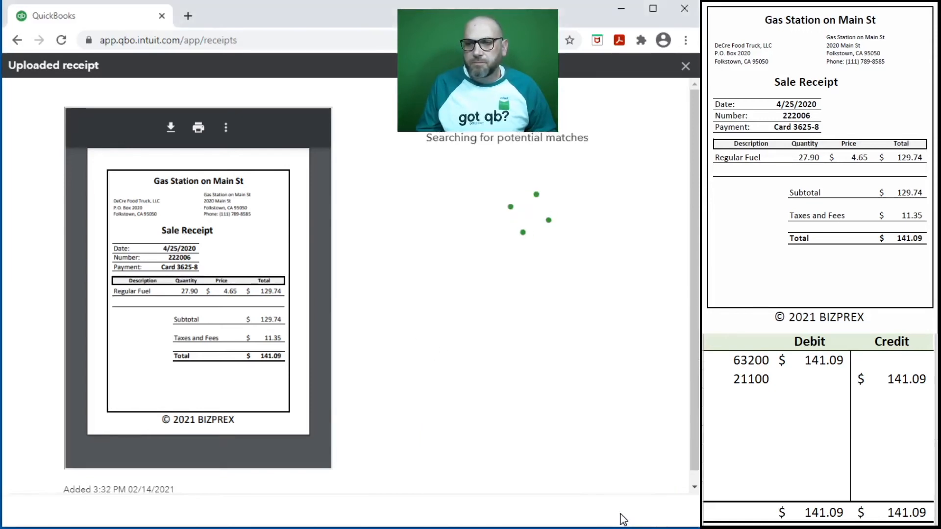
{"action": "left_click", "coordinate": [603, 509]}
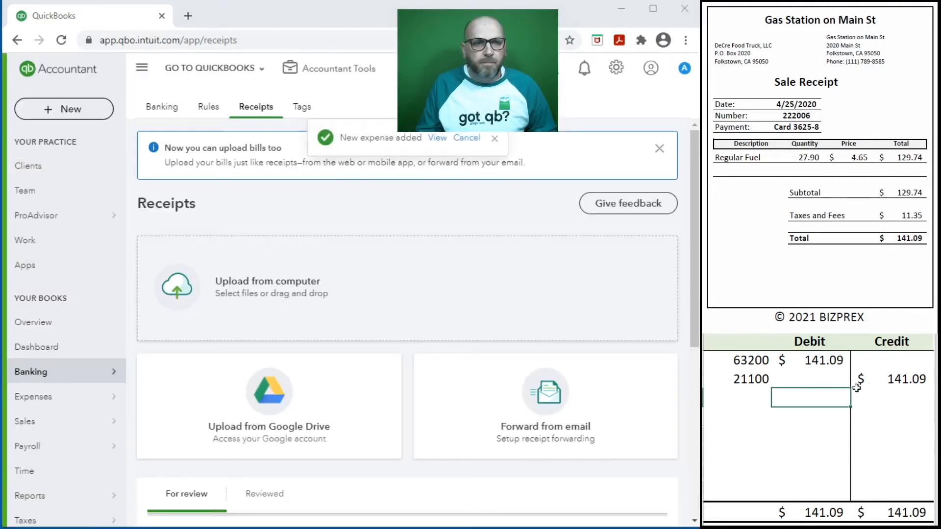
Step: Clear the worksheet's debit and credit entries and bring up the 4/15/2020 Mobile Service Provider statement
{"action": "left_click_drag", "start_coordinate": [907, 380], "coordinate": [743, 365]}
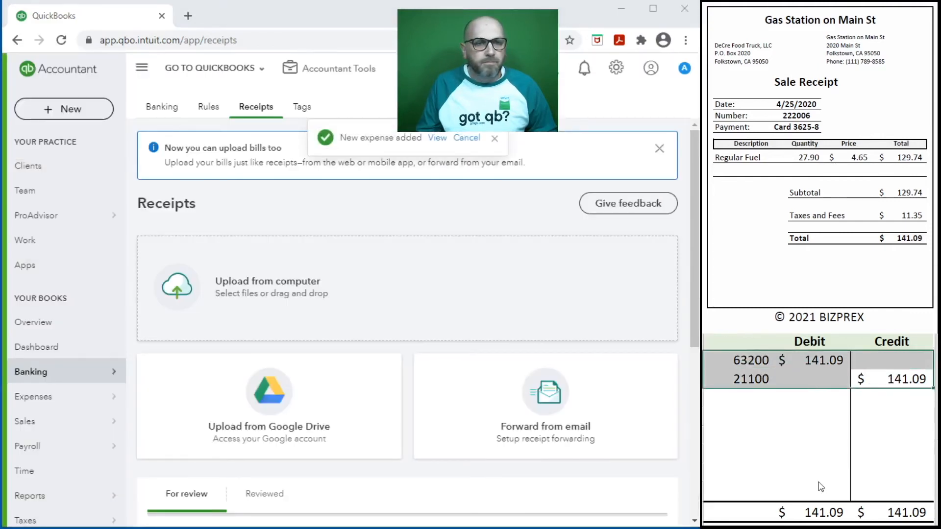
{"action": "key", "text": "Delete"}
{"action": "scroll", "coordinate": [789, 186], "scroll_direction": "down", "scroll_amount": 10}
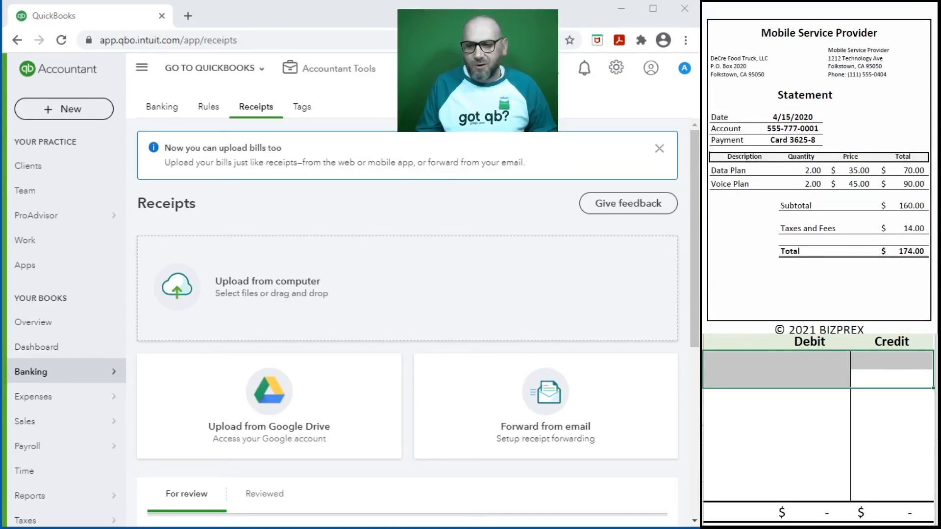
Step: Upload the Mobile Service Provider statement file from the computer and refresh the receipts page
{"action": "left_click_drag", "start_coordinate": [362, 526], "coordinate": [227, 284]}
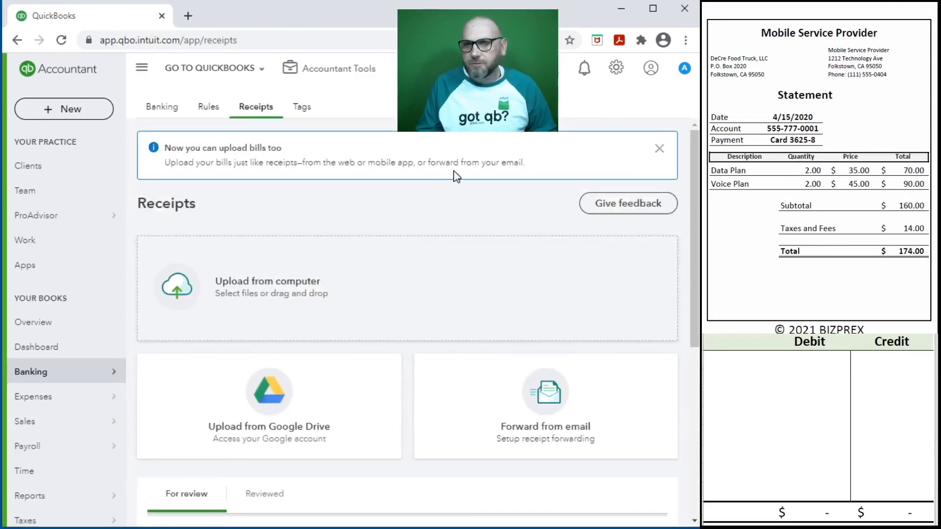
{"action": "left_click", "coordinate": [61, 40]}
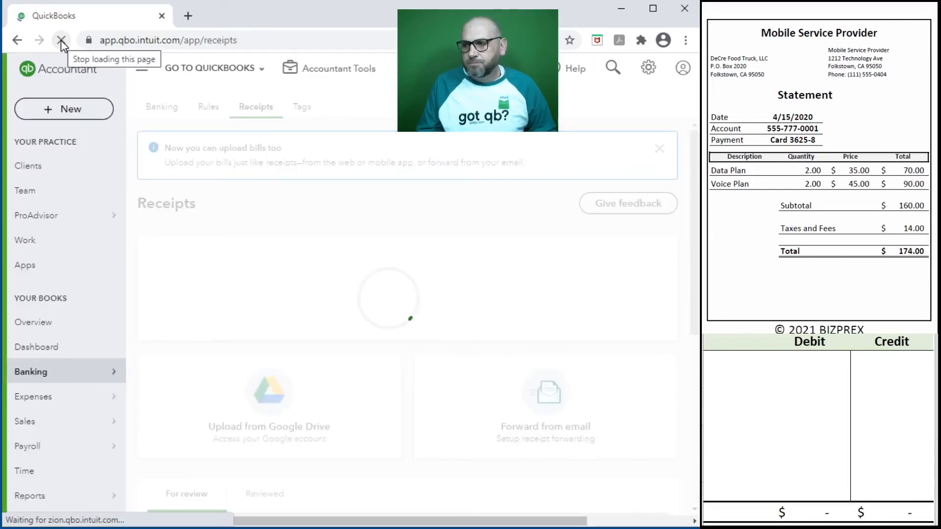
Step: Open the 174.00 mobile service provider receipt for review and set its bank/credit account to credit card account 21100
{"action": "scroll", "coordinate": [331, 295], "scroll_direction": "down", "scroll_amount": 1}
{"action": "scroll", "coordinate": [343, 290], "scroll_direction": "down", "scroll_amount": 5}
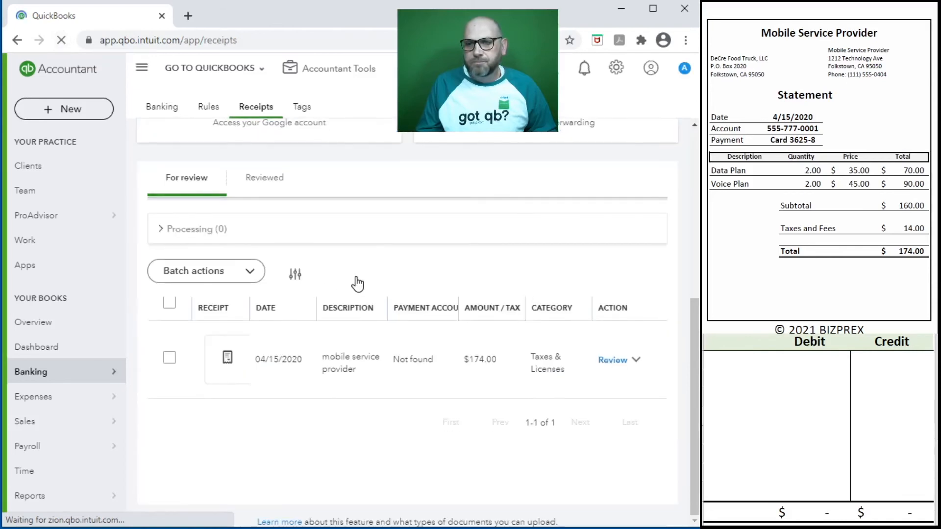
{"action": "left_click", "coordinate": [614, 361]}
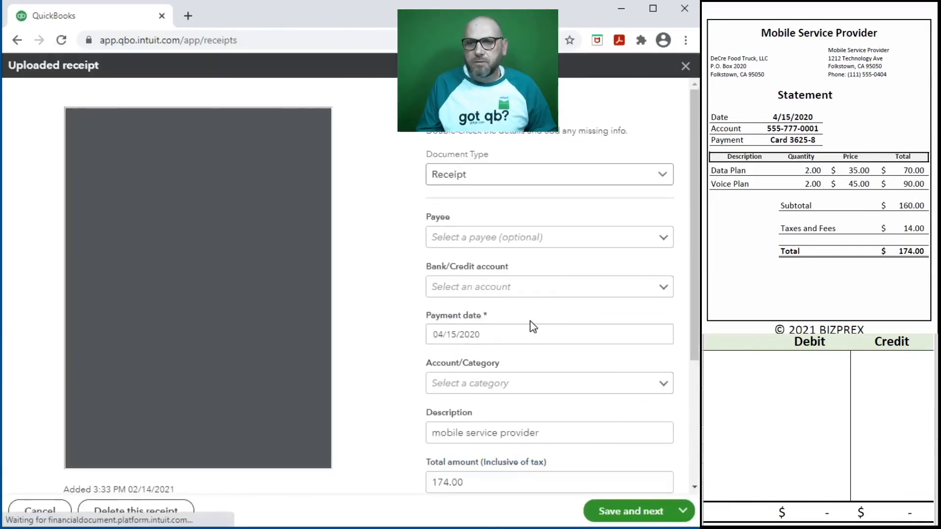
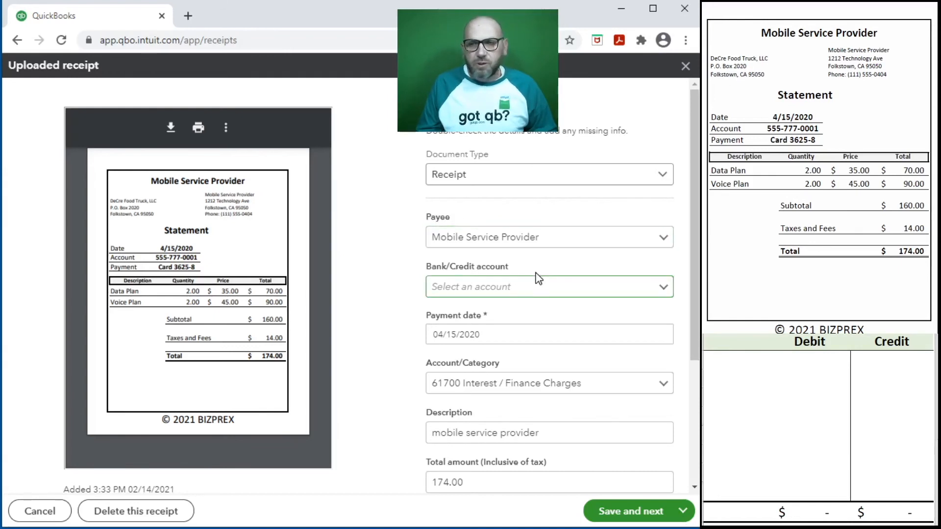
{"action": "left_click", "coordinate": [490, 288]}
{"action": "type", "text": "cred"}
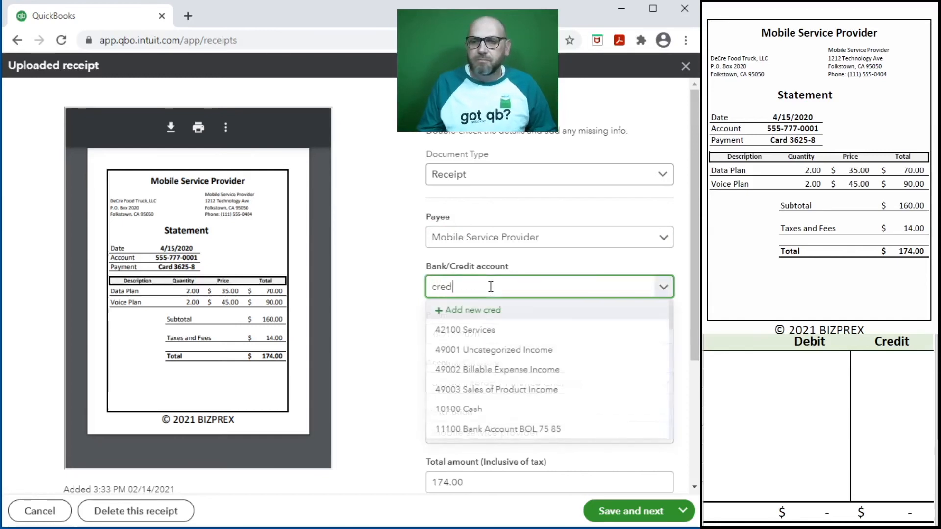
{"action": "left_click", "coordinate": [520, 328]}
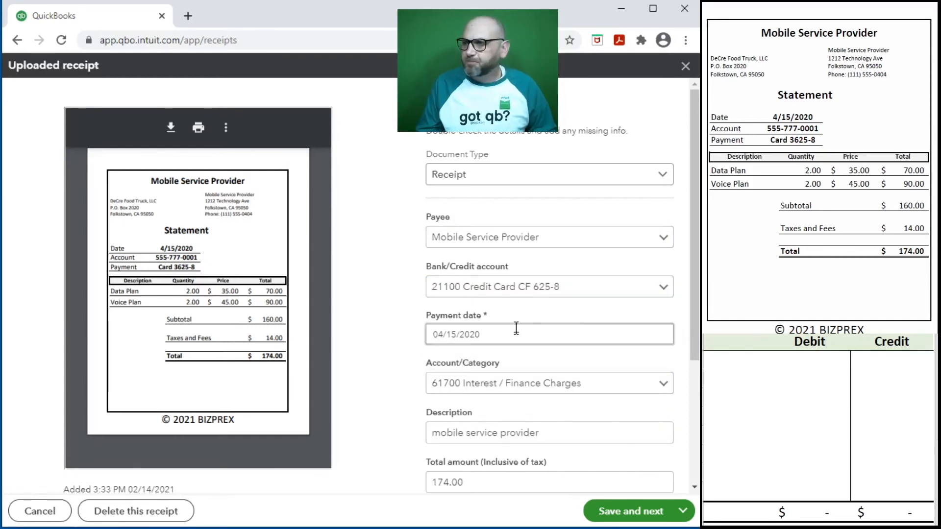
Step: Set the receipt's account/category to 62600 Telephone Expense
{"action": "left_click", "coordinate": [619, 384]}
{"action": "type", "text": "te"}
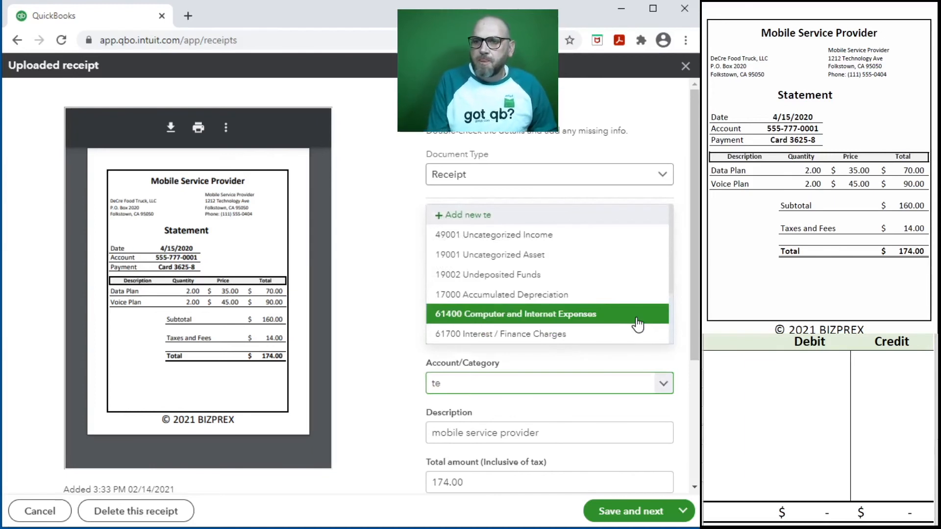
{"action": "left_click_drag", "start_coordinate": [491, 384], "coordinate": [372, 375]}
{"action": "type", "text": "Tele"}
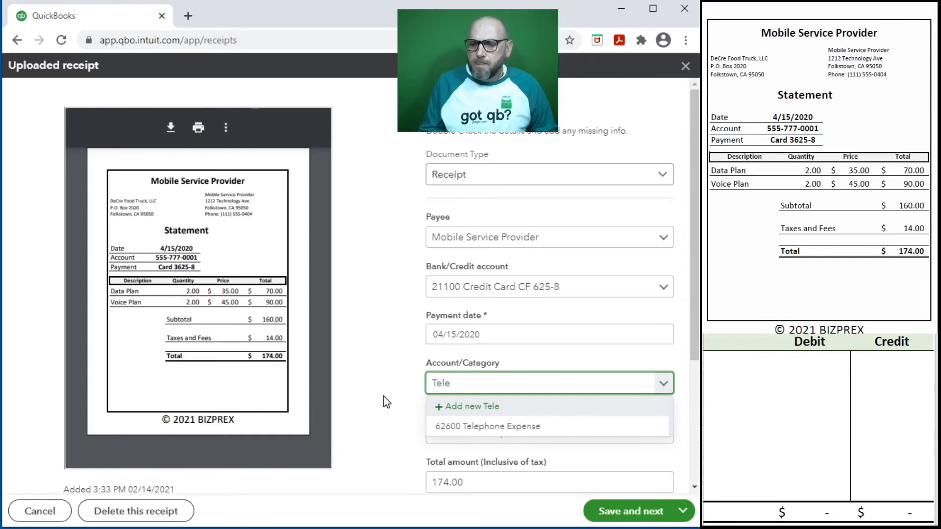
{"action": "left_click", "coordinate": [478, 426]}
Step: Replace the receipt's description with the statement's account number and copy that number into the memo
{"action": "left_click_drag", "start_coordinate": [565, 431], "coordinate": [375, 429]}
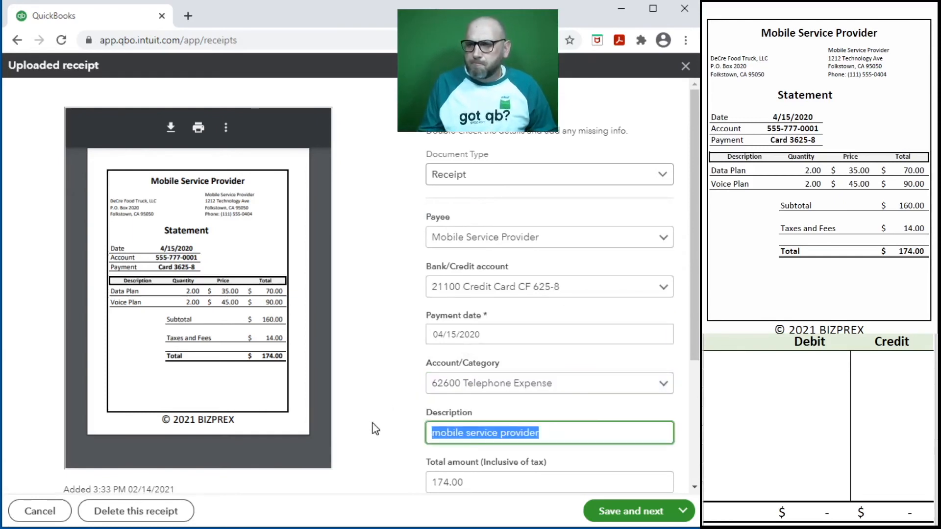
{"action": "type", "text": "555-777-0001"}
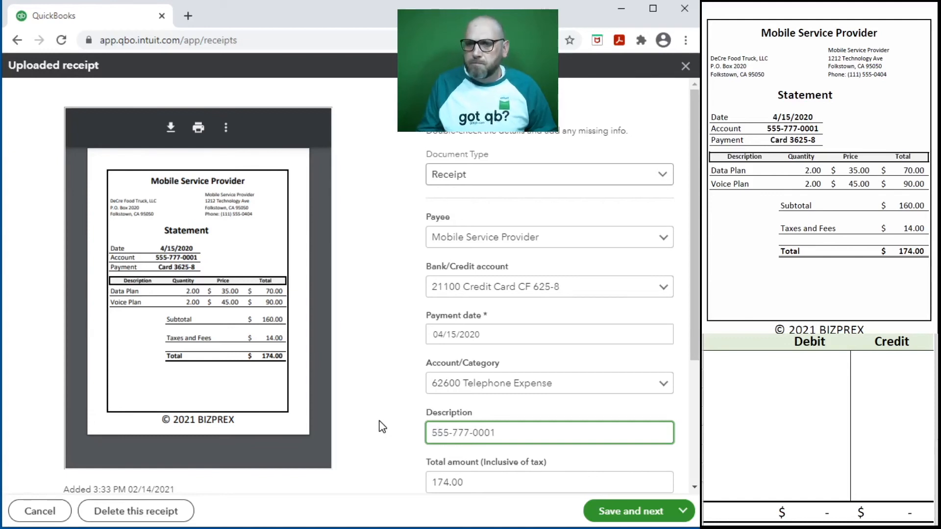
{"action": "left_click", "coordinate": [380, 426]}
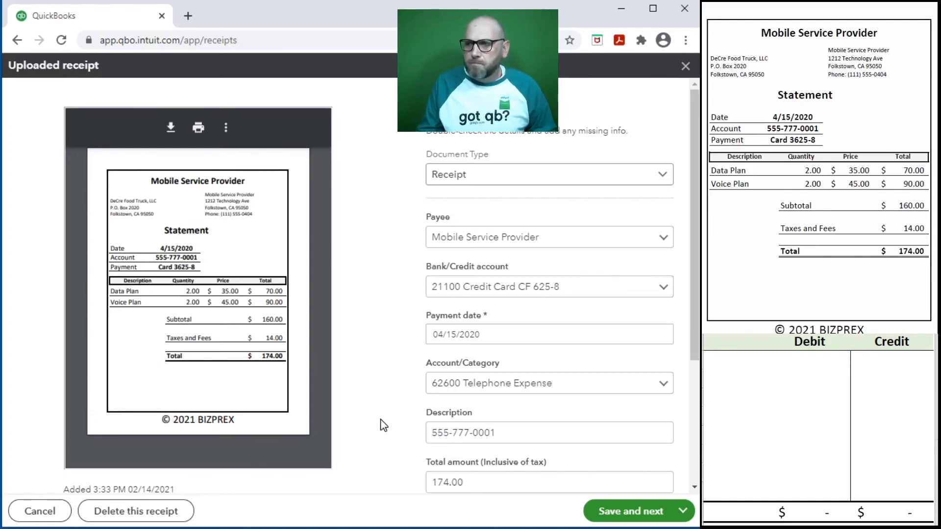
{"action": "scroll", "coordinate": [377, 408], "scroll_direction": "down", "scroll_amount": 2}
{"action": "scroll", "coordinate": [387, 402], "scroll_direction": "down", "scroll_amount": 2}
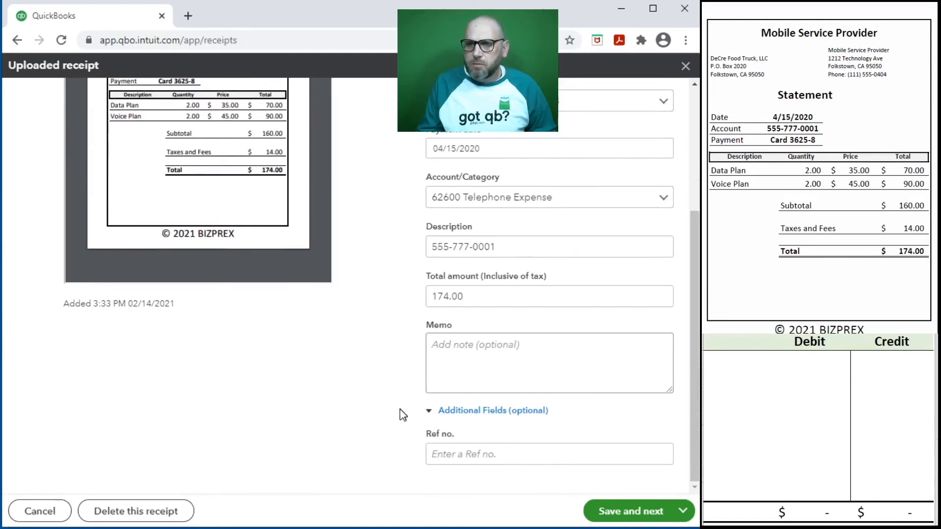
{"action": "scroll", "coordinate": [402, 412], "scroll_direction": "up", "scroll_amount": 2}
{"action": "left_click", "coordinate": [521, 318]}
{"action": "key", "text": "ctrl+a"}
{"action": "key", "text": "ctrl+c"}
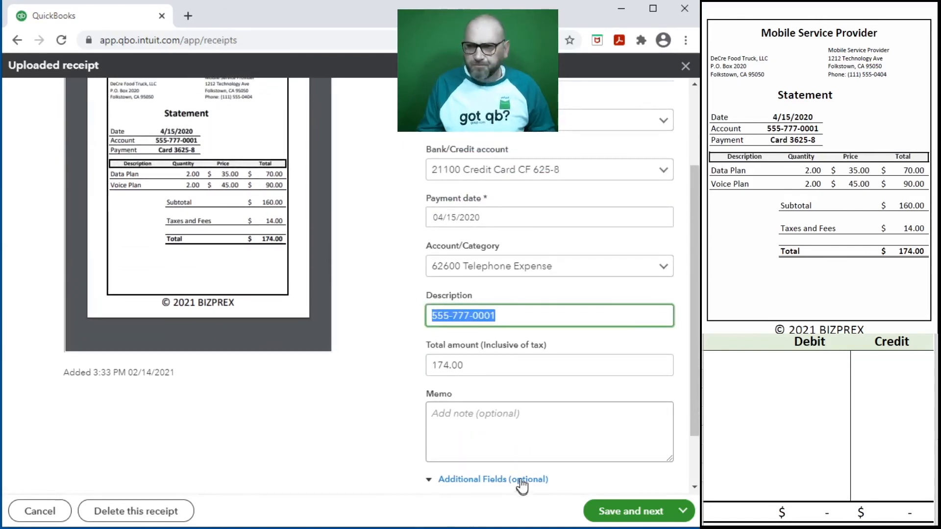
{"action": "left_click", "coordinate": [510, 416]}
{"action": "key", "text": "ctrl+v"}
{"action": "scroll", "coordinate": [328, 432], "scroll_direction": "up", "scroll_amount": 3}
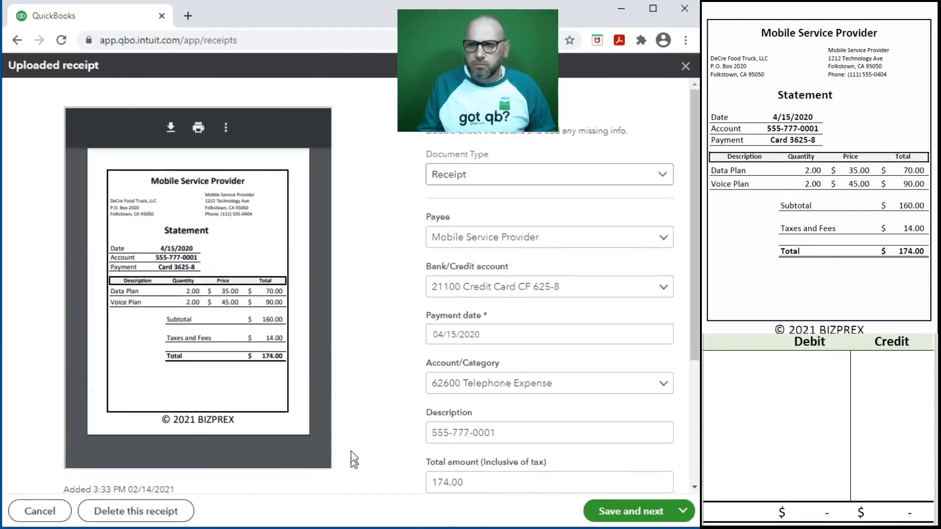
Step: Enter a debit of 174.00 to account 62600 on the worksheet's first line
{"action": "left_click", "coordinate": [762, 386]}
{"action": "left_click", "coordinate": [735, 358]}
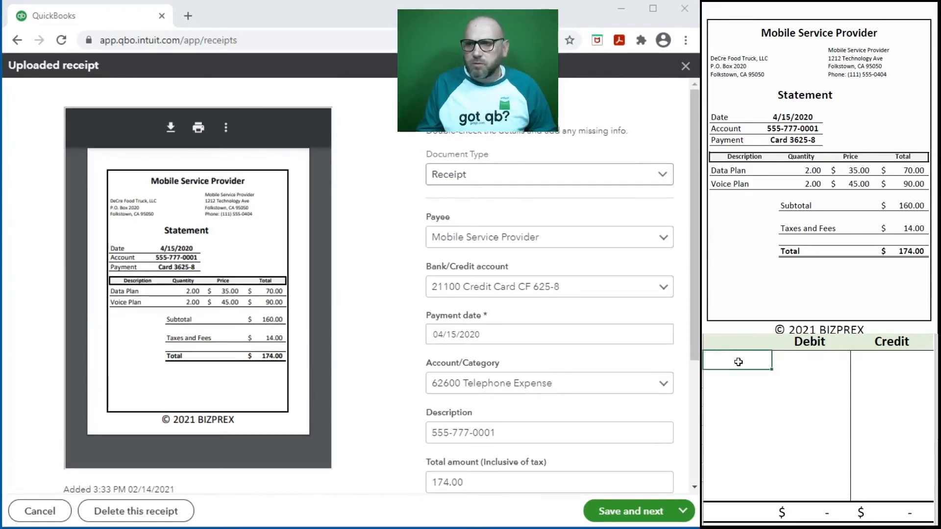
{"action": "type", "text": "62600"}
{"action": "key", "text": "Tab"}
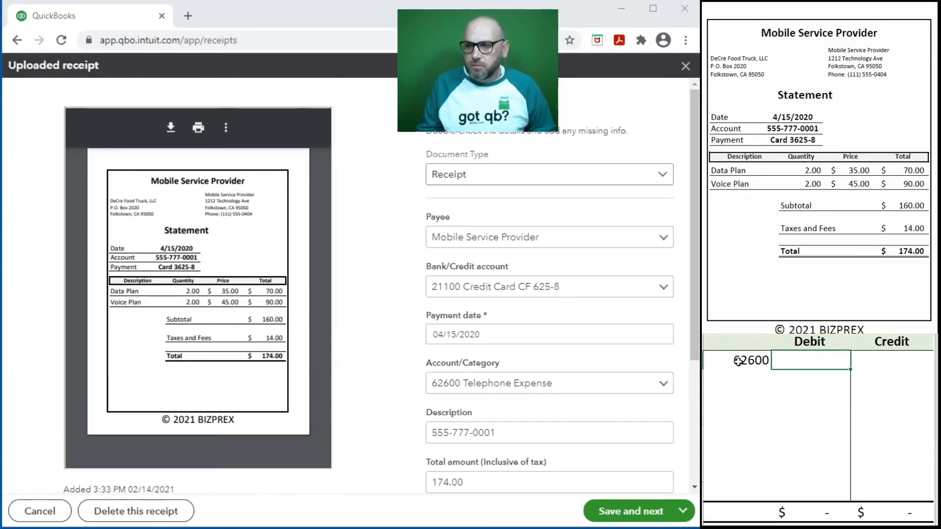
{"action": "type", "text": "174.00"}
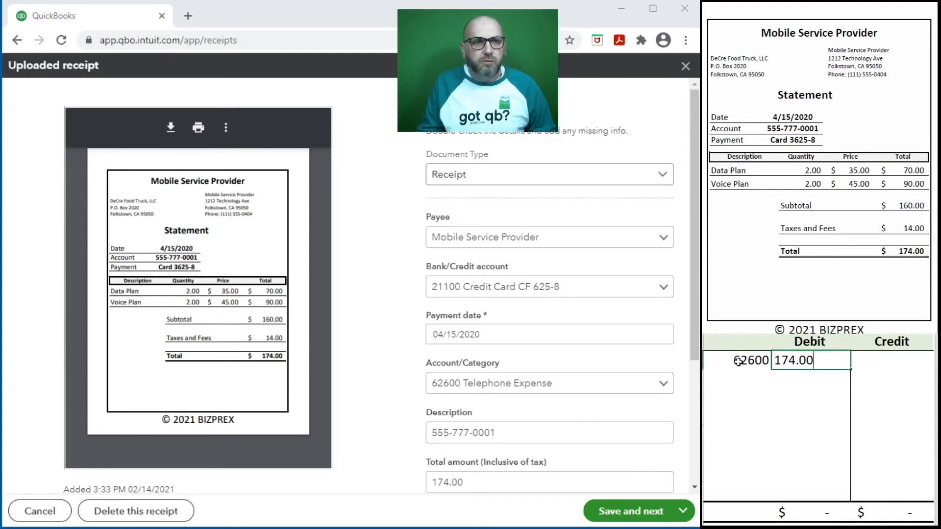
{"action": "key", "text": "Return"}
Step: Enter a credit of 174 to credit card account 21100 on the worksheet's second line
{"action": "type", "text": "21100"}
{"action": "key", "text": "Tab"}
{"action": "key", "text": "Tab"}
{"action": "type", "text": "174"}
{"action": "key", "text": "Return"}
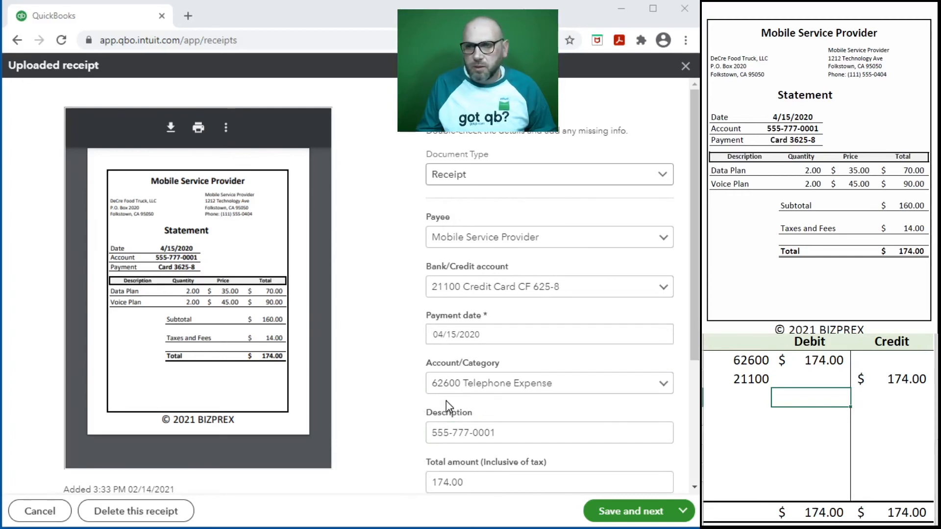
Step: Save the reviewed 174.00 mobile service provider receipt and create its expense
{"action": "left_click", "coordinate": [629, 517]}
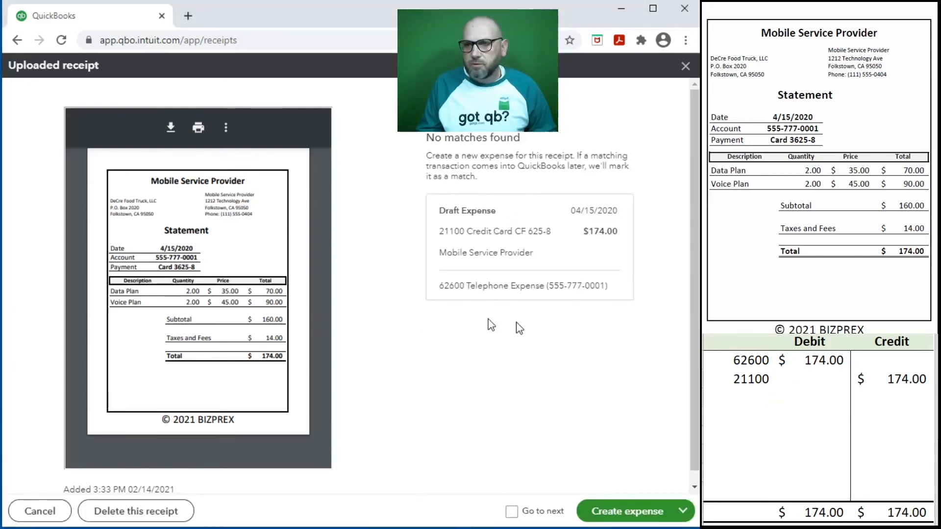
{"action": "left_click", "coordinate": [617, 514]}
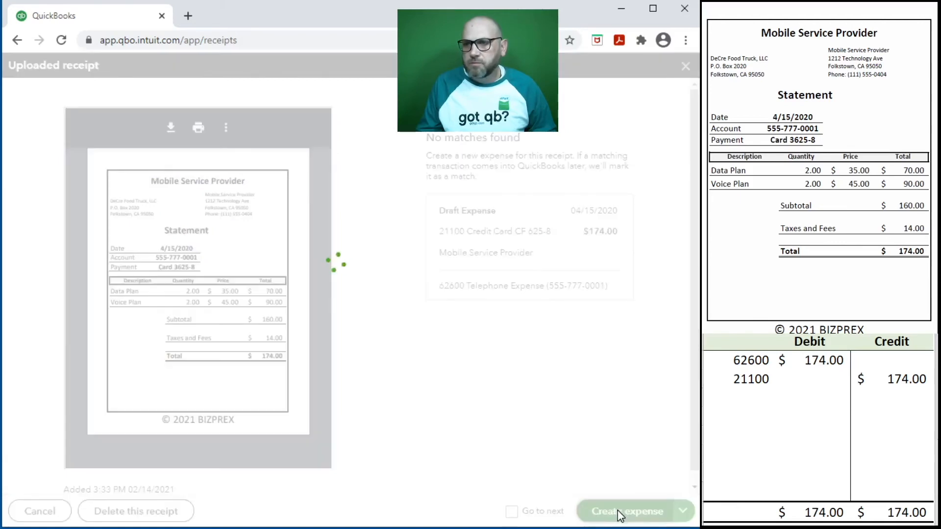
Step: Clear the worksheet's debit and credit entries and bring up the 4/16/2020 Online Market return receipt
{"action": "left_click", "coordinate": [832, 391]}
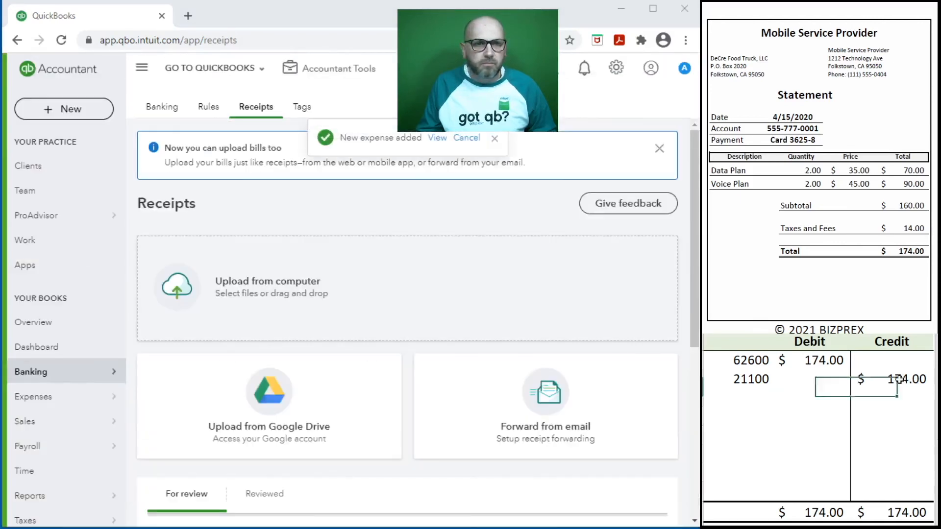
{"action": "left_click_drag", "start_coordinate": [903, 380], "coordinate": [744, 368]}
{"action": "key", "text": "Delete"}
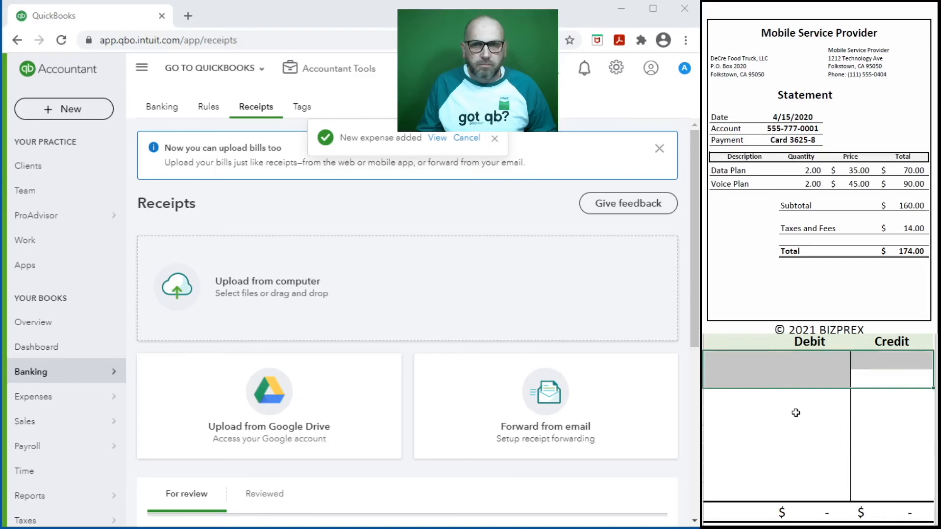
{"action": "scroll", "coordinate": [772, 191], "scroll_direction": "down", "scroll_amount": 5}
{"action": "scroll", "coordinate": [773, 193], "scroll_direction": "down", "scroll_amount": 3}
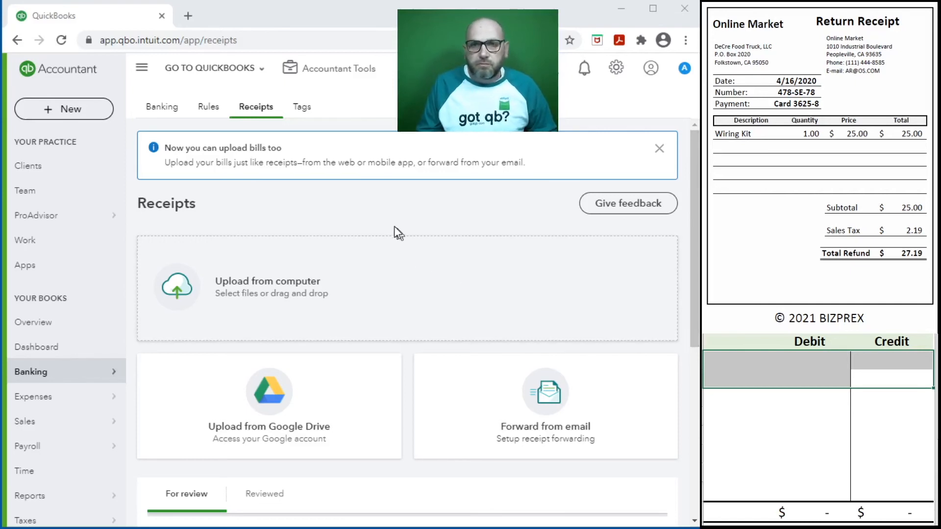
Step: Start a new credit card credit with Online Market as the payee
{"action": "left_click", "coordinate": [49, 113]}
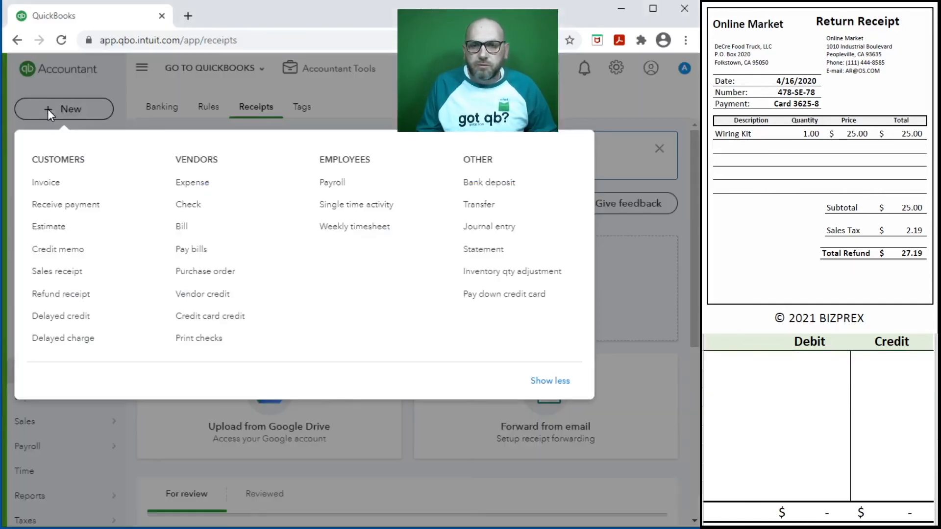
{"action": "left_click", "coordinate": [211, 325]}
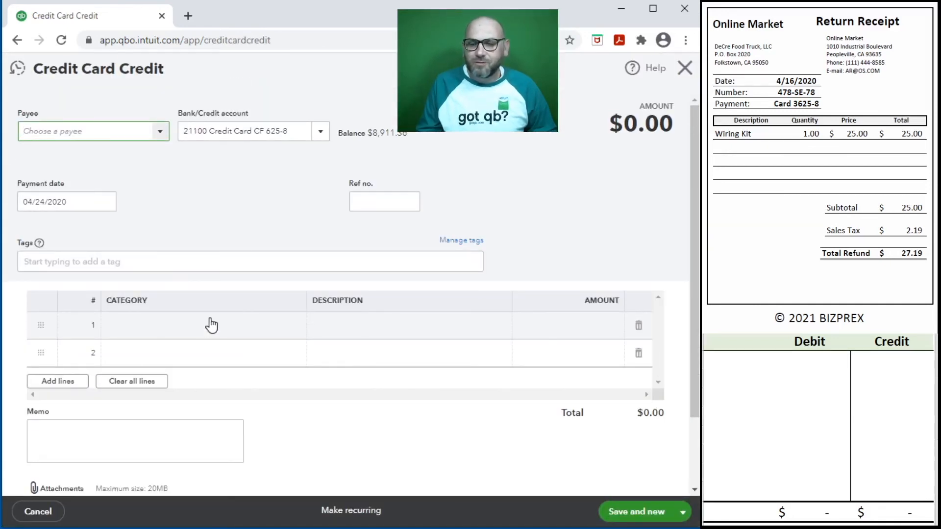
{"action": "type", "text": "onl"}
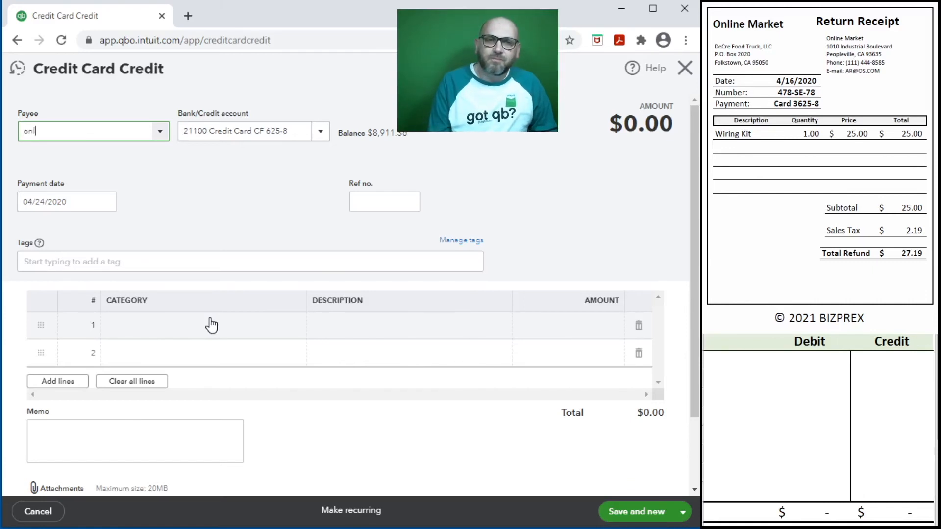
{"action": "left_click", "coordinate": [60, 178]}
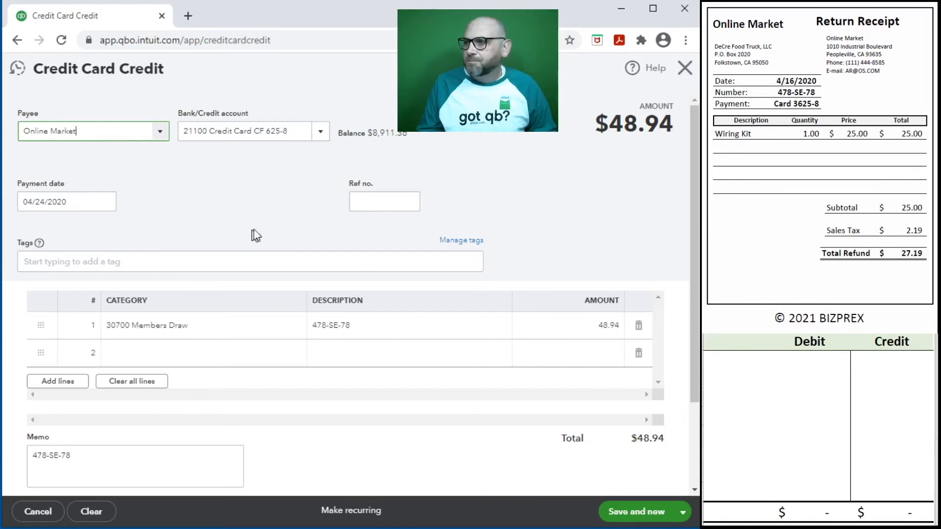
Step: Set the credit's payment date to 04/16/2020 and enter the return receipt's number as the reference number
{"action": "left_click", "coordinate": [43, 203]}
{"action": "left_click", "coordinate": [44, 202]}
{"action": "key", "text": "BackSpace"}
{"action": "key", "text": "BackSpace"}
{"action": "type", "text": "16"}
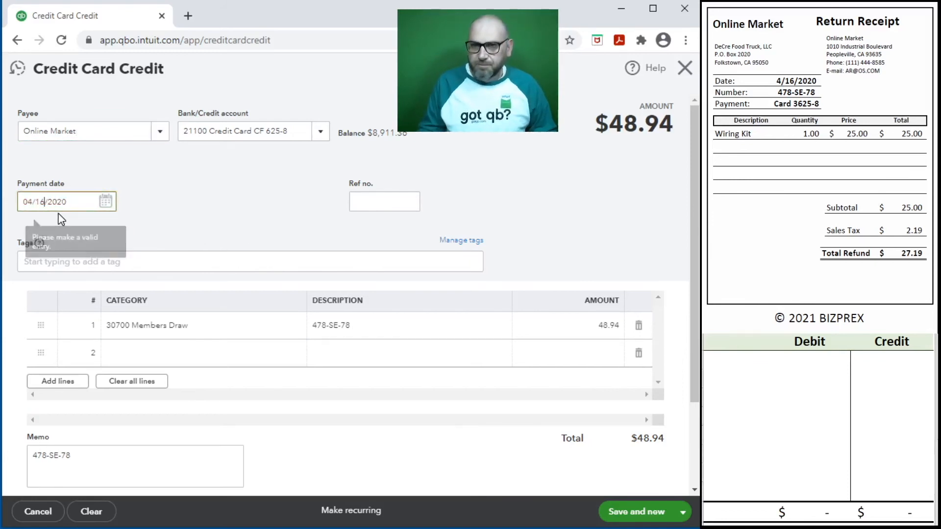
{"action": "left_click", "coordinate": [400, 201]}
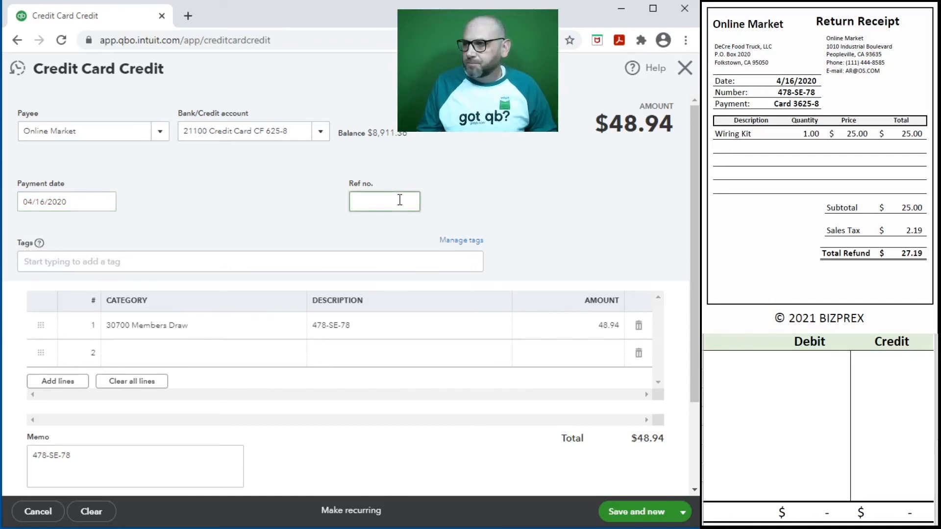
{"action": "type", "text": "478"}
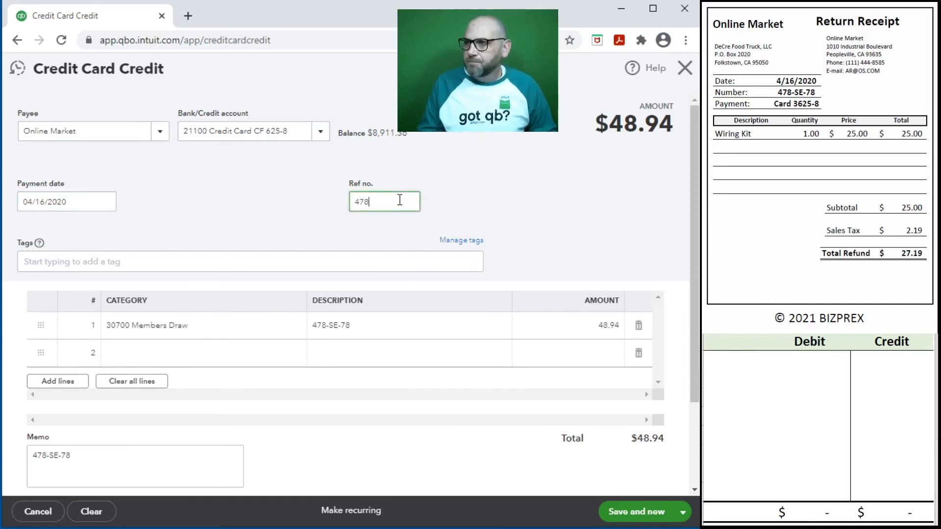
{"action": "type", "text": "-SE-78"}
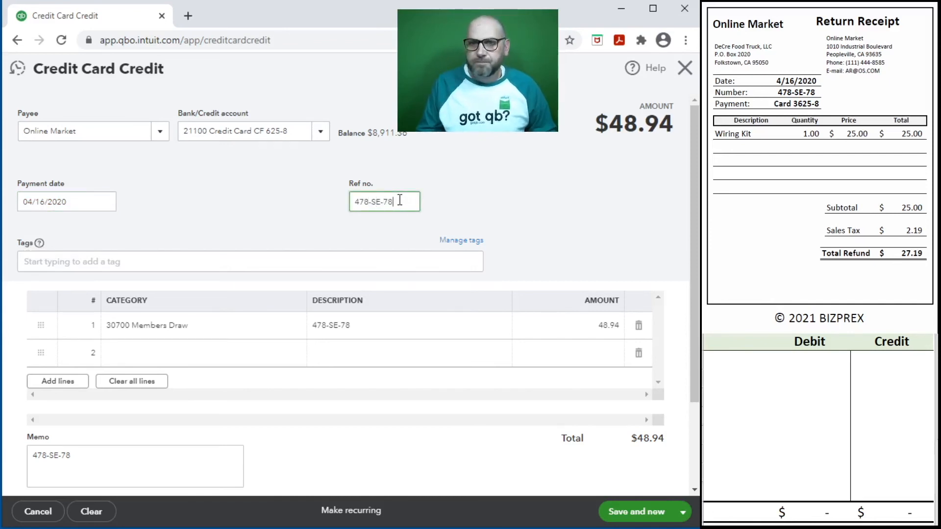
Step: Change the category of the credit's first line to 15000 Equipment
{"action": "left_click", "coordinate": [223, 333]}
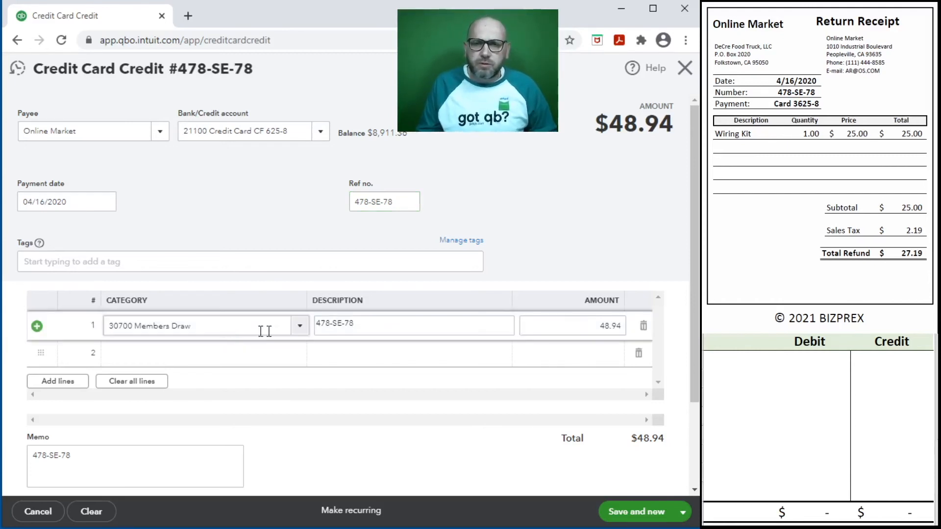
{"action": "left_click", "coordinate": [299, 327]}
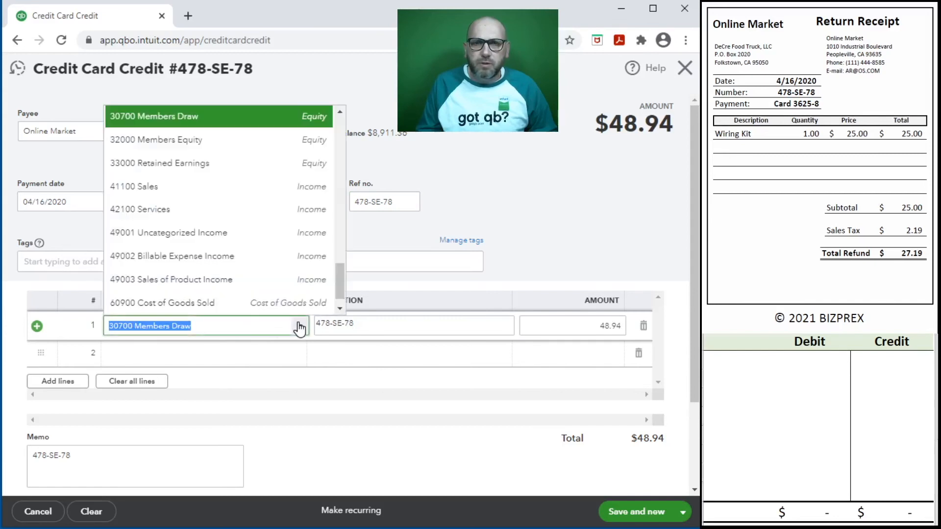
{"action": "scroll", "coordinate": [311, 222], "scroll_direction": "up", "scroll_amount": 3}
{"action": "scroll", "coordinate": [311, 223], "scroll_direction": "down", "scroll_amount": 10}
{"action": "scroll", "coordinate": [311, 223], "scroll_direction": "up", "scroll_amount": 4}
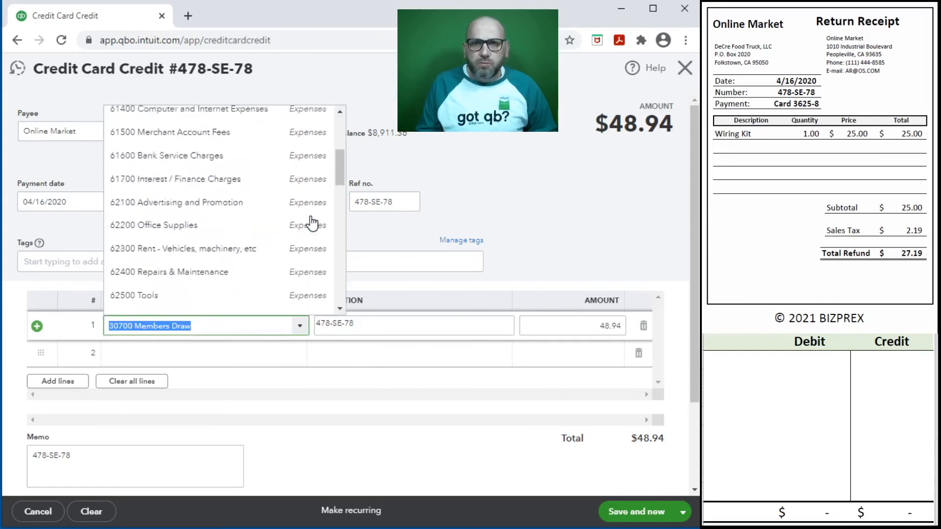
{"action": "scroll", "coordinate": [311, 223], "scroll_direction": "up", "scroll_amount": 4}
{"action": "scroll", "coordinate": [304, 230], "scroll_direction": "down", "scroll_amount": 12}
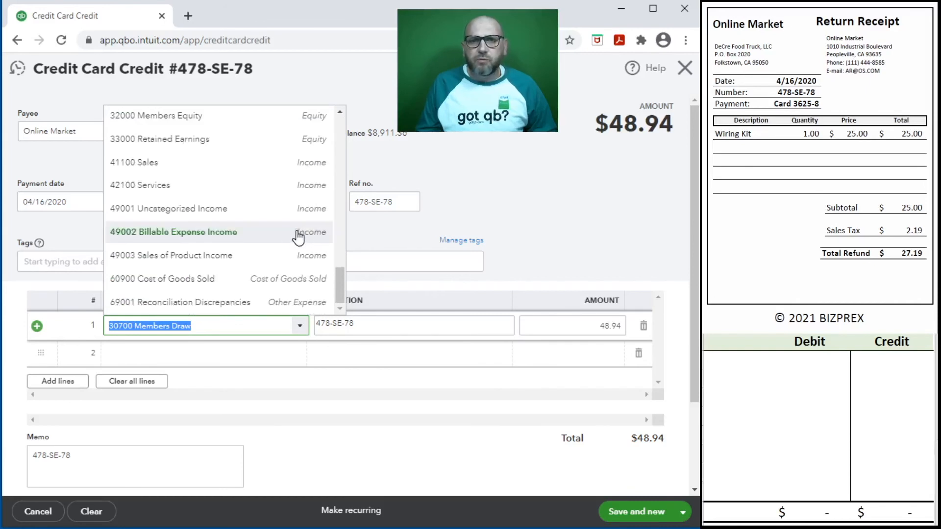
{"action": "scroll", "coordinate": [295, 243], "scroll_direction": "up", "scroll_amount": 2}
{"action": "scroll", "coordinate": [290, 247], "scroll_direction": "down", "scroll_amount": 2}
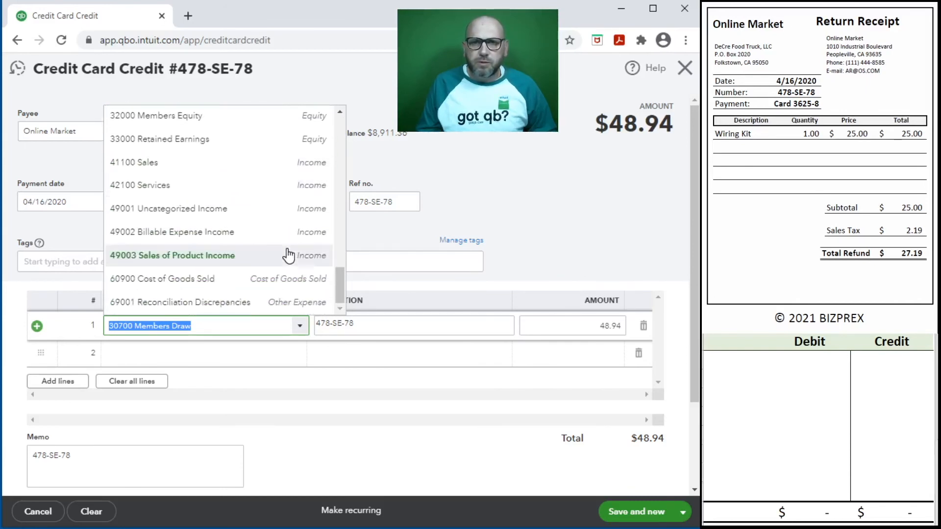
{"action": "scroll", "coordinate": [288, 266], "scroll_direction": "up", "scroll_amount": 1}
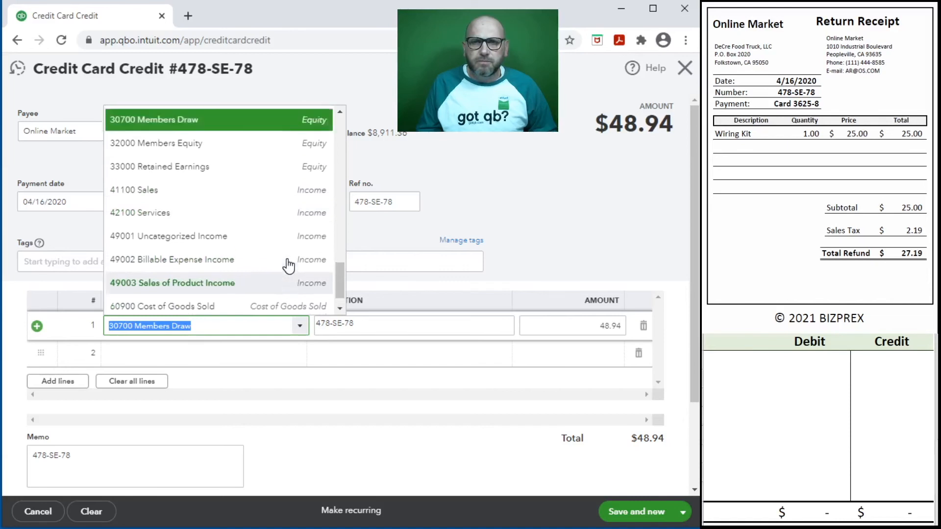
{"action": "scroll", "coordinate": [289, 266], "scroll_direction": "up", "scroll_amount": 4}
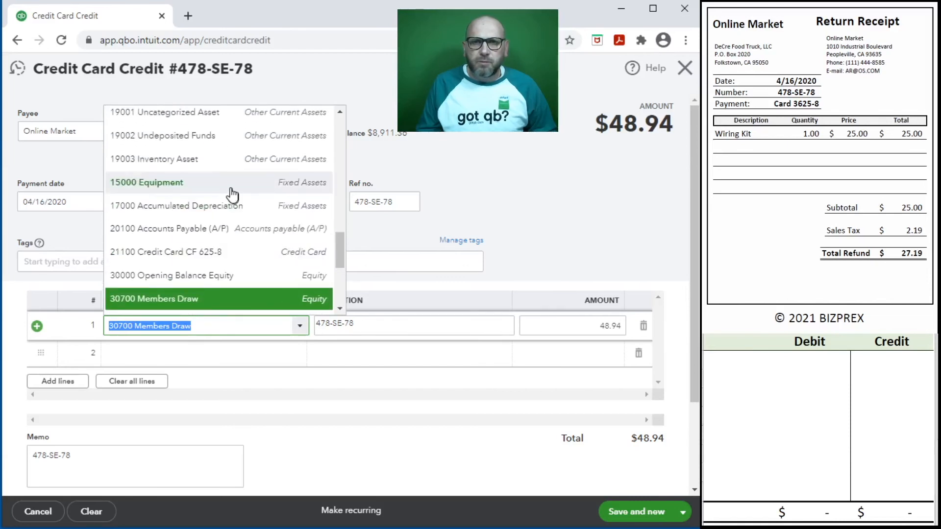
{"action": "left_click", "coordinate": [233, 195]}
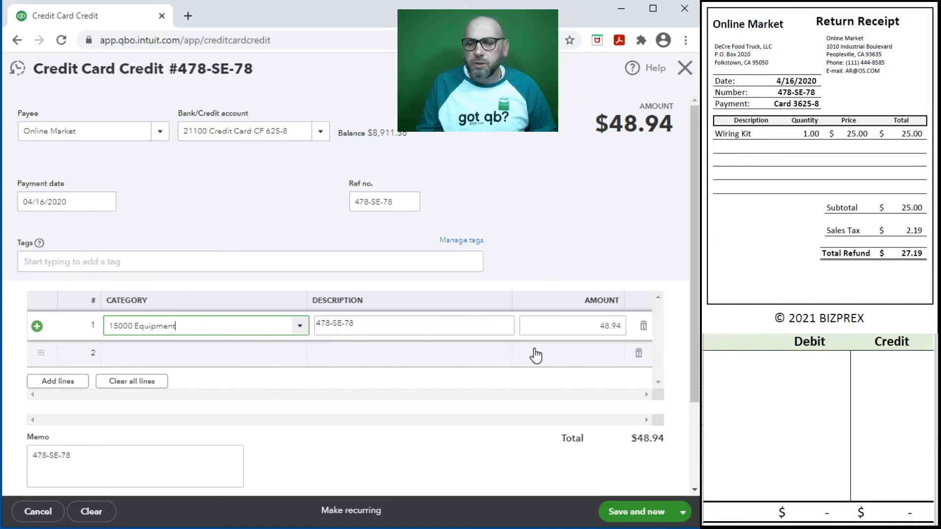
Step: Enter in the worksheet a 48.94 debit to account 21100 and a 48.94 credit to account 15000
{"action": "left_click", "coordinate": [756, 369]}
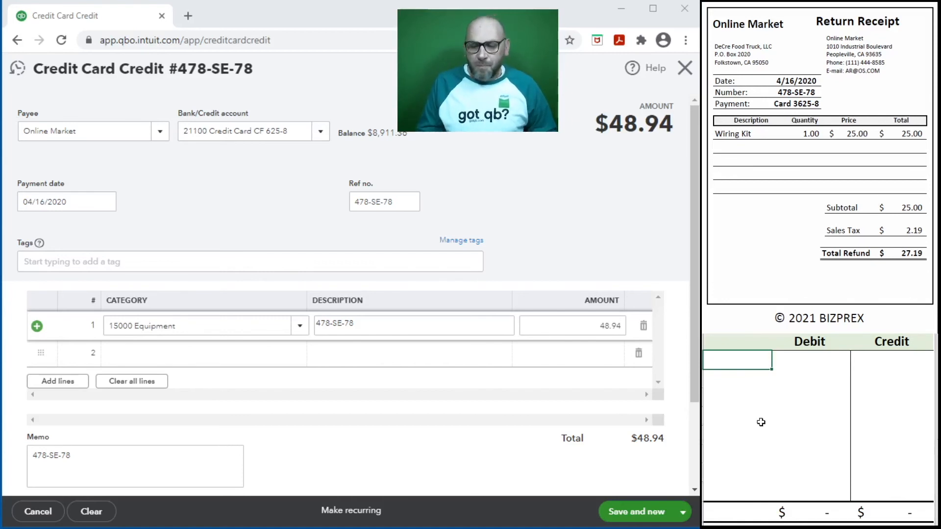
{"action": "type", "text": "21100"}
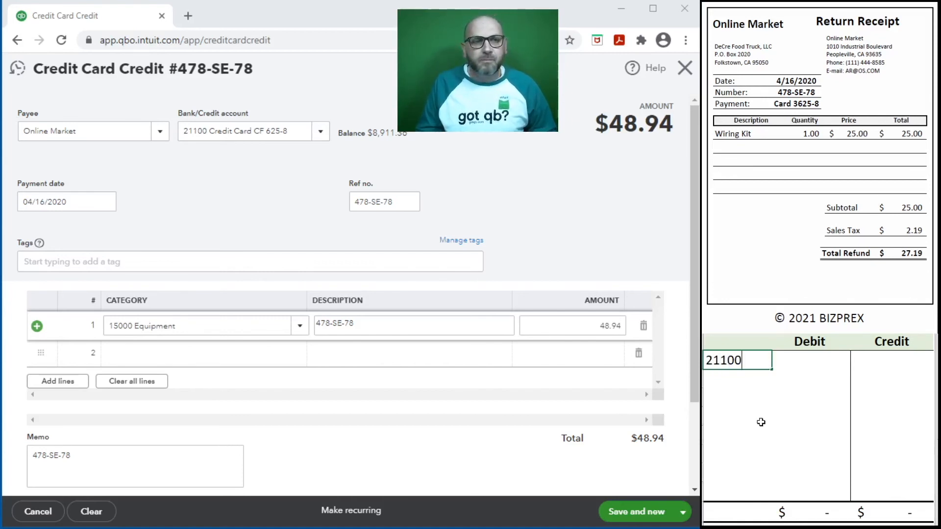
{"action": "key", "text": "Tab"}
{"action": "type", "text": "48.94"}
{"action": "key", "text": "Return"}
{"action": "key", "text": "Left"}
{"action": "type", "text": "15"}
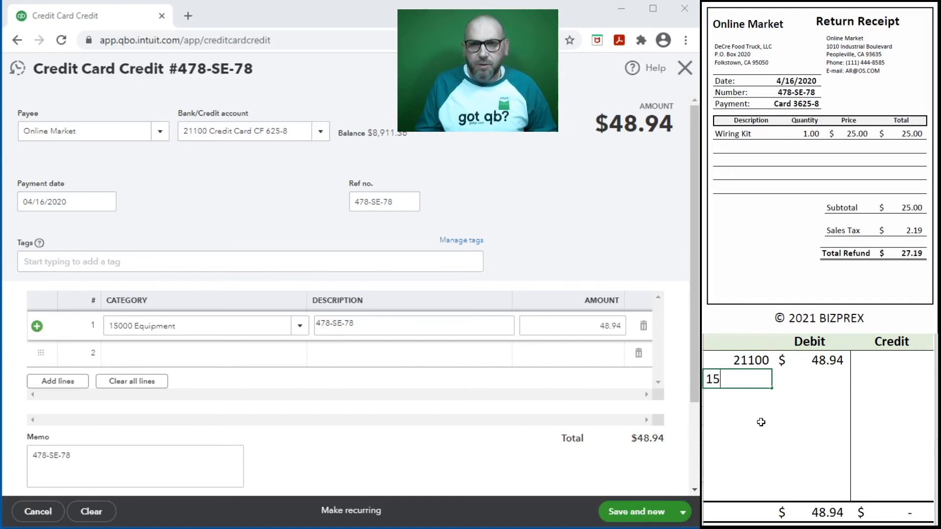
{"action": "type", "text": "000"}
{"action": "key", "text": "Tab"}
{"action": "key", "text": "Tab"}
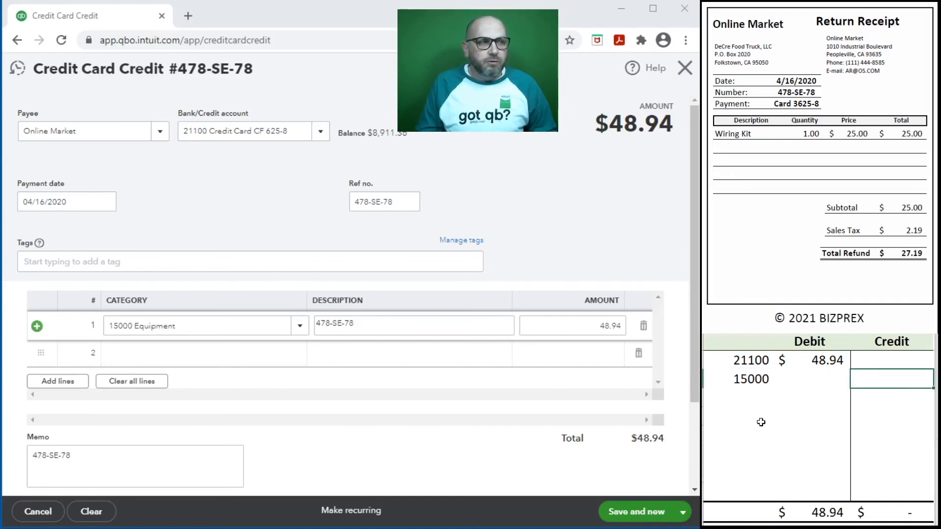
{"action": "type", "text": "48.94"}
{"action": "key", "text": "Return"}
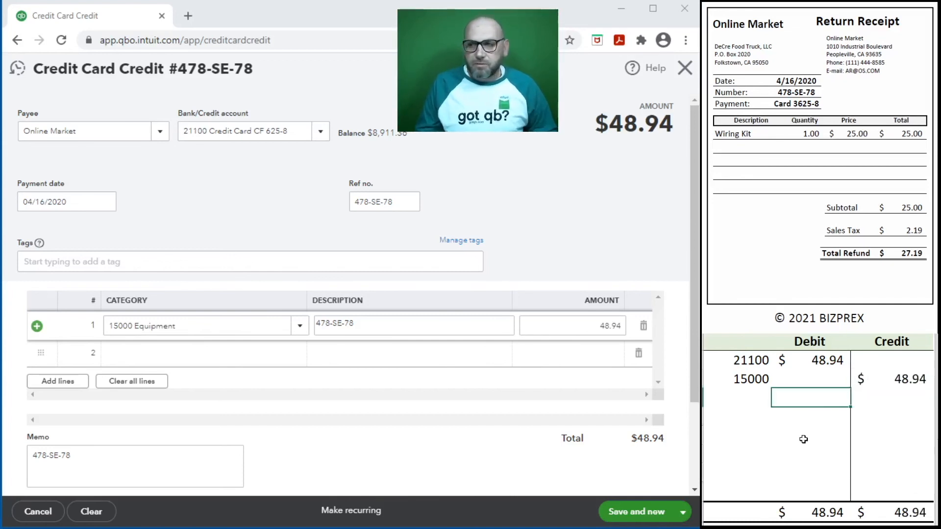
Step: Correct the worksheet's debit for 21100 and credit for 15000 to 27.19 each
{"action": "left_click", "coordinate": [820, 360]}
{"action": "type", "text": "27.19"}
{"action": "key", "text": "Return"}
{"action": "key", "text": "Right"}
{"action": "type", "text": "27.19"}
{"action": "key", "text": "Return"}
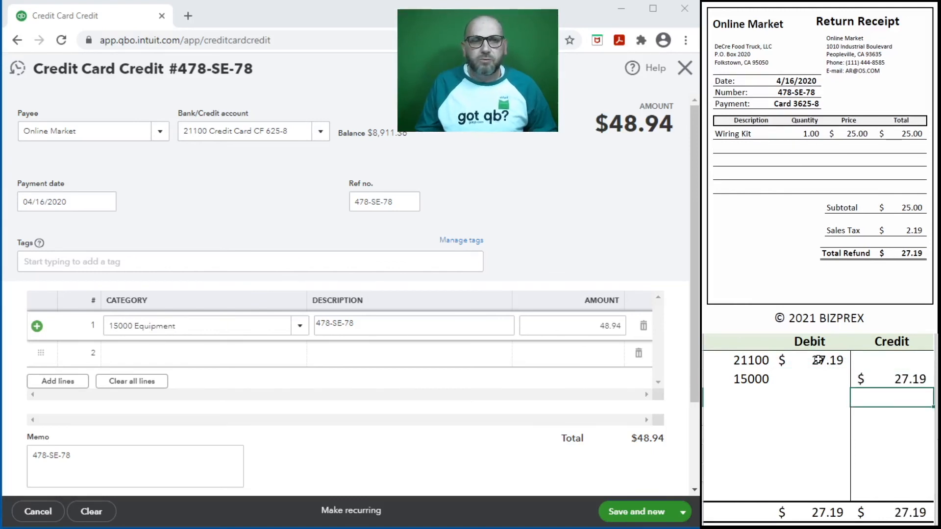
Step: Set the Equipment line's amount to 27.19 and save the credit card credit
{"action": "left_click", "coordinate": [591, 326]}
{"action": "type", "text": "27.19"}
{"action": "key", "text": "Return"}
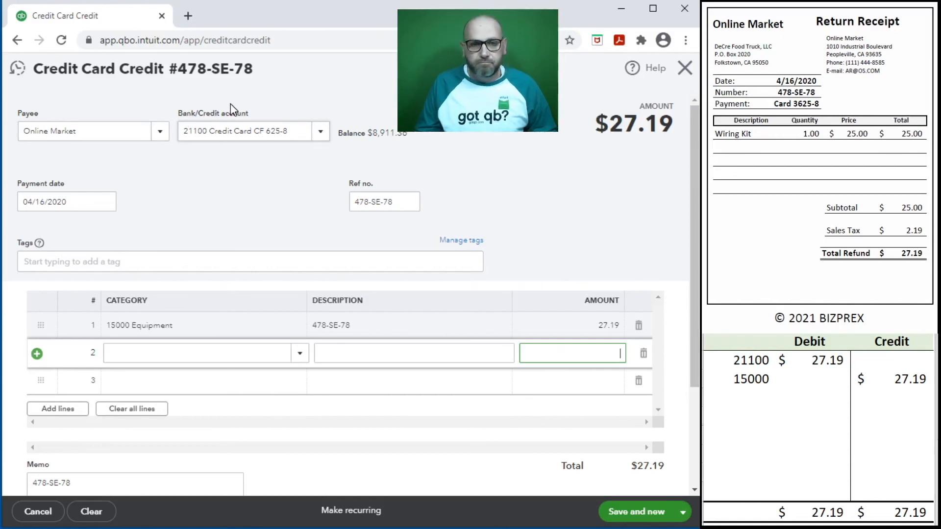
{"action": "left_click", "coordinate": [634, 514]}
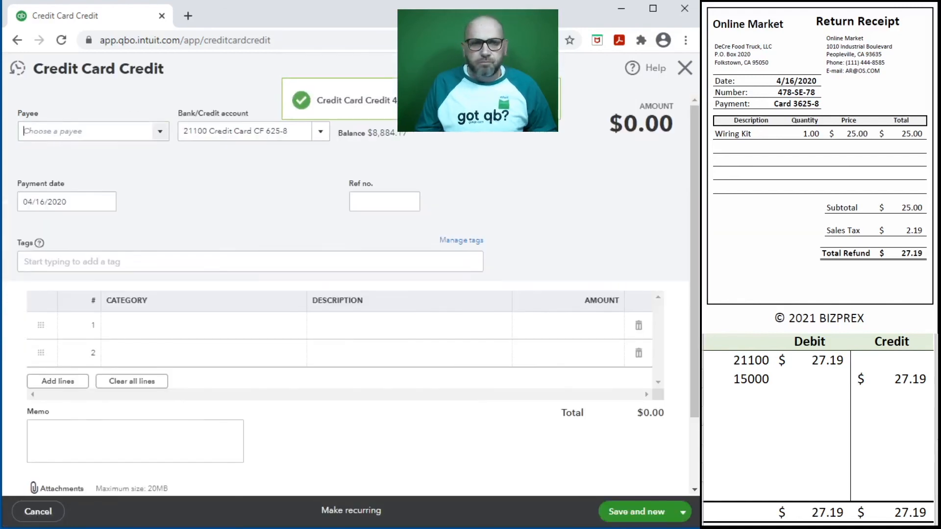
Step: Clear the worksheet's debit and credit entries and close the blank credit card credit form
{"action": "left_click_drag", "start_coordinate": [892, 394], "coordinate": [731, 359]}
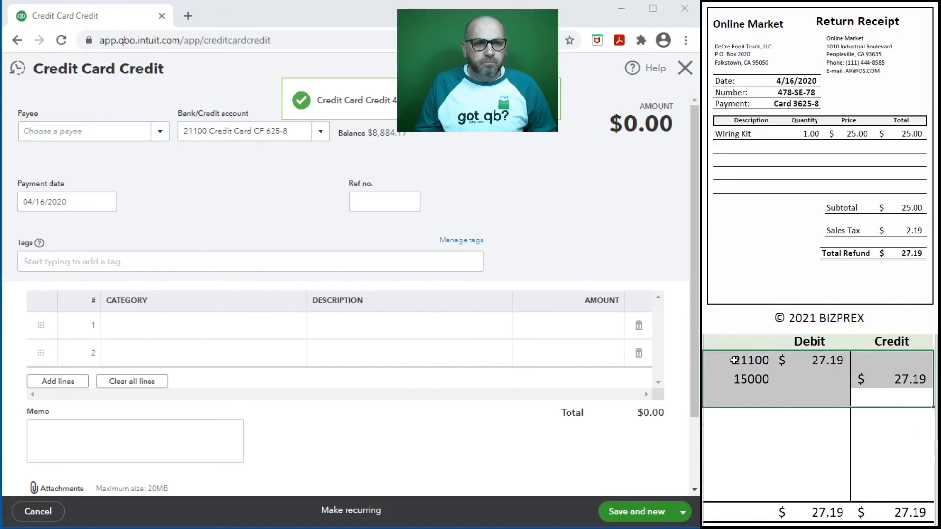
{"action": "key", "text": "Delete"}
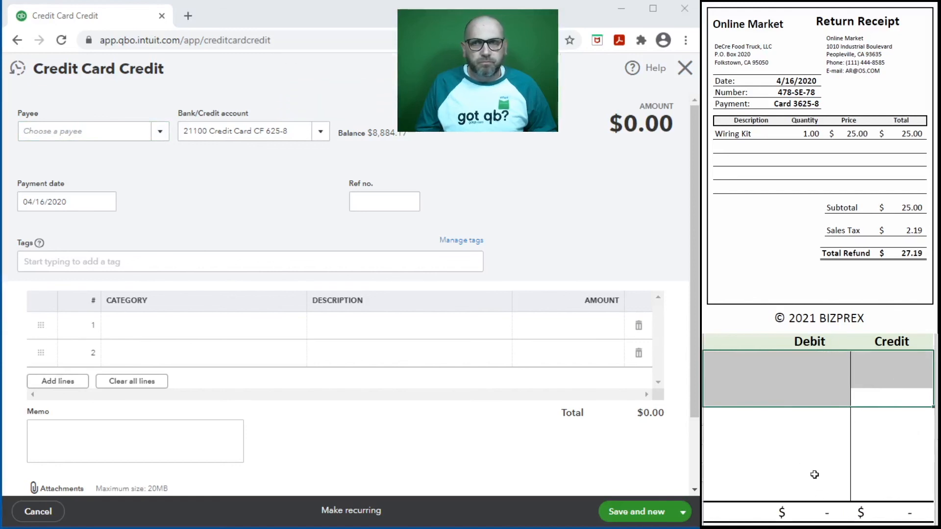
{"action": "left_click", "coordinate": [681, 74]}
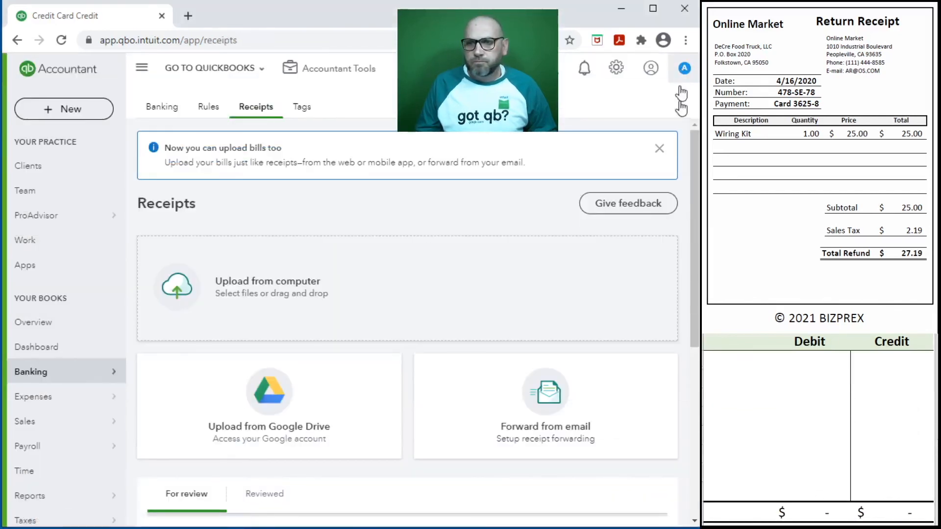
Step: Bring up the 4/15/2020 CreditFirst transaction receipt and start a funds transfer from the 11100 bank account to the 21100 credit card account
{"action": "scroll", "coordinate": [809, 190], "scroll_direction": "down", "scroll_amount": 10}
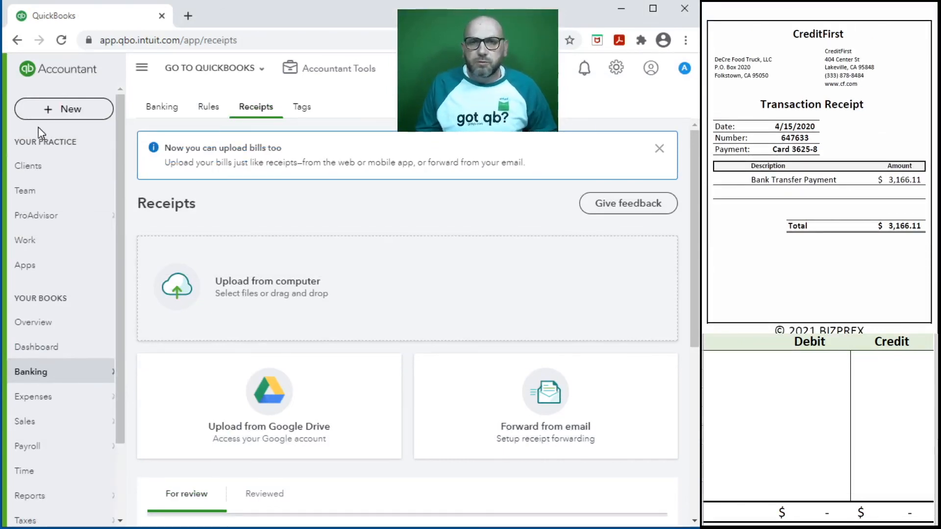
{"action": "left_click", "coordinate": [57, 109]}
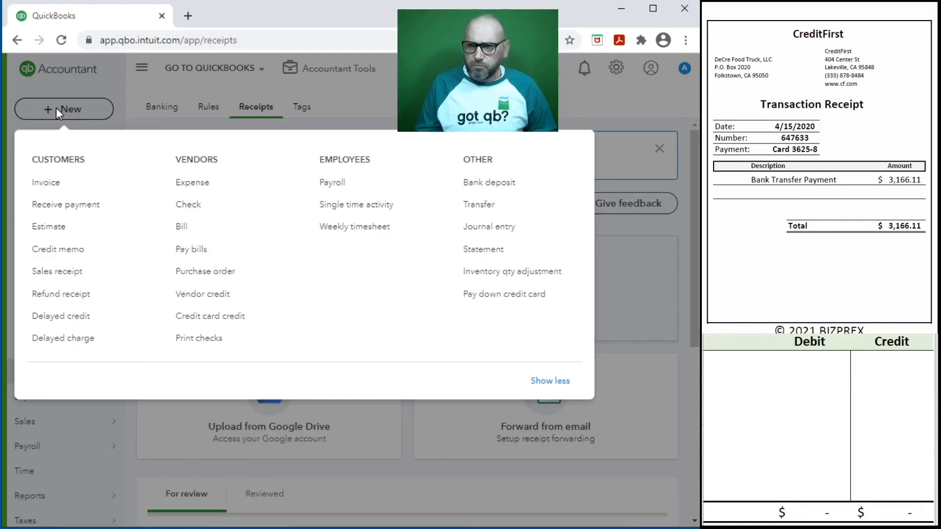
{"action": "left_click", "coordinate": [491, 209]}
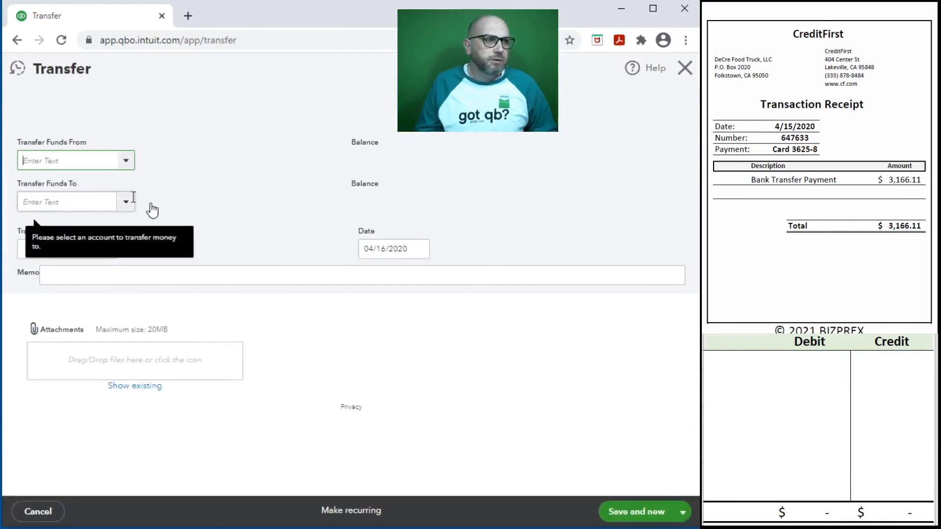
{"action": "left_click", "coordinate": [127, 162]}
{"action": "left_click", "coordinate": [109, 229]}
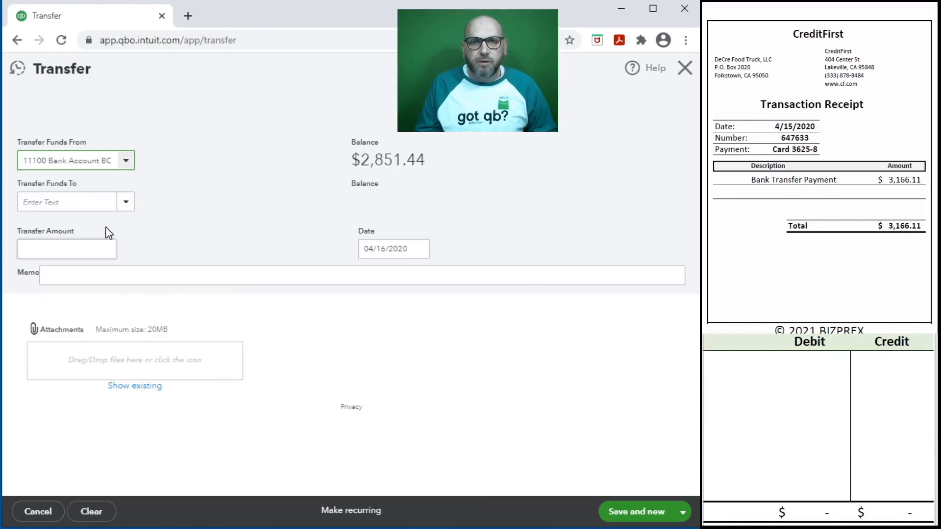
{"action": "left_click", "coordinate": [129, 206]}
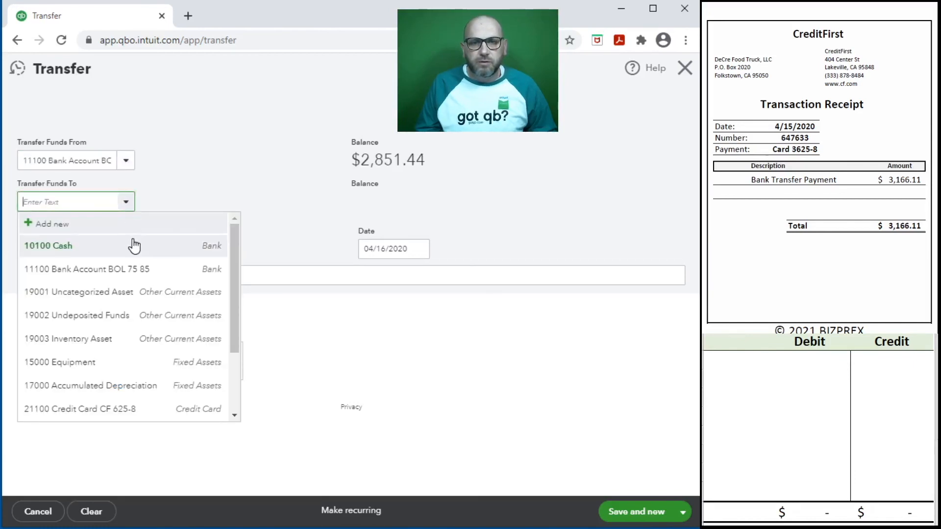
{"action": "left_click", "coordinate": [107, 409]}
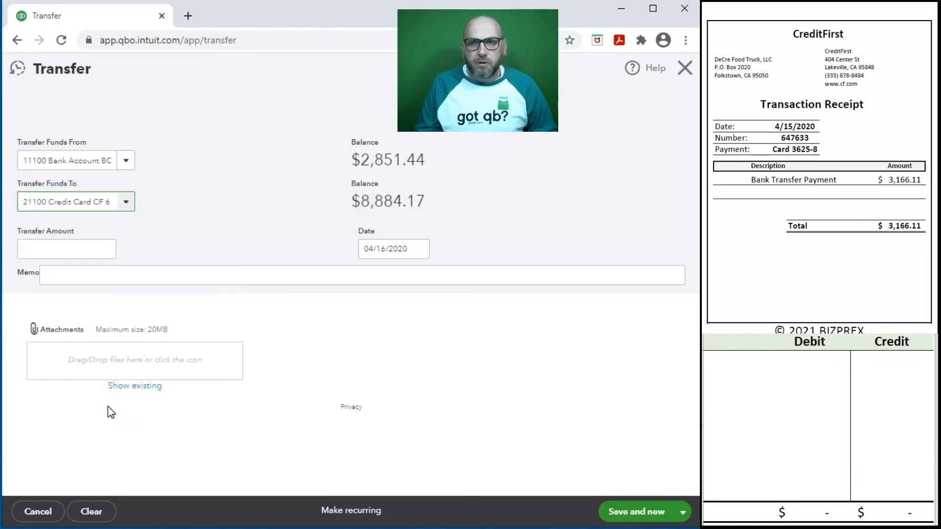
Step: Set the transfer amount to 3,166.11 and the date to 04/15/2020, and enter the transaction receipt's number as the memo
{"action": "left_click", "coordinate": [63, 250]}
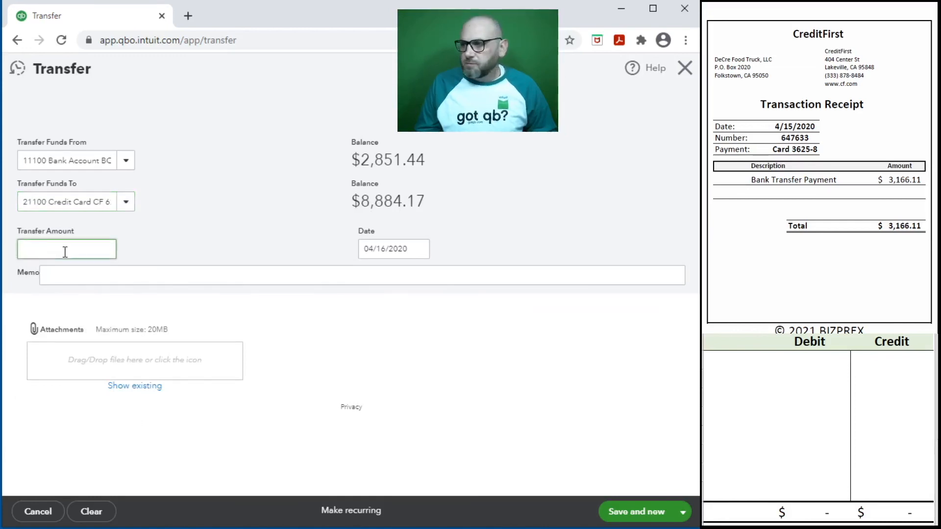
{"action": "type", "text": "3,166.11"}
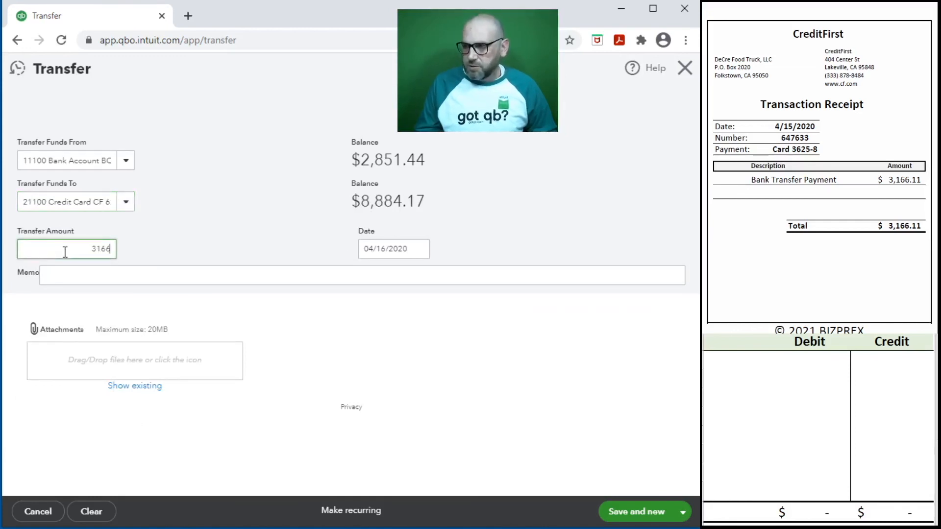
{"action": "key", "text": "Tab"}
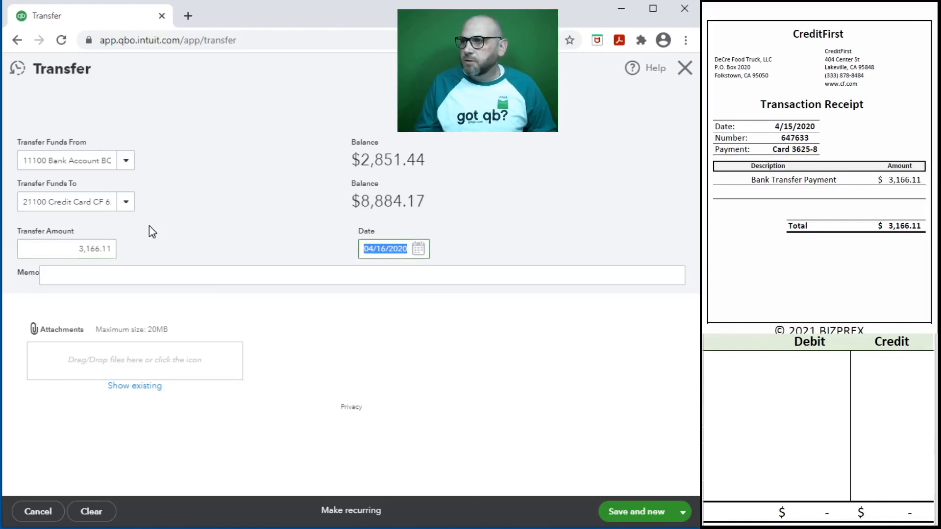
{"action": "type", "text": "4/15/2020"}
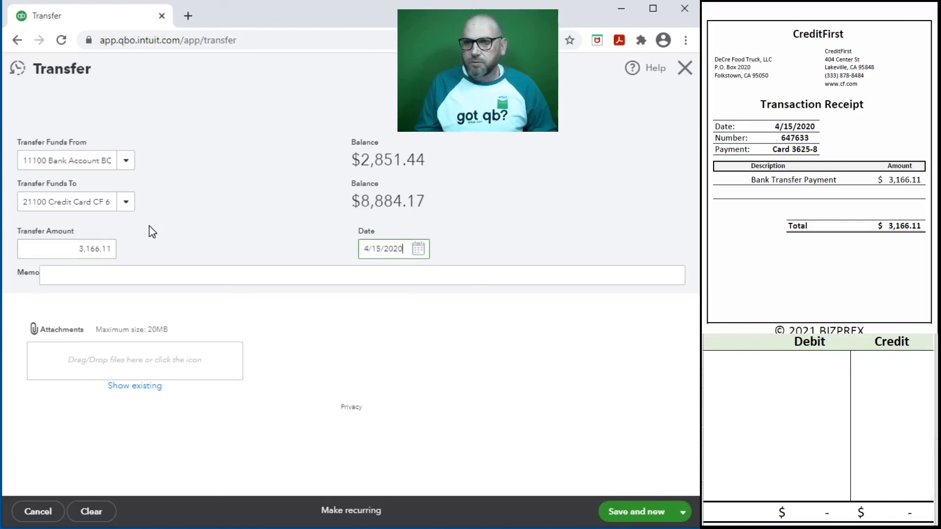
{"action": "key", "text": "Tab"}
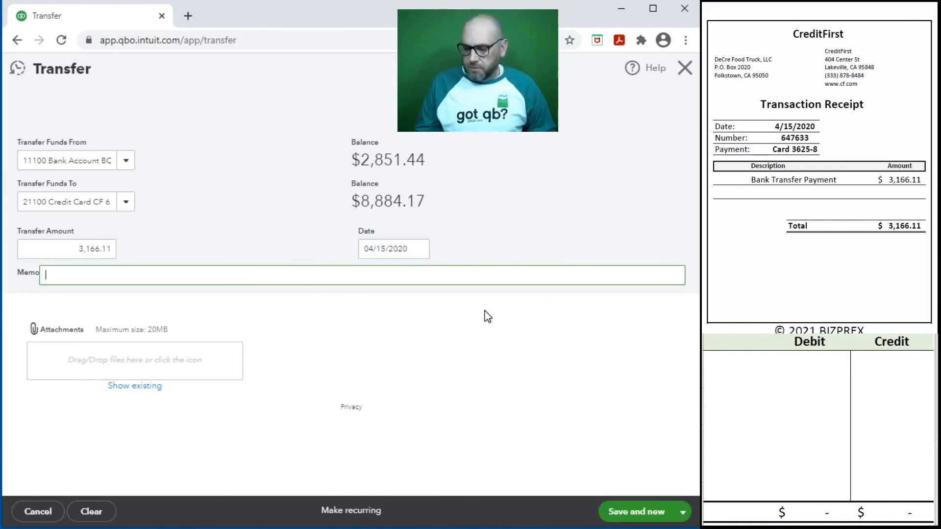
{"action": "type", "text": "647"}
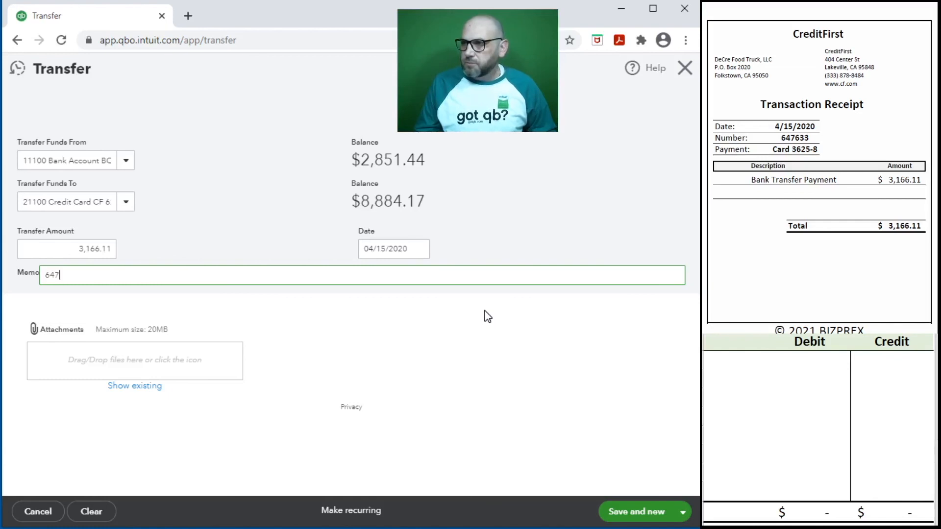
{"action": "type", "text": "633"}
{"action": "left_click", "coordinate": [433, 362]}
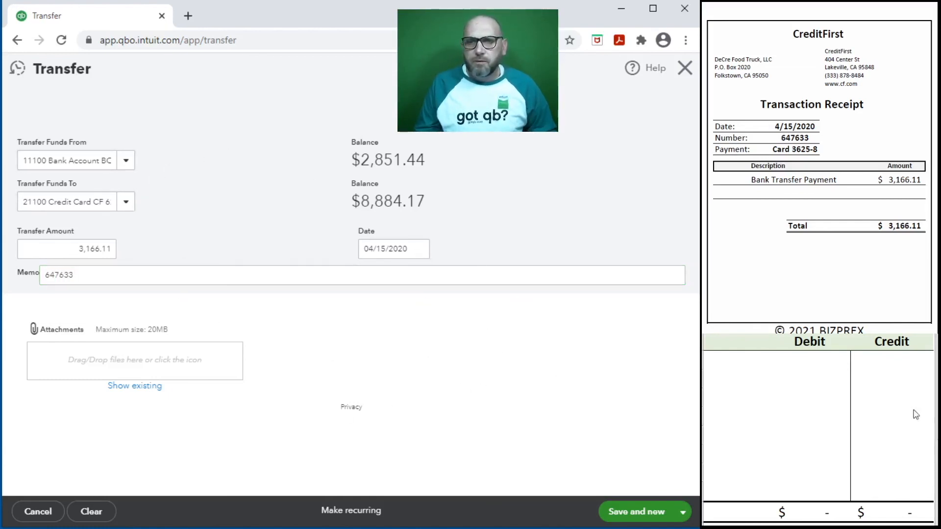
Step: Enter account 11100 on the worksheet's first line with a credit of 3,166.11
{"action": "left_click", "coordinate": [765, 375]}
{"action": "left_click", "coordinate": [746, 371]}
{"action": "left_click", "coordinate": [744, 358]}
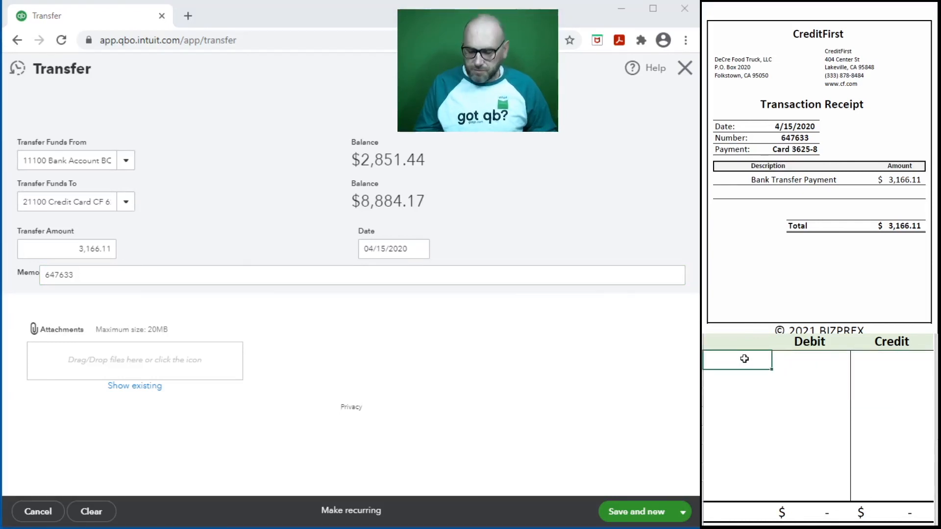
{"action": "type", "text": "111"}
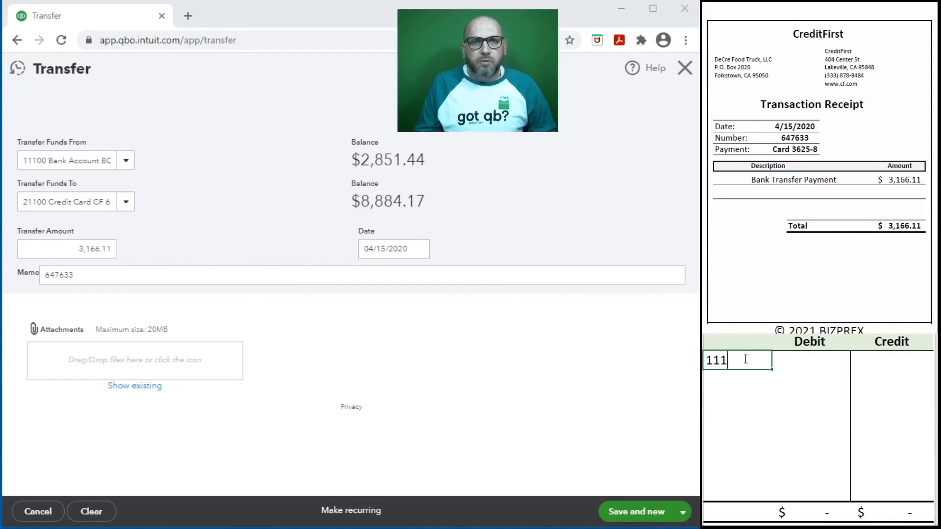
{"action": "type", "text": "00"}
{"action": "key", "text": "Tab"}
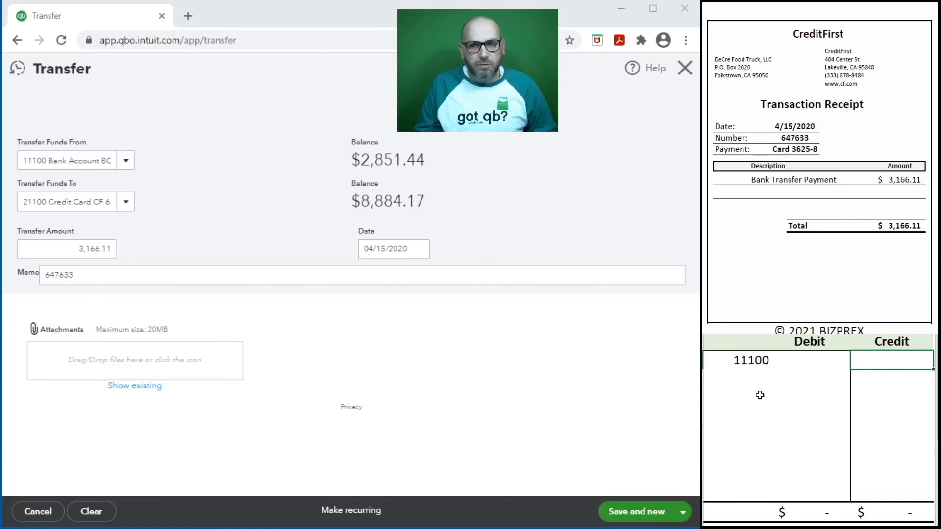
{"action": "type", "text": "3166.11"}
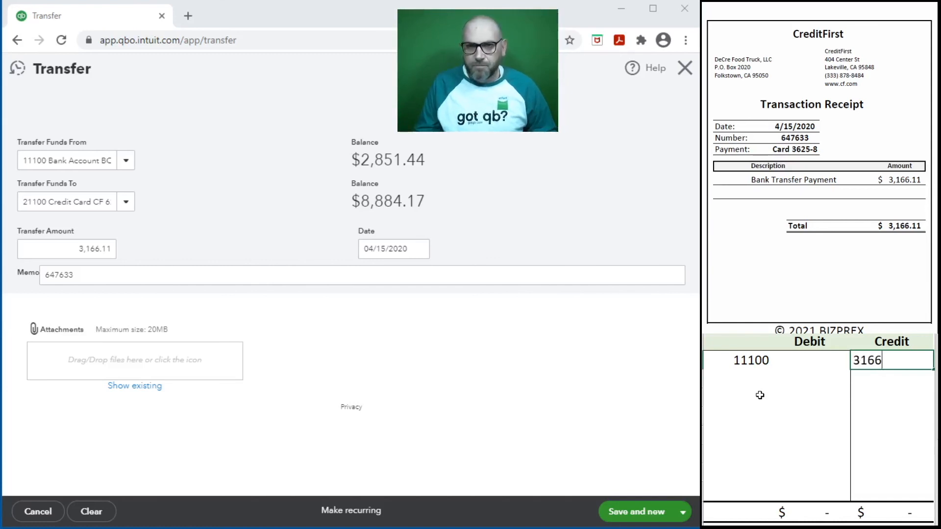
{"action": "key", "text": "Return"}
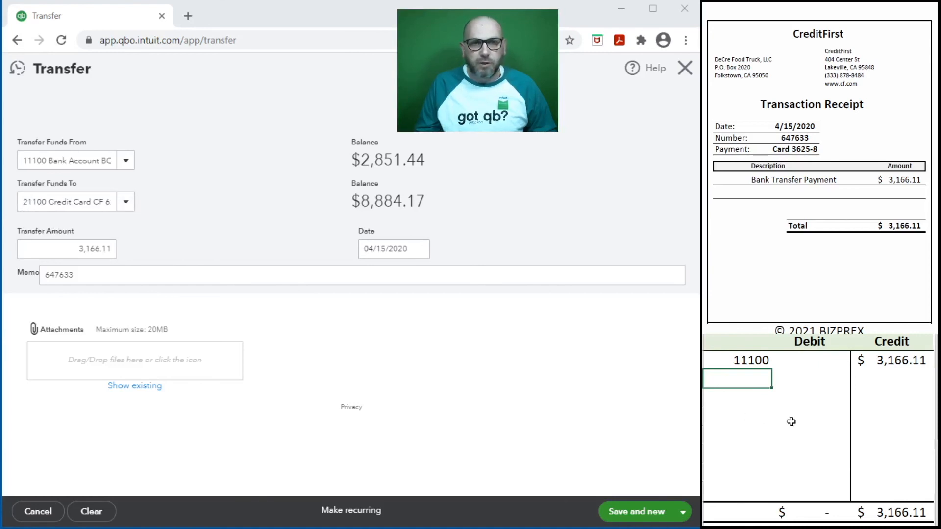
Step: Enter account 21100 on the worksheet's second line with a debit of 3,166.11, and save the funds transfer
{"action": "type", "text": "21100"}
{"action": "key", "text": "Tab"}
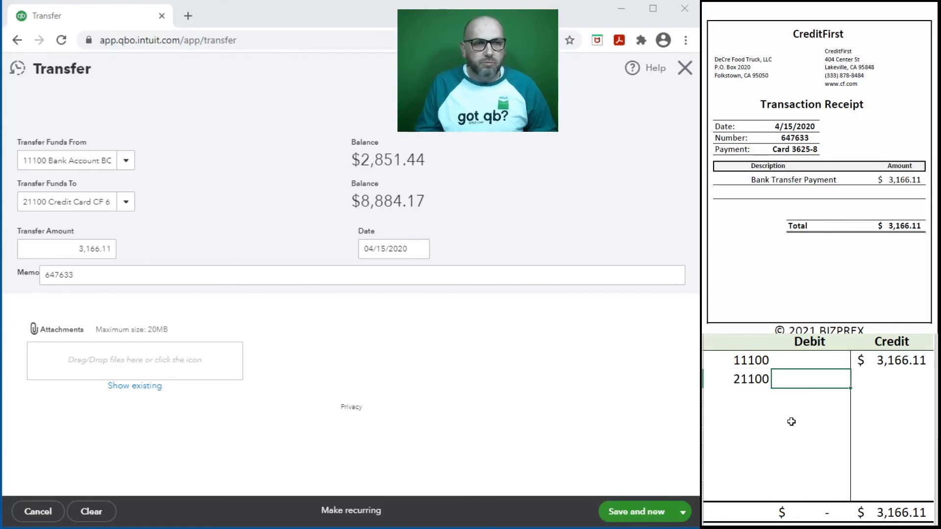
{"action": "type", "text": "3166.11"}
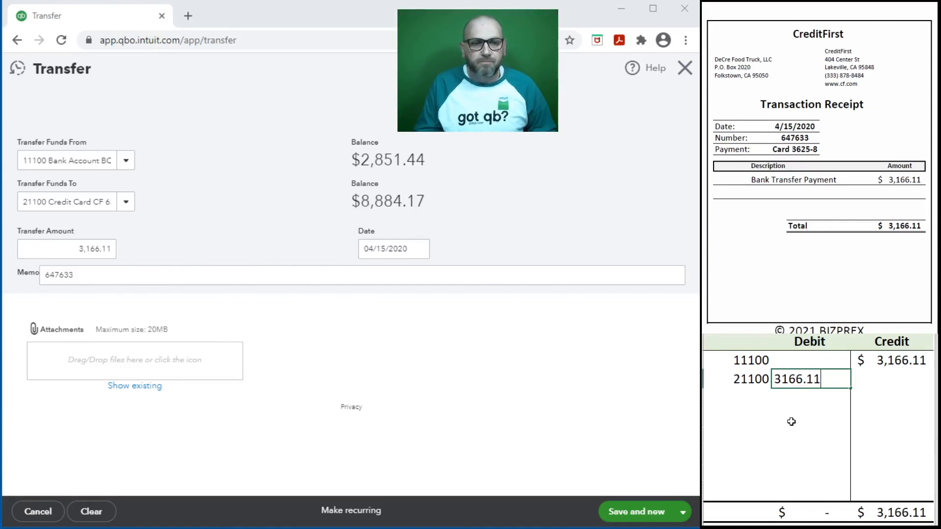
{"action": "key", "text": "Return"}
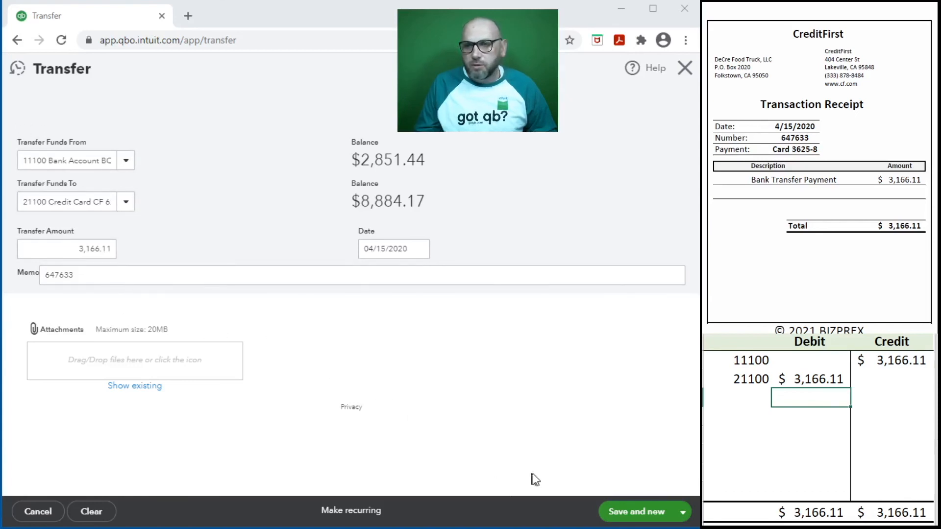
{"action": "left_click", "coordinate": [625, 515]}
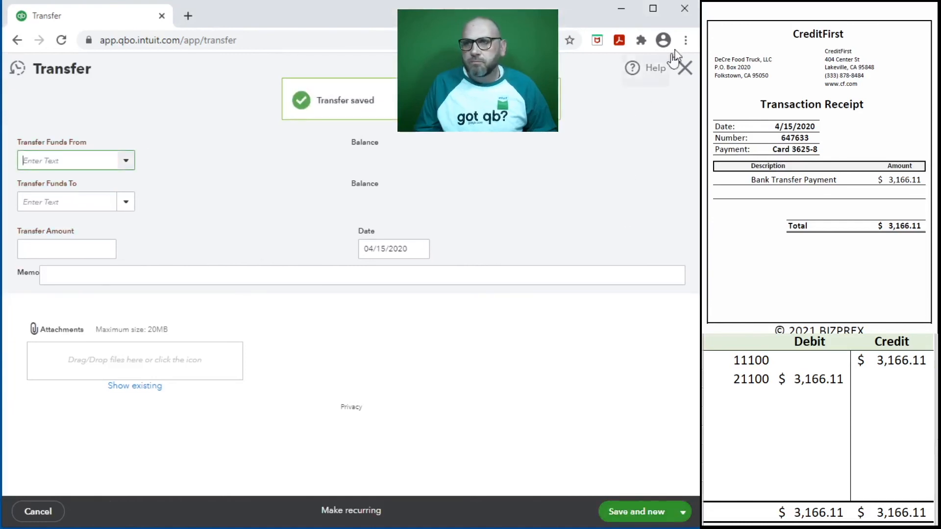
Step: Close the blank transfer form and clear the worksheet's debit and credit entries
{"action": "left_click", "coordinate": [684, 69]}
{"action": "left_click", "coordinate": [791, 403]}
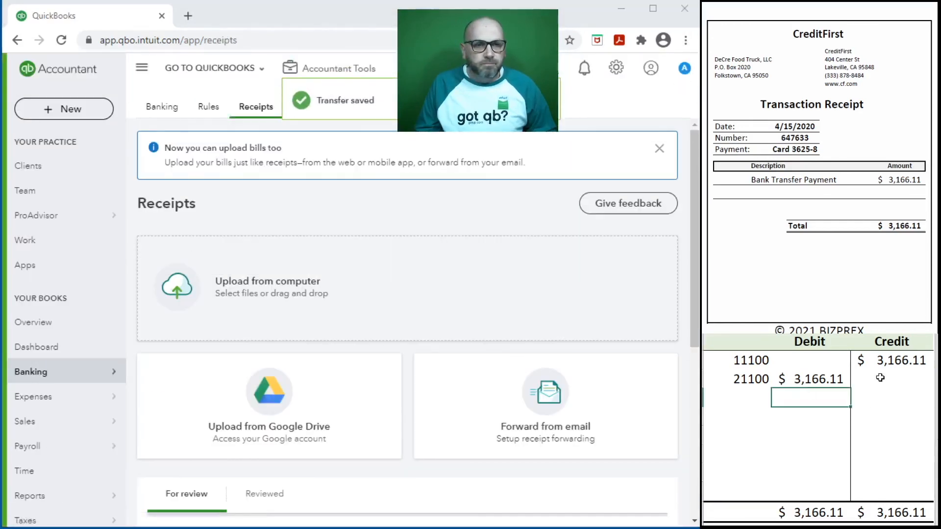
{"action": "left_click_drag", "start_coordinate": [892, 380], "coordinate": [743, 362]}
{"action": "key", "text": "Delete"}
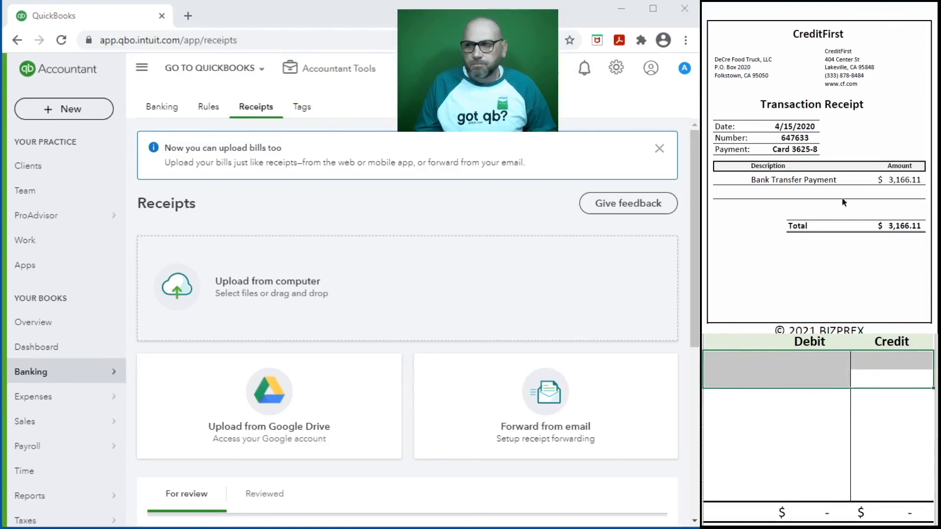
{"action": "scroll", "coordinate": [834, 198], "scroll_direction": "down", "scroll_amount": 10}
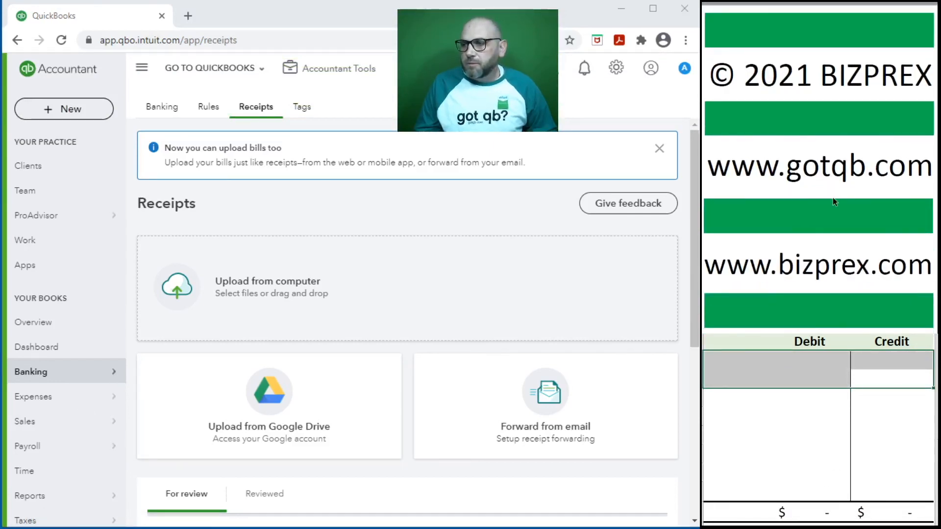
{"action": "scroll", "coordinate": [834, 198], "scroll_direction": "down", "scroll_amount": 2}
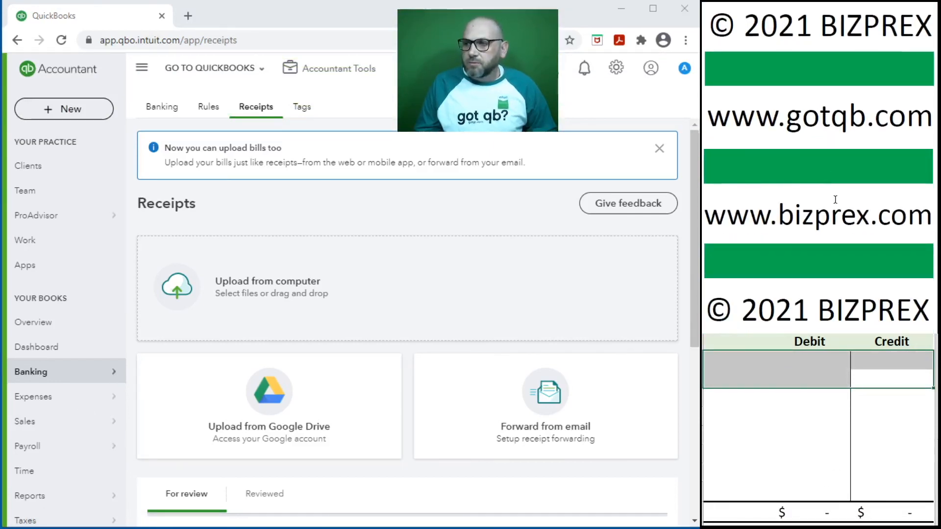